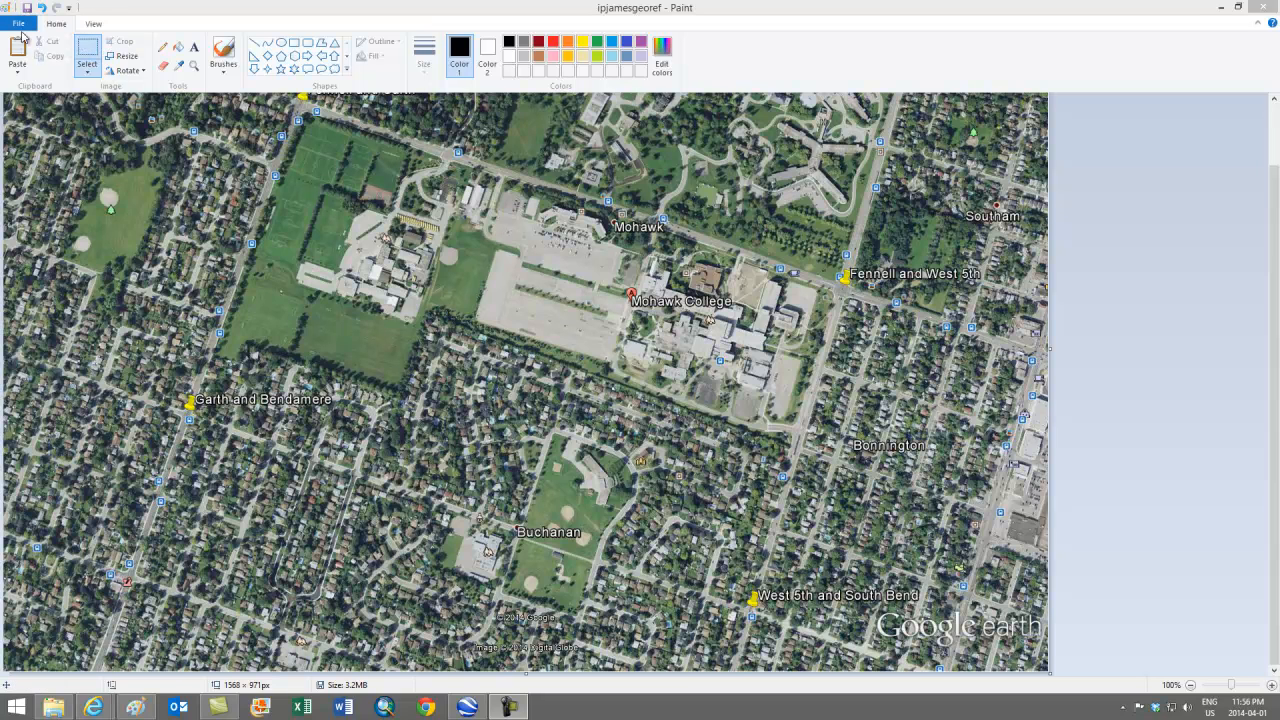
Step: Save the Paint image as the JPEG 'ipjamesgeoref', then close Paint
{"action": "left_click", "coordinate": [18, 26]}
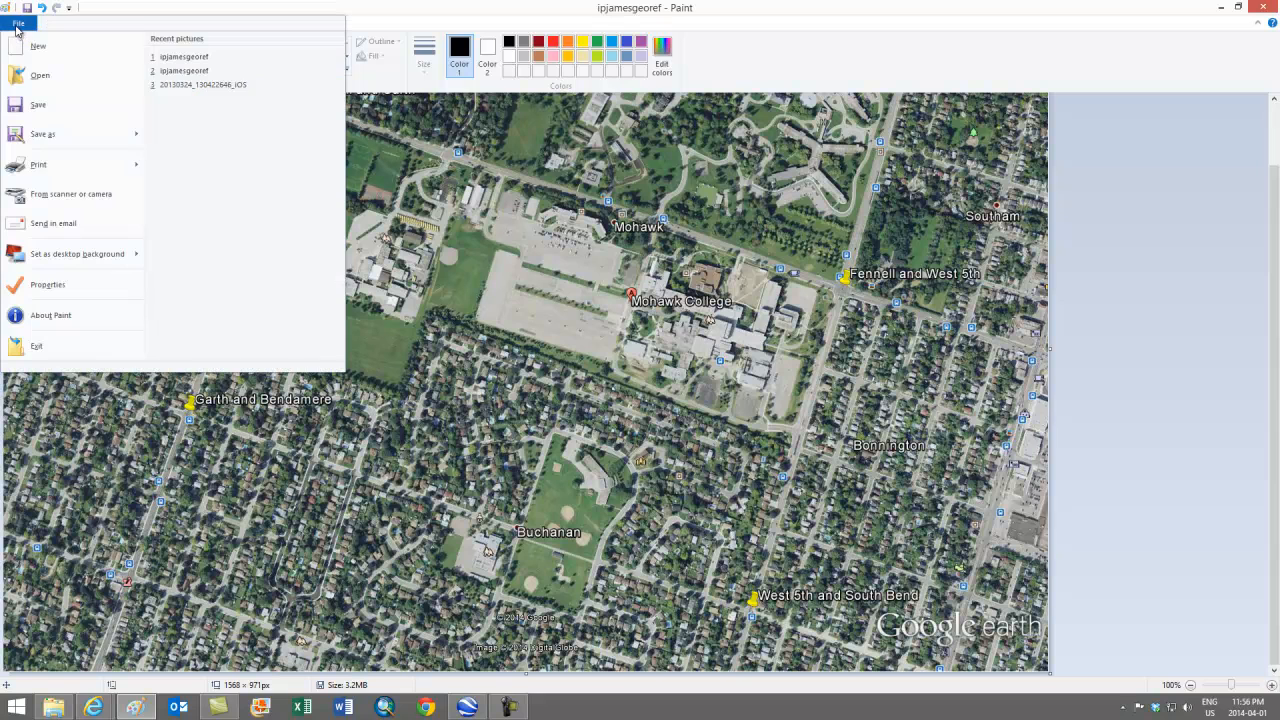
{"action": "mouse_move", "coordinate": [93, 143]}
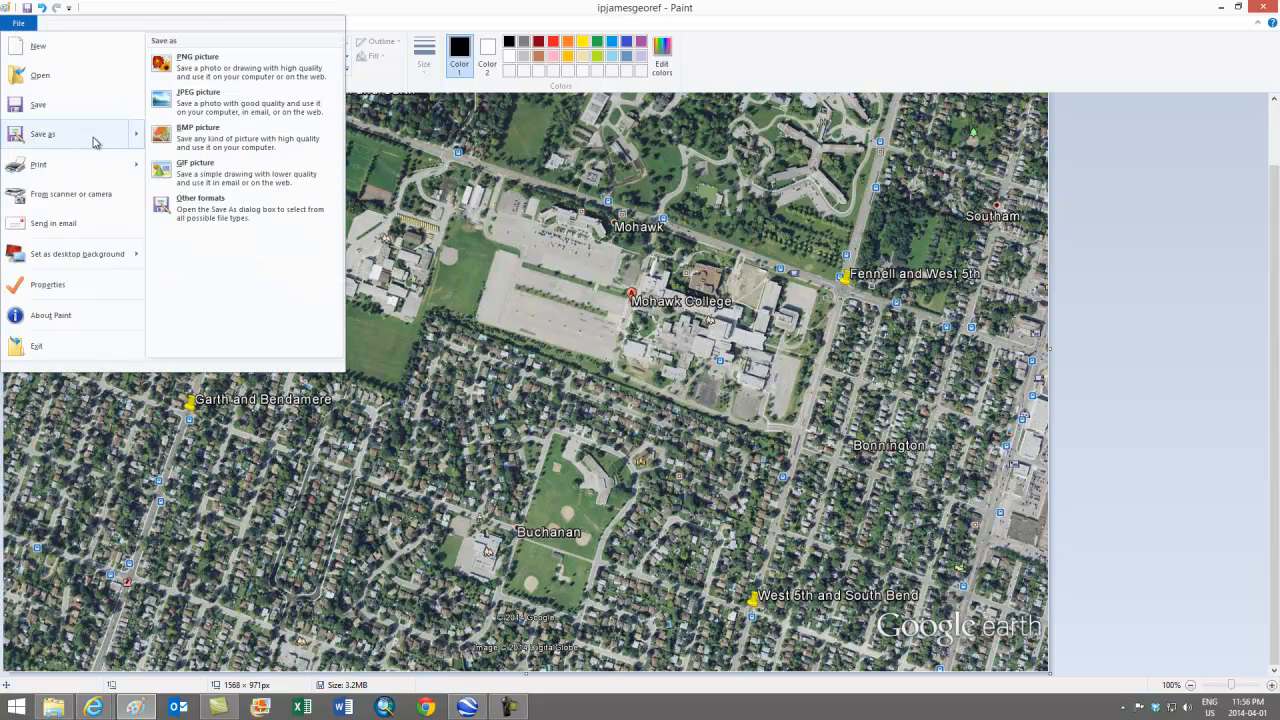
{"action": "left_click", "coordinate": [213, 104]}
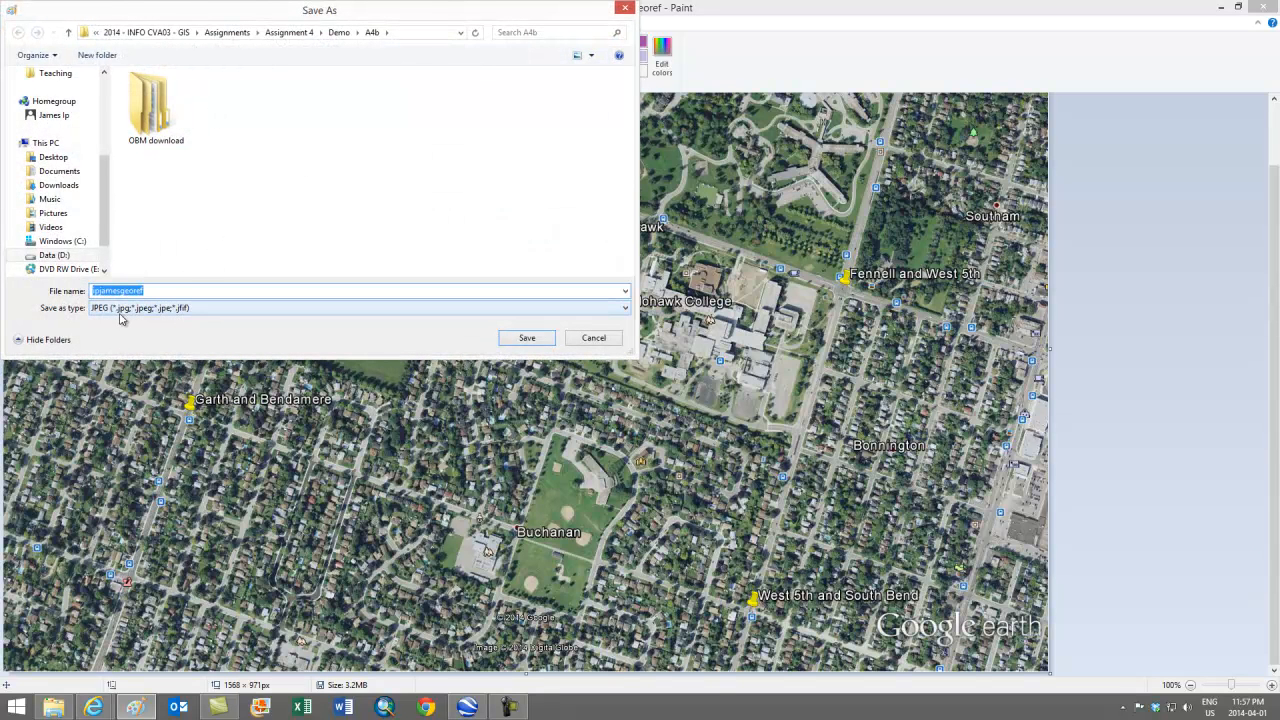
{"action": "left_click", "coordinate": [526, 338]}
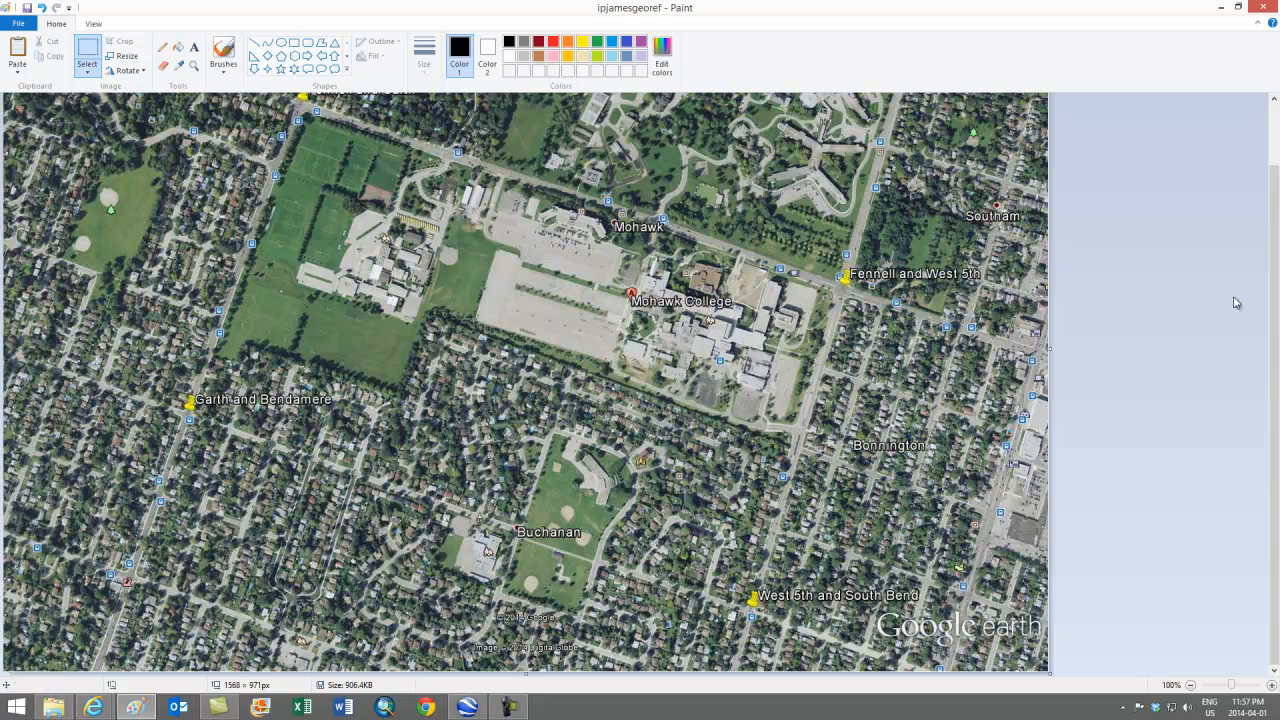
{"action": "left_click", "coordinate": [1262, 6]}
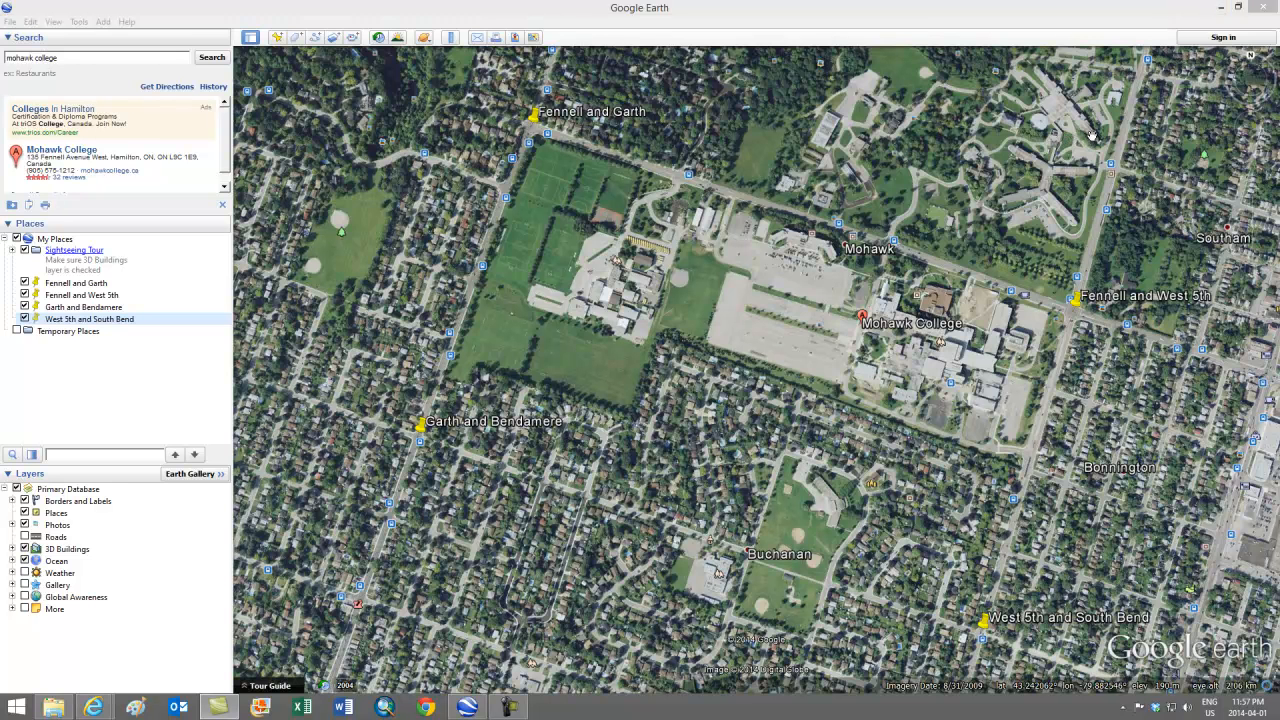
Step: Restore Google Earth to a taller left-side window and launch Excel beside it
{"action": "left_click", "coordinate": [1240, 8]}
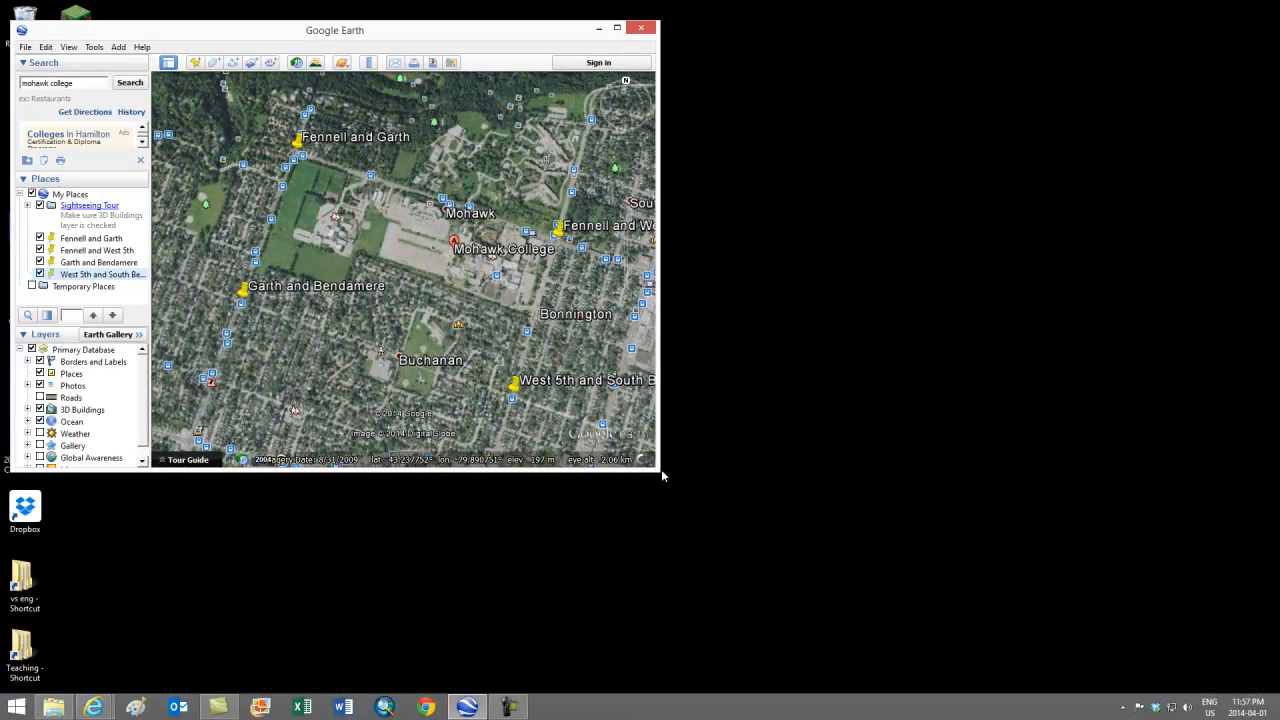
{"action": "left_click_drag", "start_coordinate": [660, 474], "coordinate": [650, 662]}
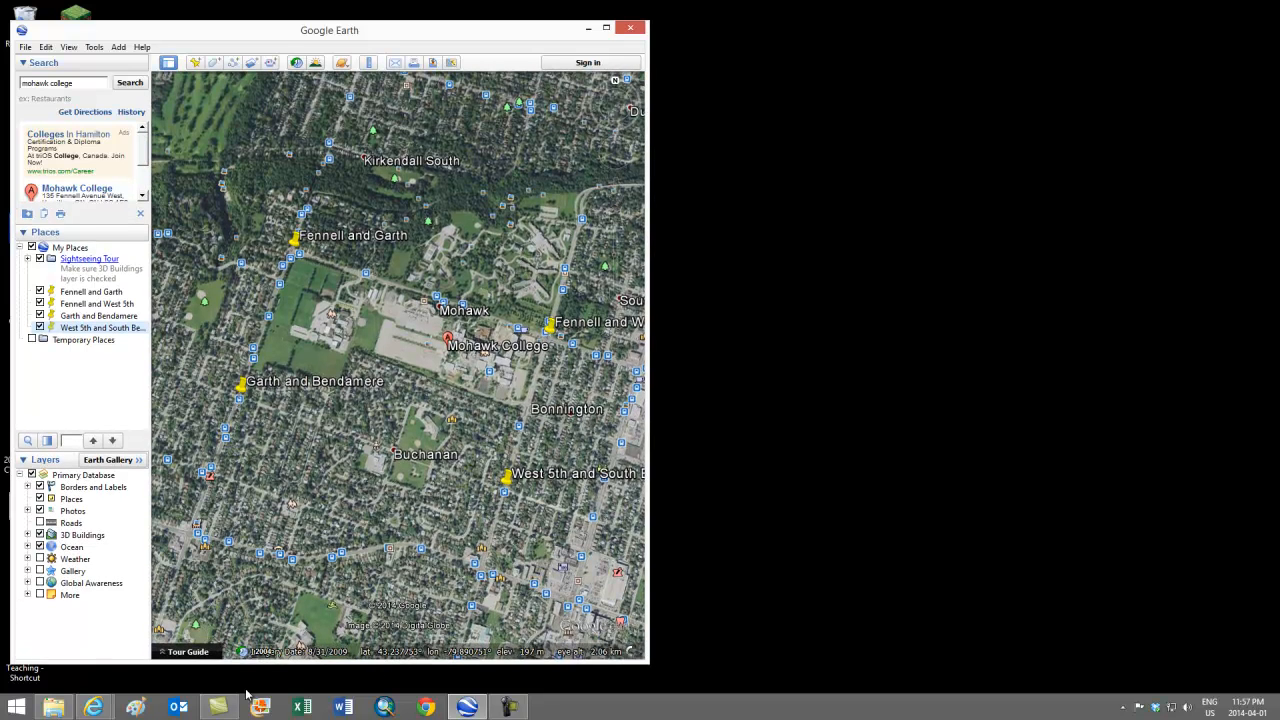
{"action": "left_click", "coordinate": [302, 707]}
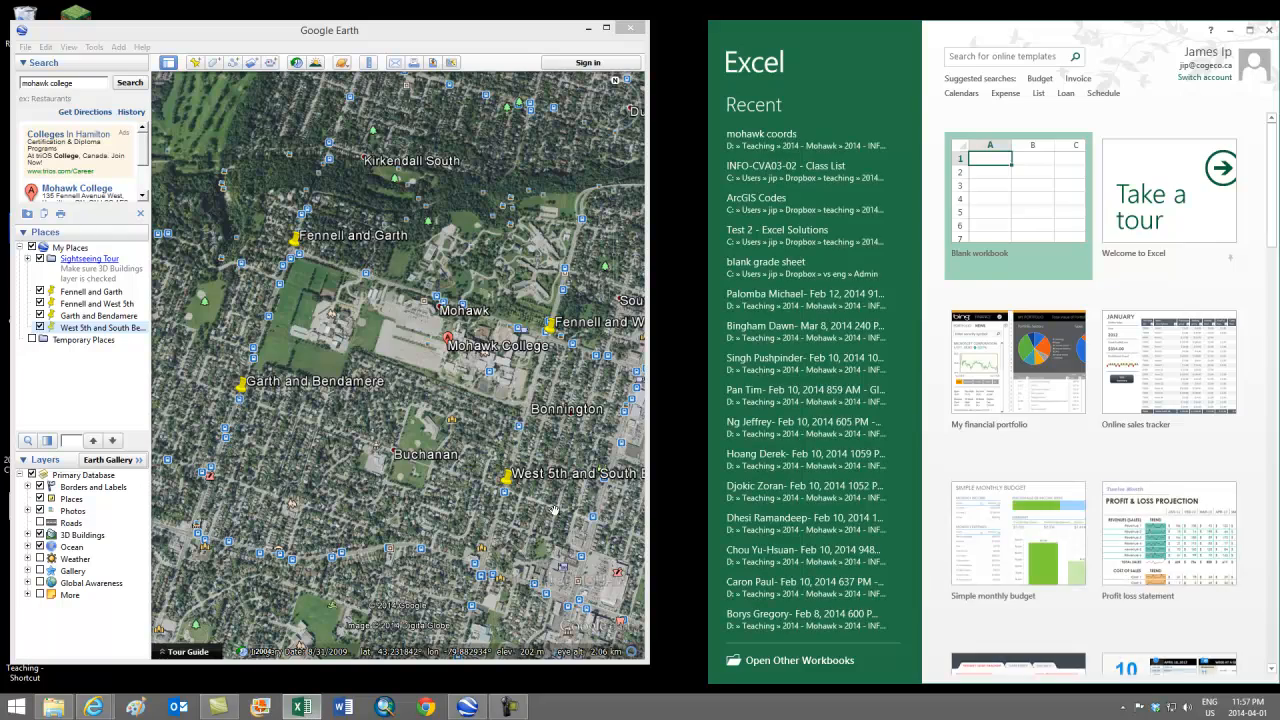
Step: Create a blank workbook and widen its first columns
{"action": "left_click", "coordinate": [1007, 230]}
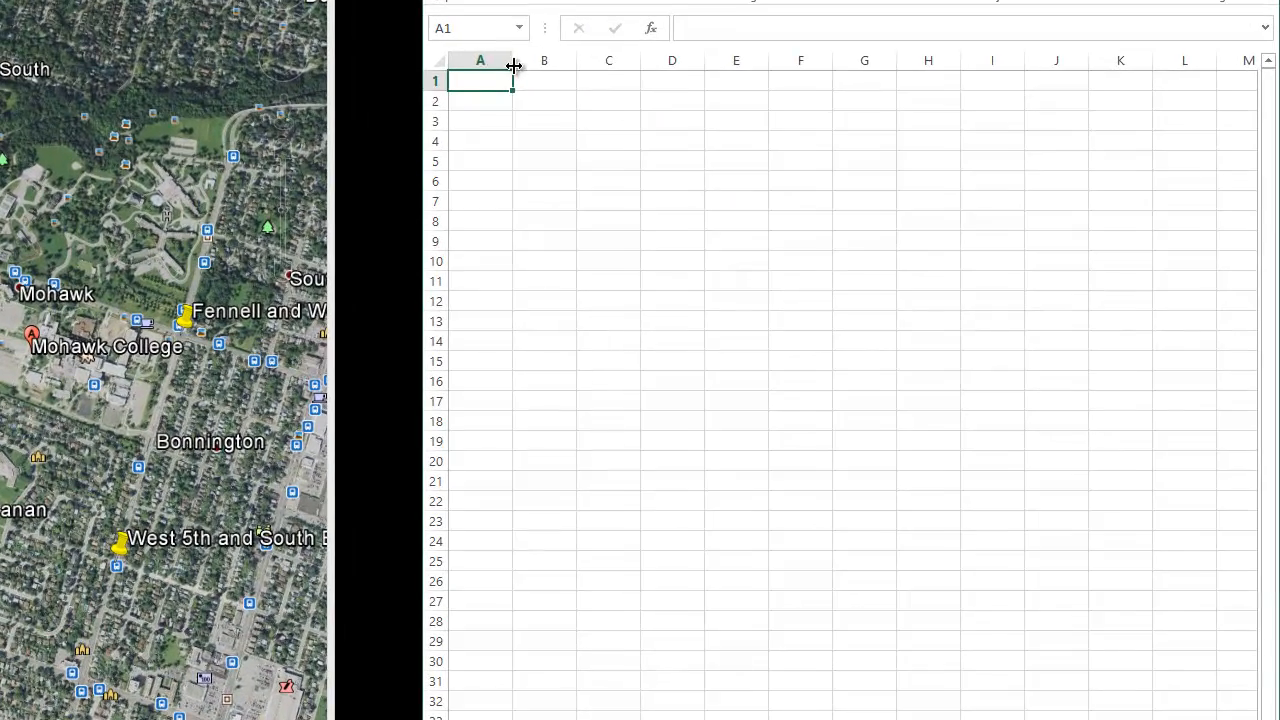
{"action": "left_click_drag", "start_coordinate": [767, 155], "coordinate": [808, 155]}
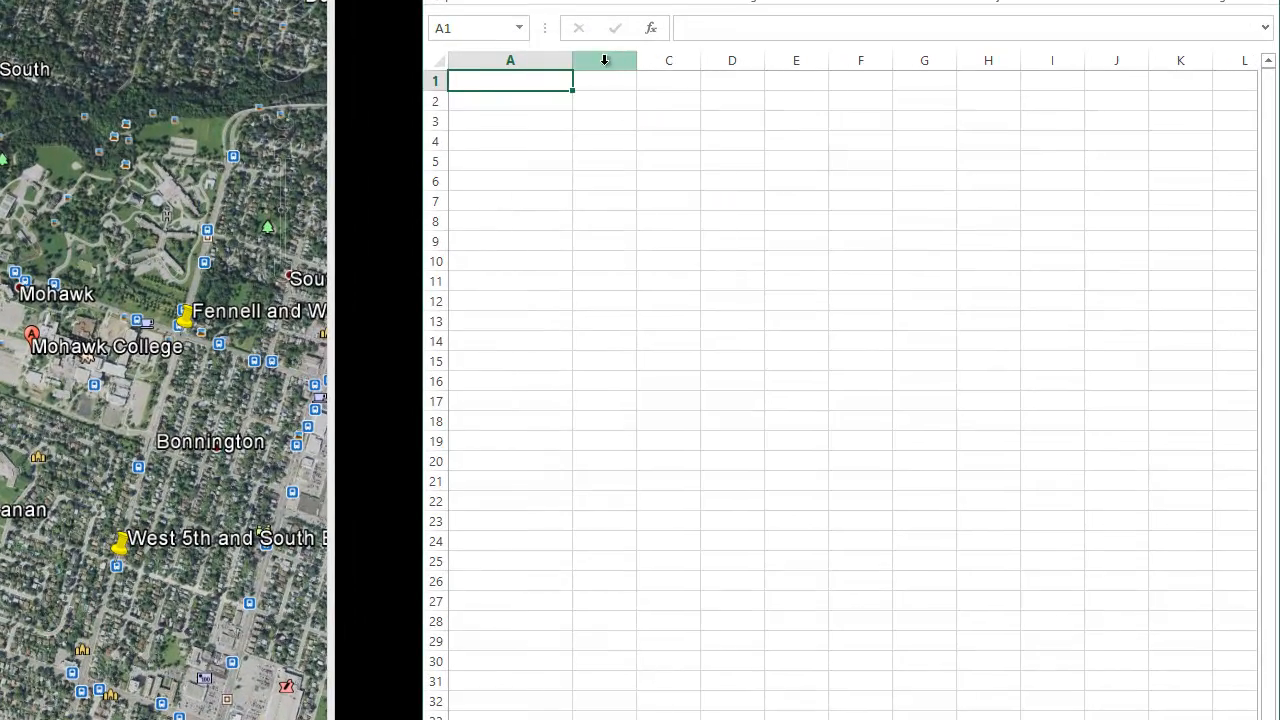
{"action": "left_click_drag", "start_coordinate": [572, 61], "coordinate": [1045, 61]}
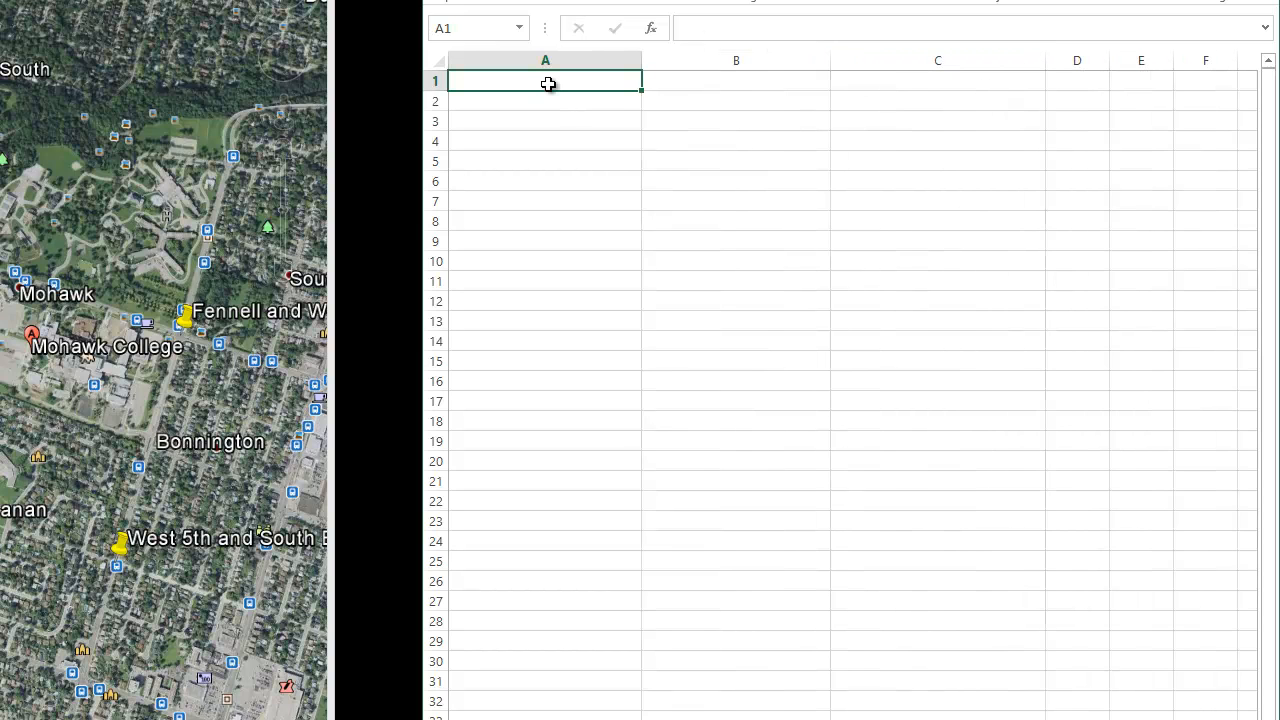
Step: Enter the headers location, latitude and longitude in cells A1, B1 and C1
{"action": "type", "text": "location"}
{"action": "left_click", "coordinate": [702, 87]}
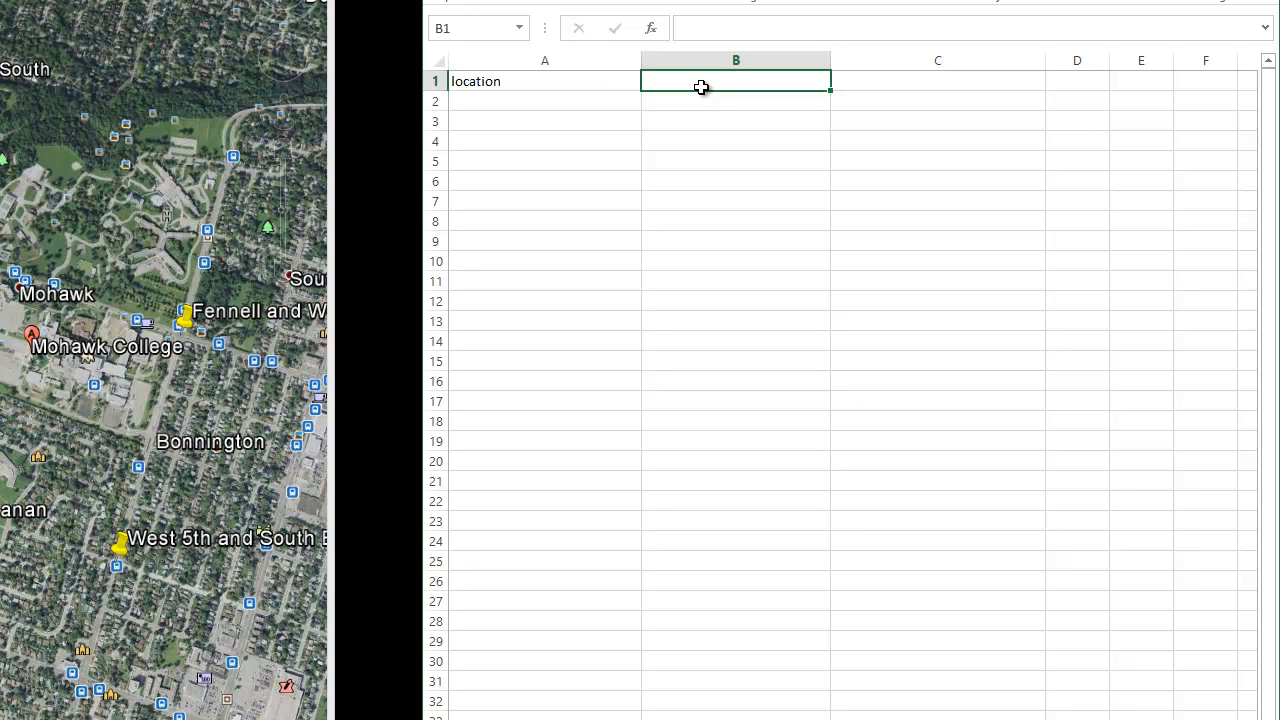
{"action": "type", "text": "latitude"}
{"action": "left_click", "coordinate": [872, 86]}
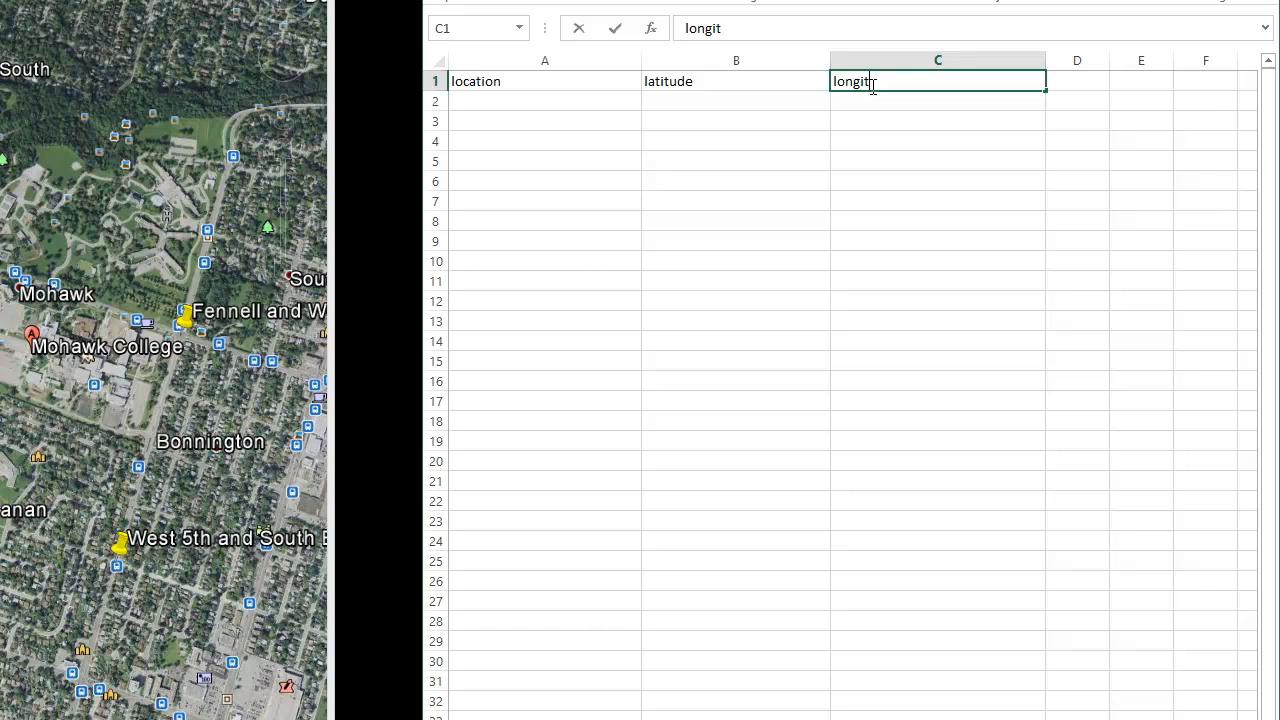
{"action": "type", "text": "longitude"}
{"action": "left_click", "coordinate": [767, 284]}
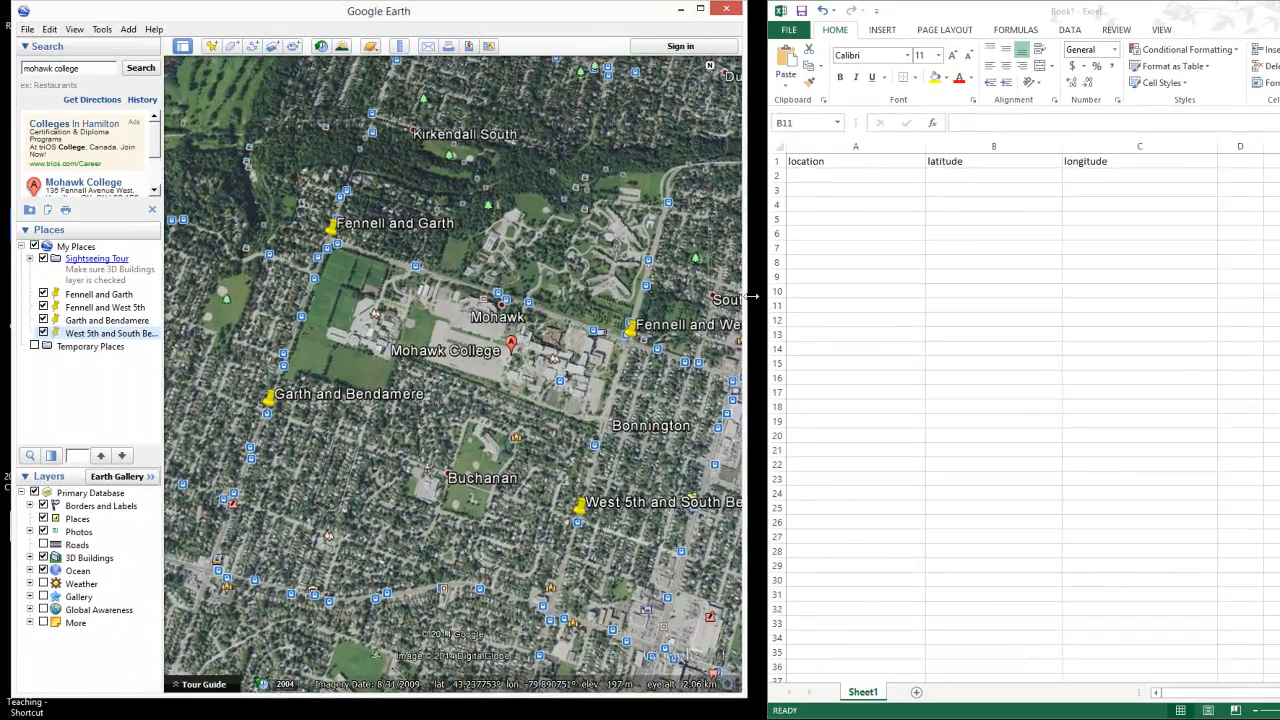
Step: Enlarge the Google Earth window and set Show Lat/Long to Decimal Degrees
{"action": "left_click_drag", "start_coordinate": [747, 694], "coordinate": [748, 716]}
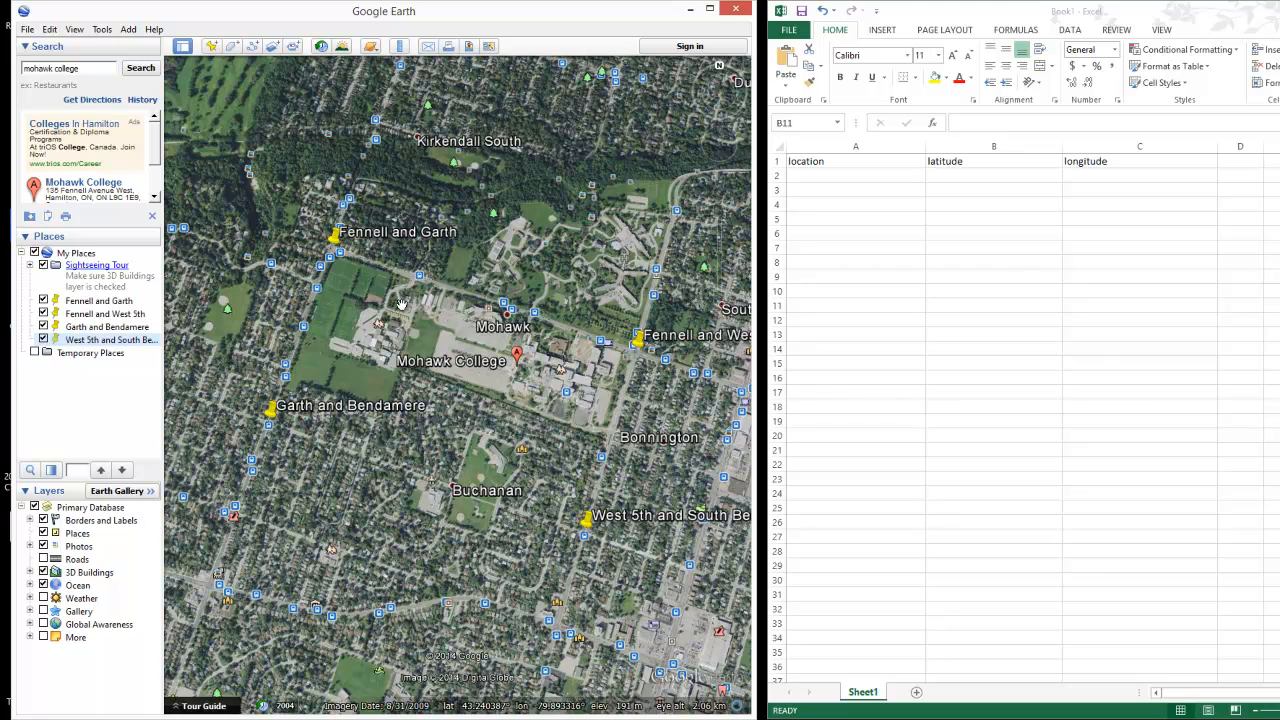
{"action": "left_click", "coordinate": [102, 31]}
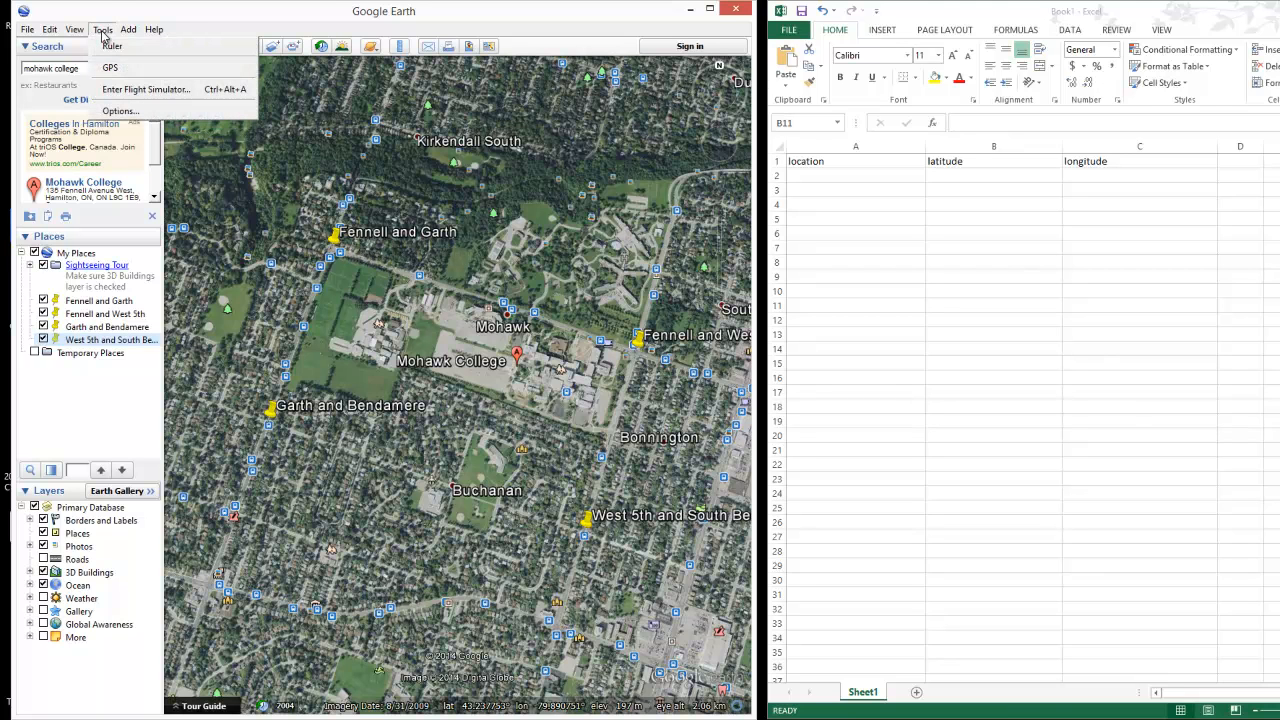
{"action": "left_click", "coordinate": [114, 110]}
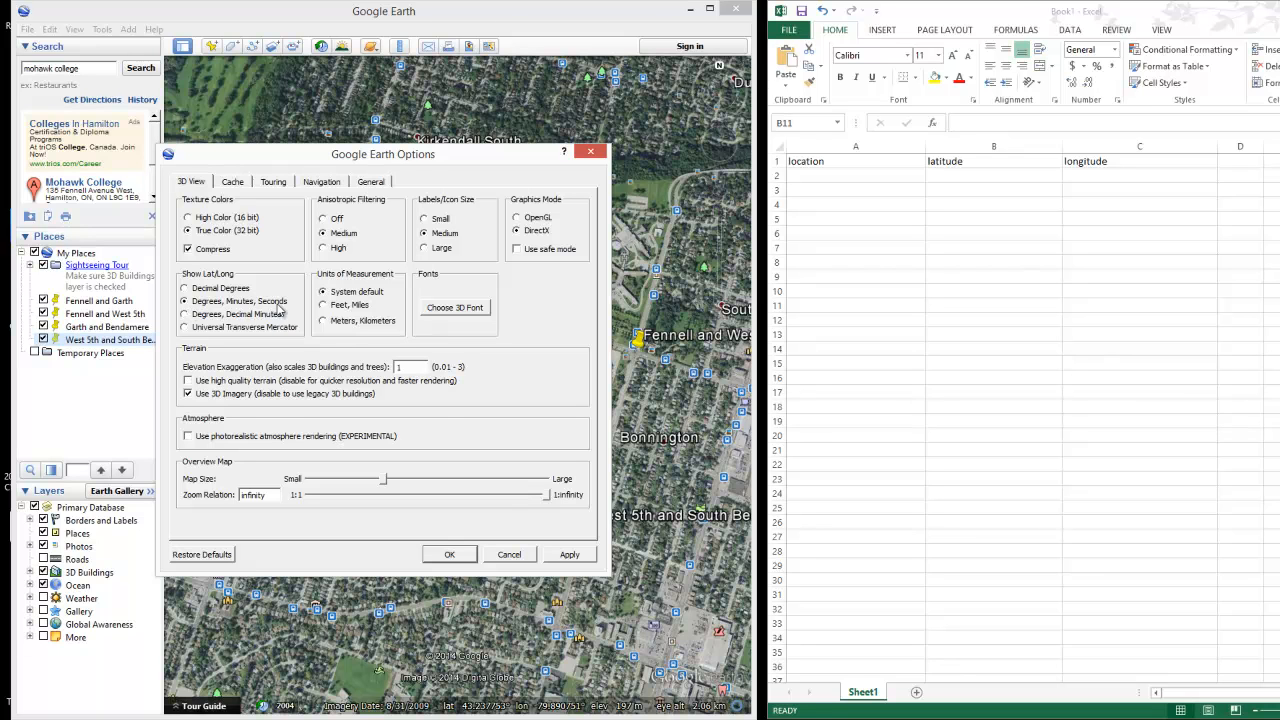
{"action": "left_click", "coordinate": [574, 557]}
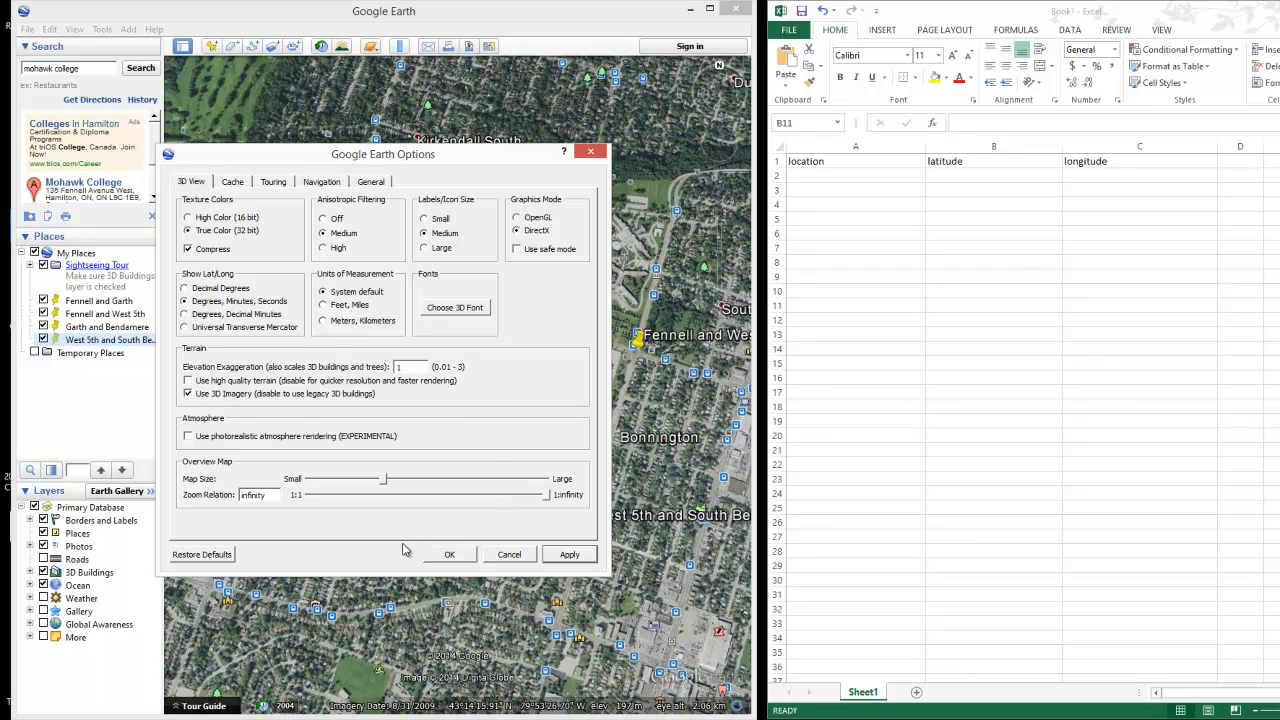
{"action": "left_click", "coordinate": [466, 556]}
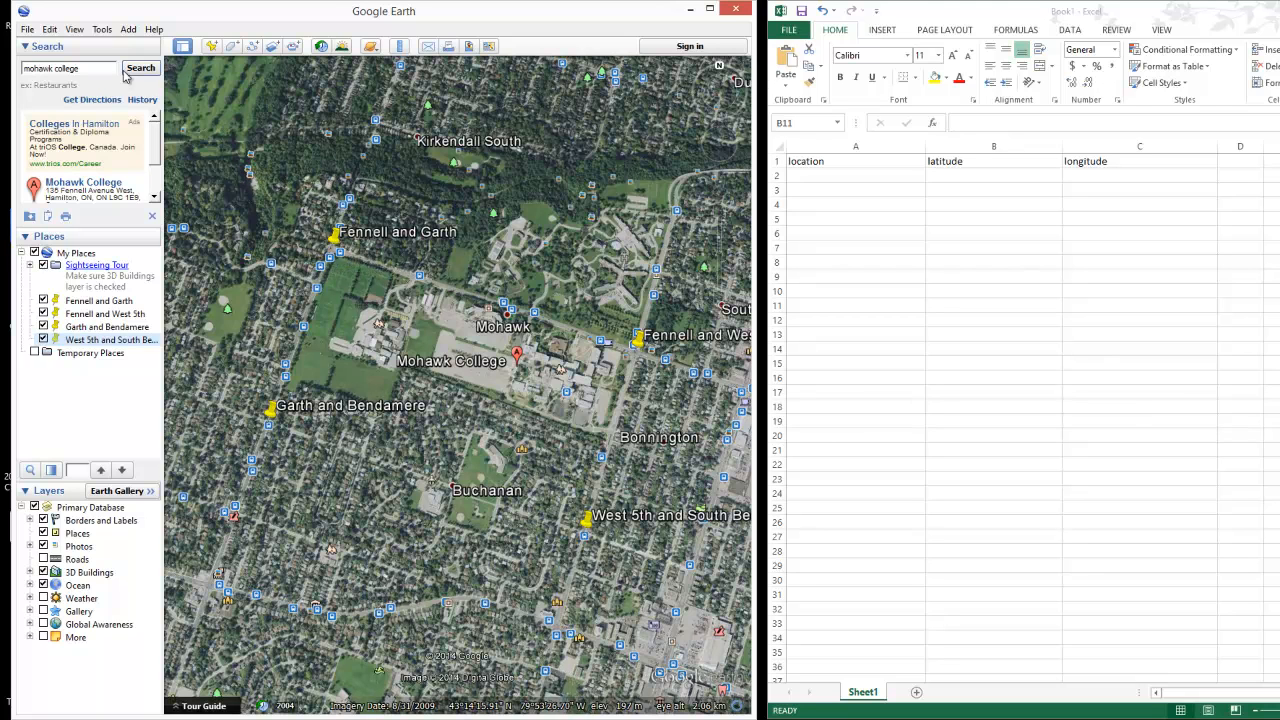
{"action": "left_click", "coordinate": [103, 30]}
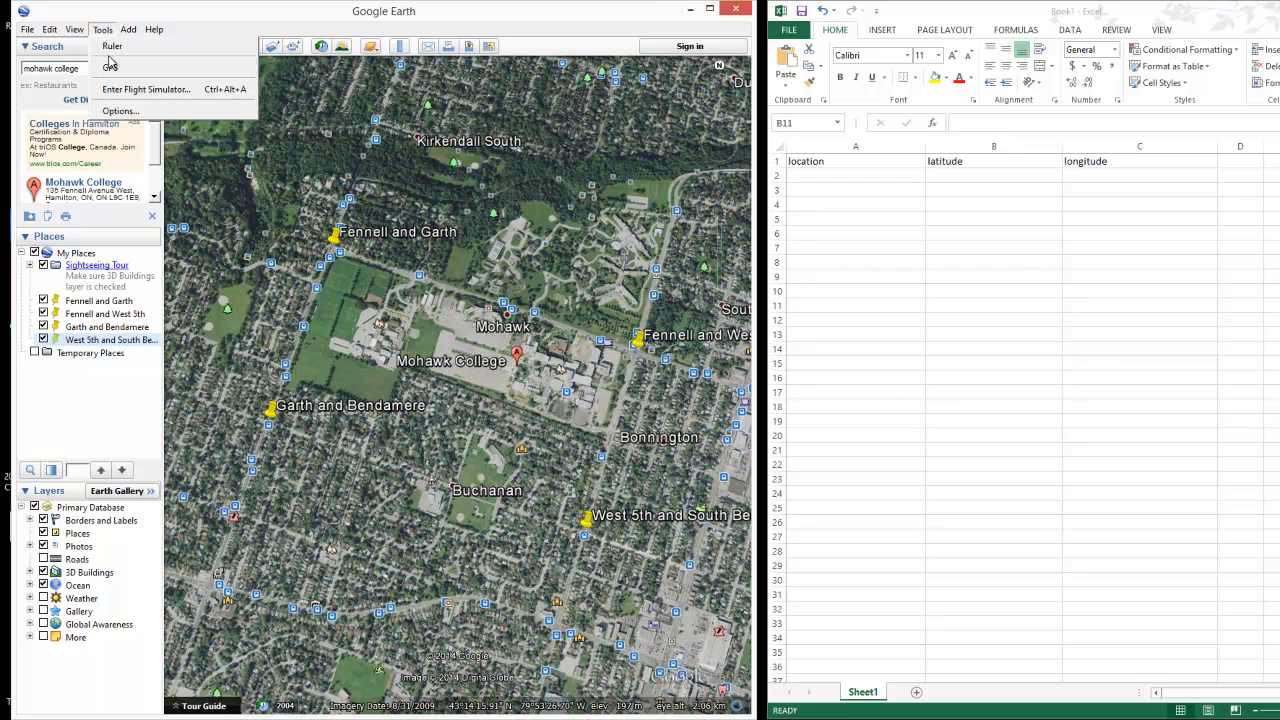
{"action": "left_click", "coordinate": [117, 113]}
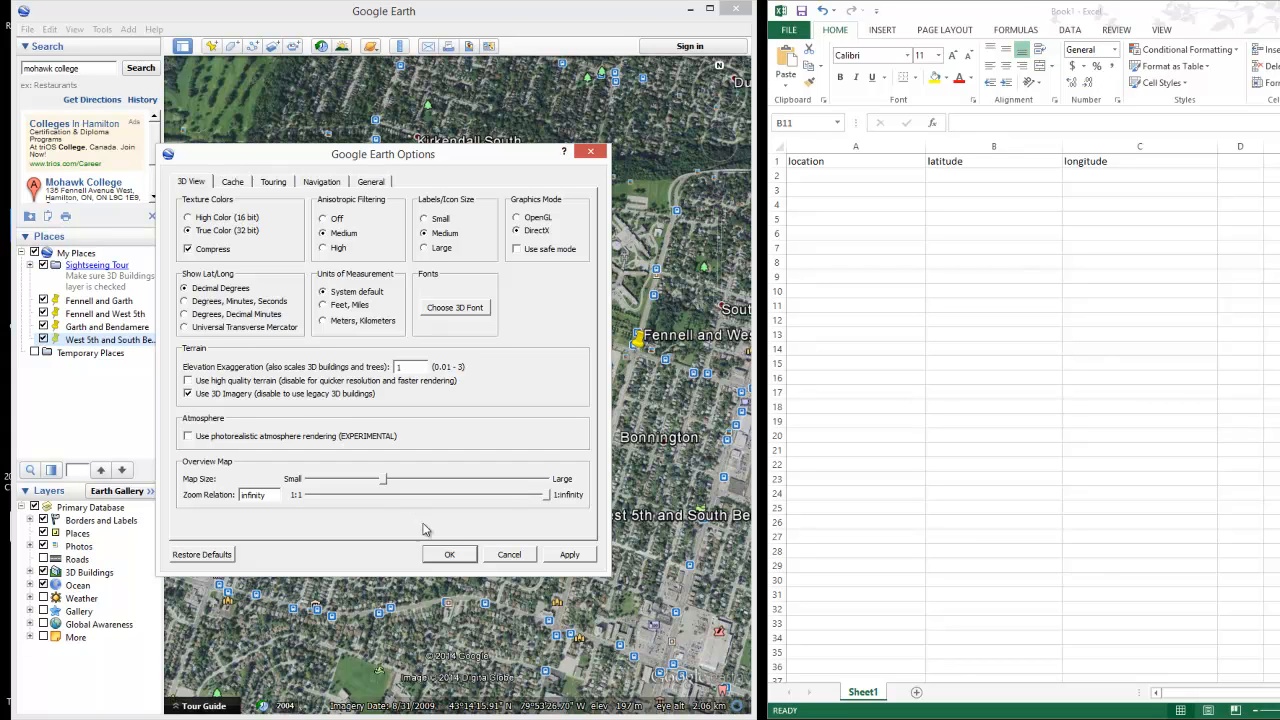
{"action": "left_click", "coordinate": [449, 554]}
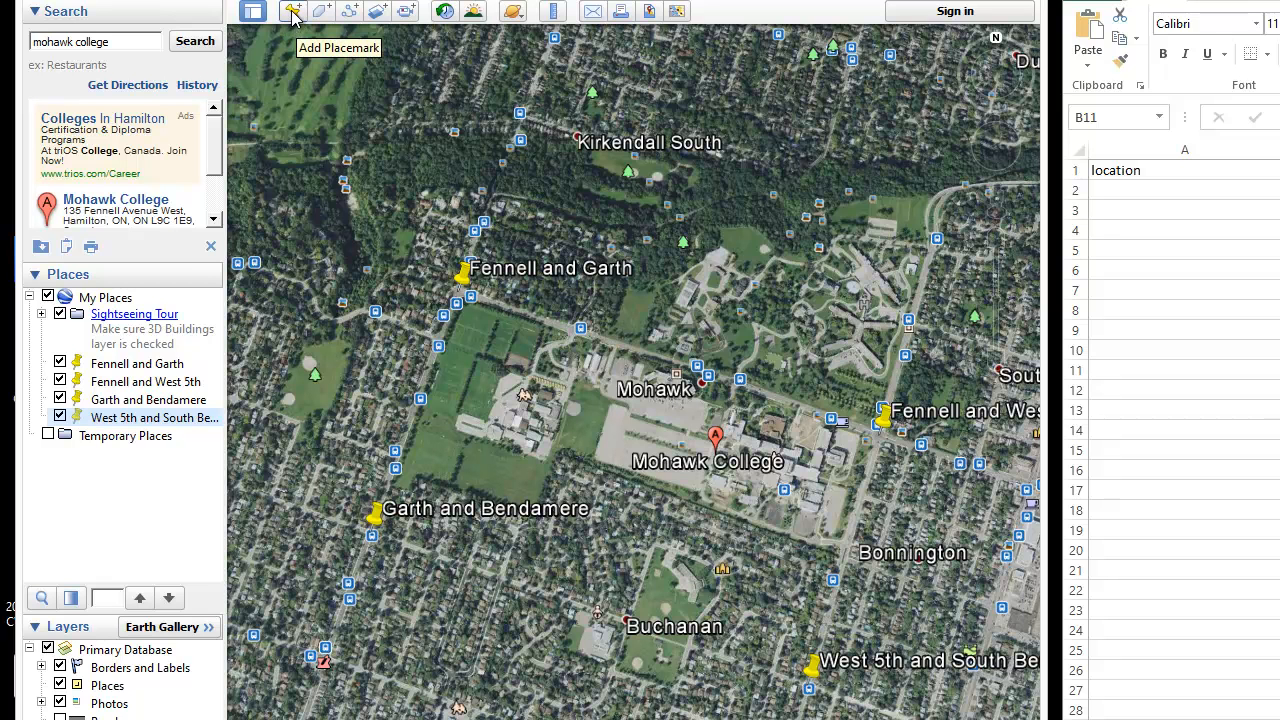
Step: Open the Fennell and Garth placemark's properties and paste its name into A2
{"action": "left_click", "coordinate": [138, 366]}
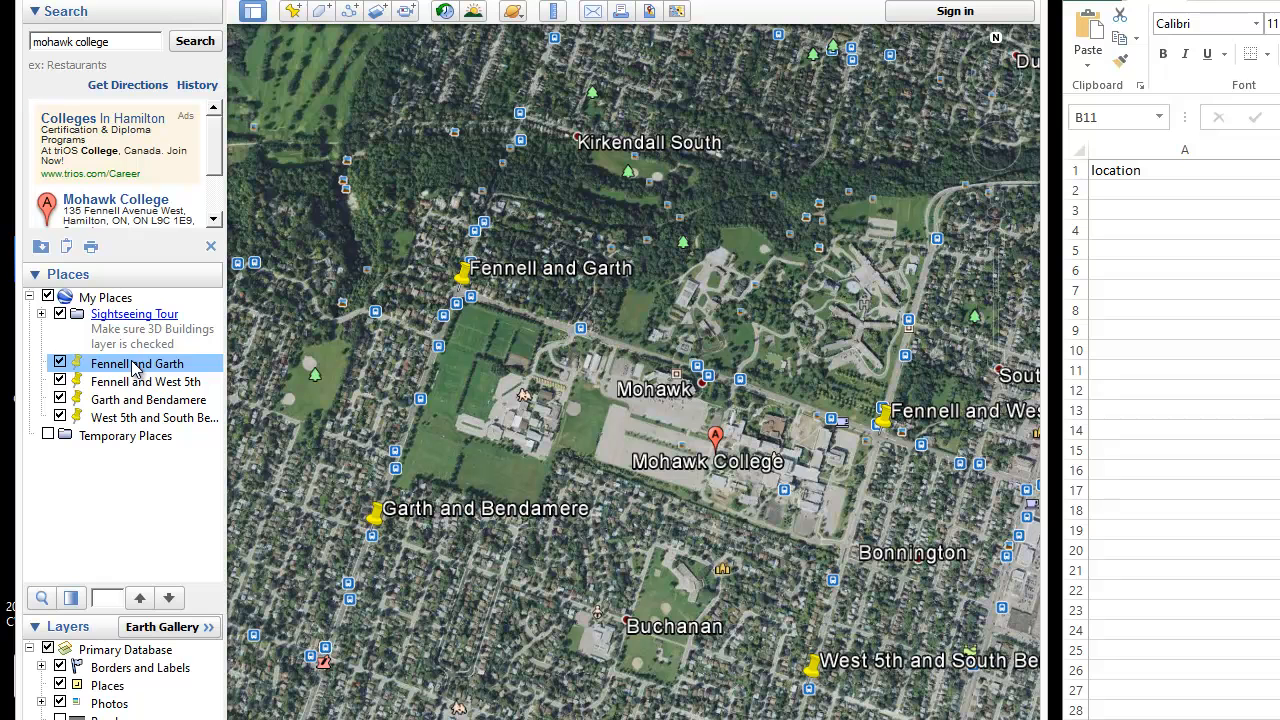
{"action": "right_click", "coordinate": [135, 368]}
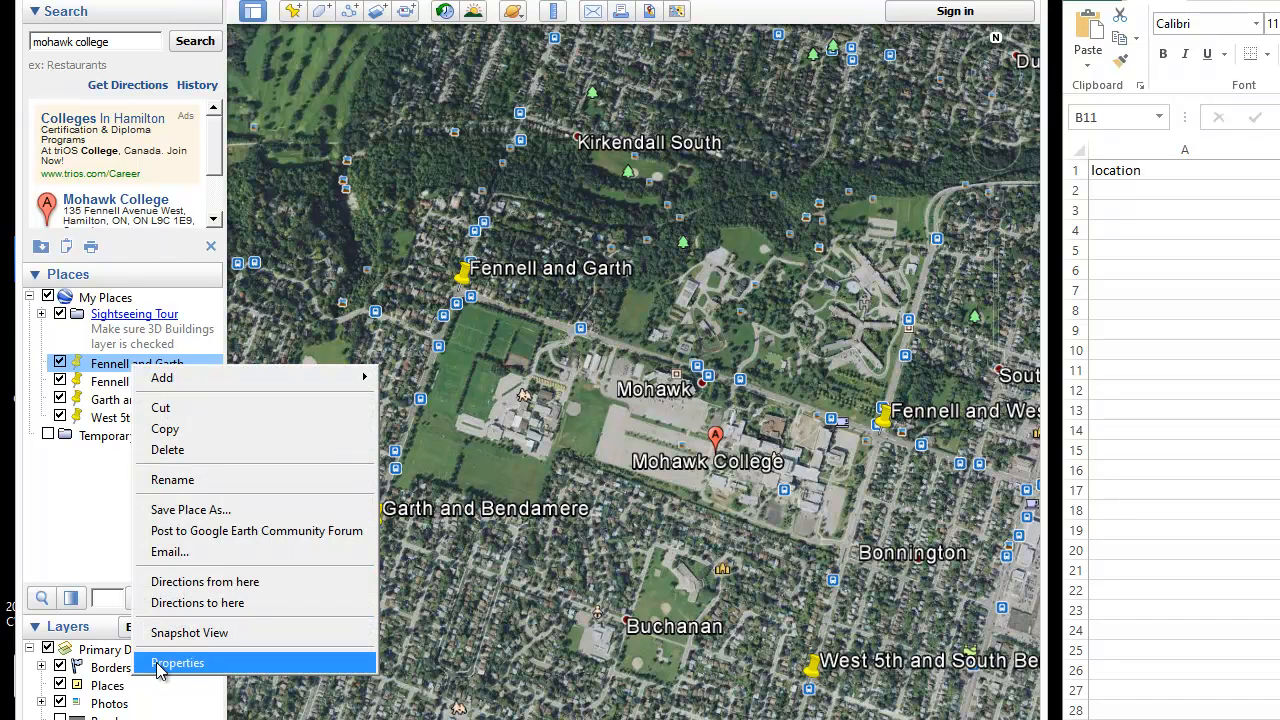
{"action": "left_click", "coordinate": [160, 664]}
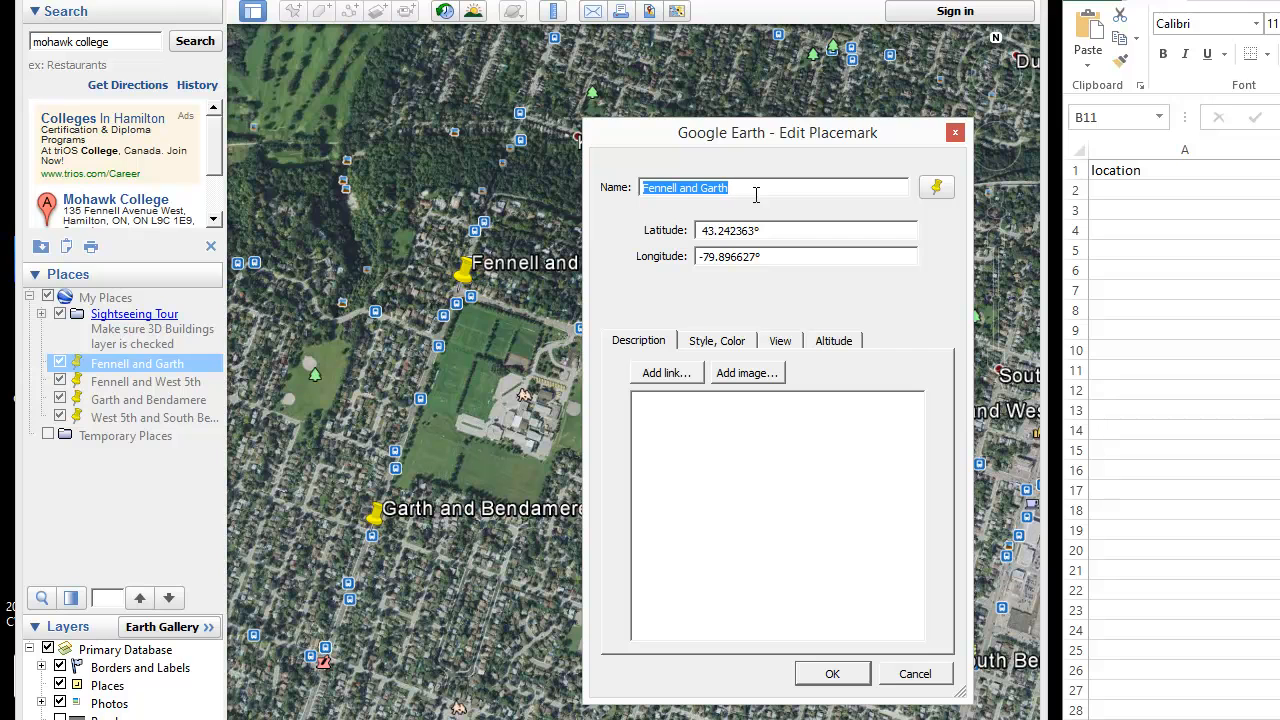
{"action": "left_click", "coordinate": [1160, 190]}
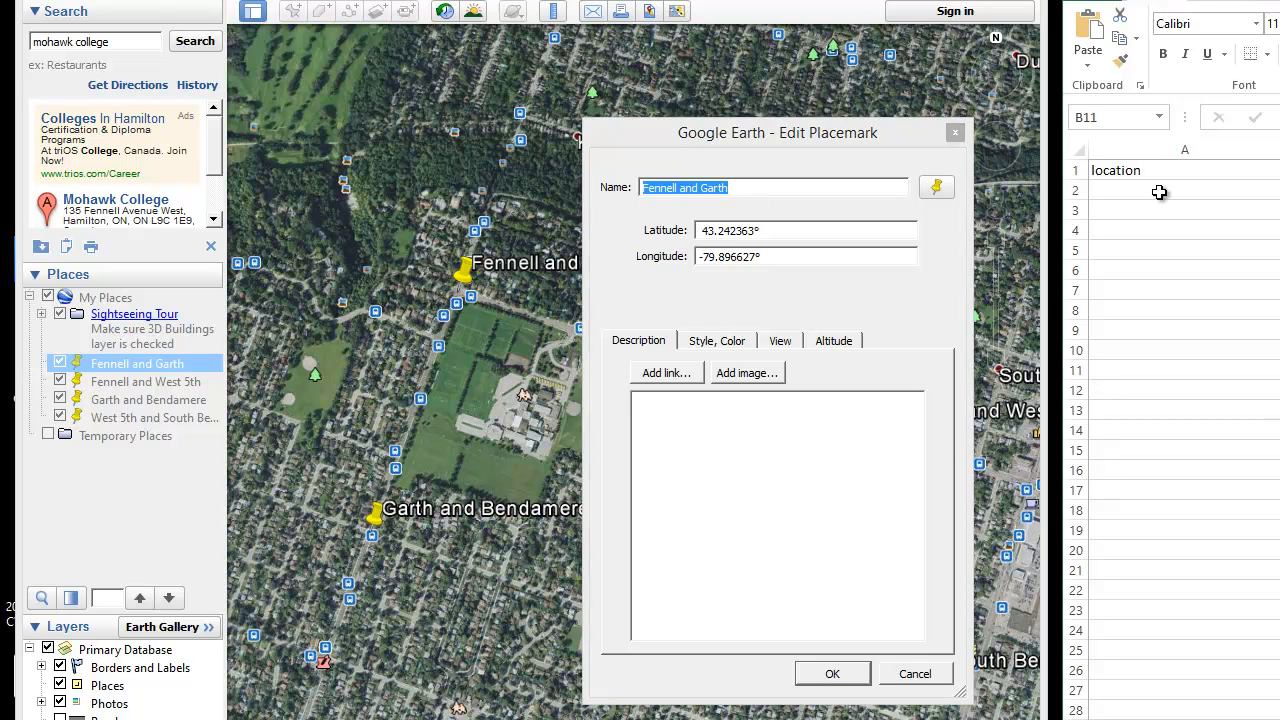
{"action": "type", "text": "Fennell and Garth"}
{"action": "mouse_move", "coordinate": [1003, 305]}
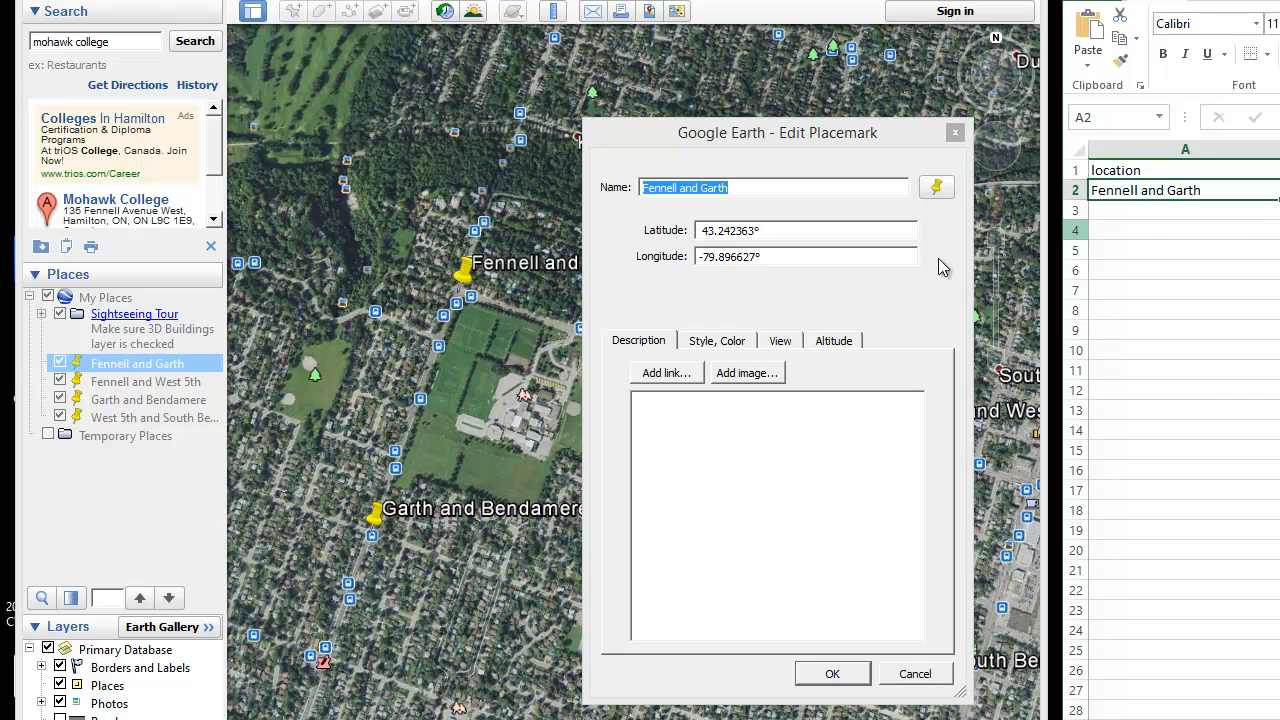
Step: Copy the latitude 43.242363 into cell B2
{"action": "left_click", "coordinate": [795, 234]}
{"action": "double_click", "coordinate": [795, 234]}
{"action": "left_click", "coordinate": [752, 233]}
{"action": "double_click", "coordinate": [752, 233]}
{"action": "key", "text": "ctrl+c"}
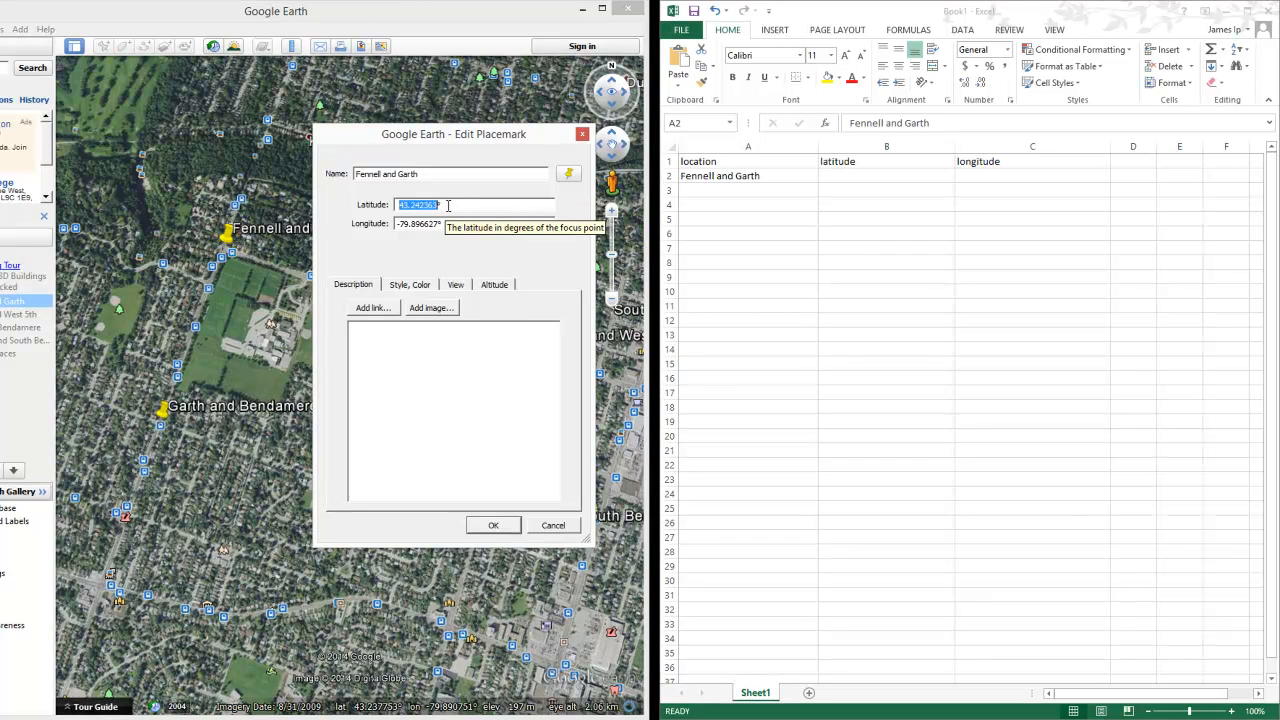
{"action": "left_click", "coordinate": [860, 178]}
{"action": "left_click", "coordinate": [860, 175]}
{"action": "key", "text": "ctrl+v"}
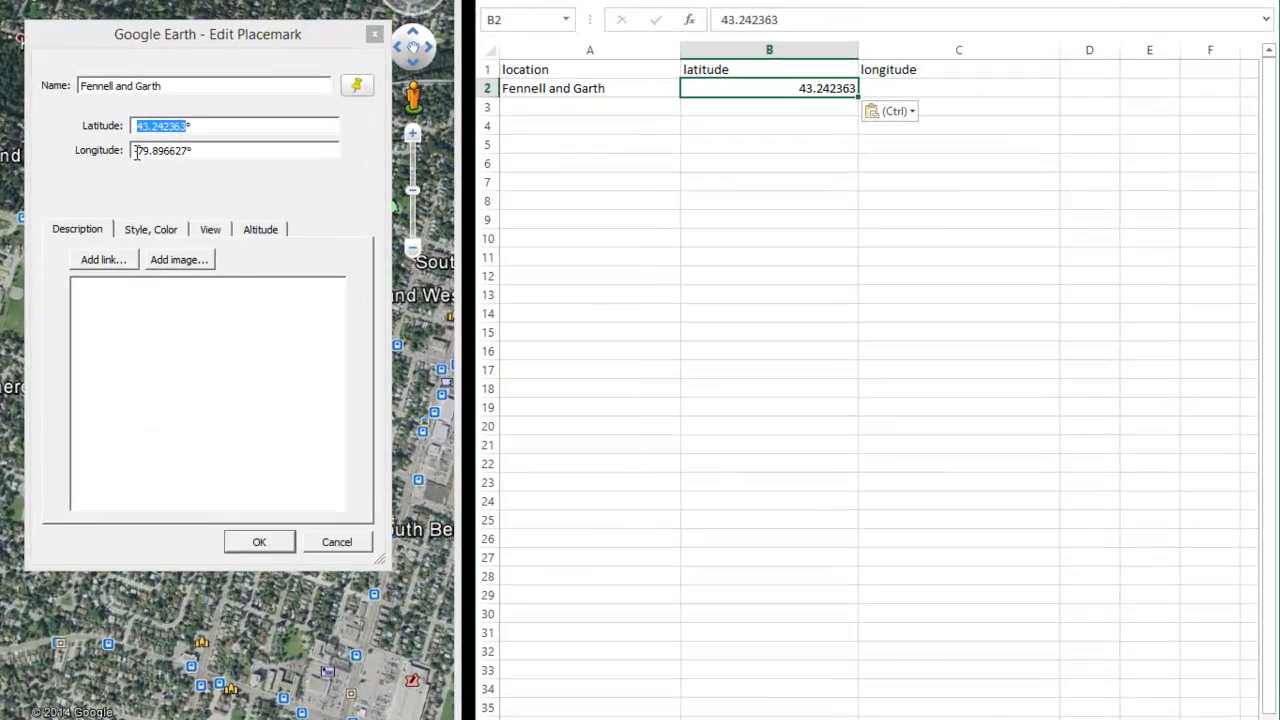
Step: Copy the longitude -79.896627 into cell C2 and close the placemark properties
{"action": "left_click", "coordinate": [139, 152]}
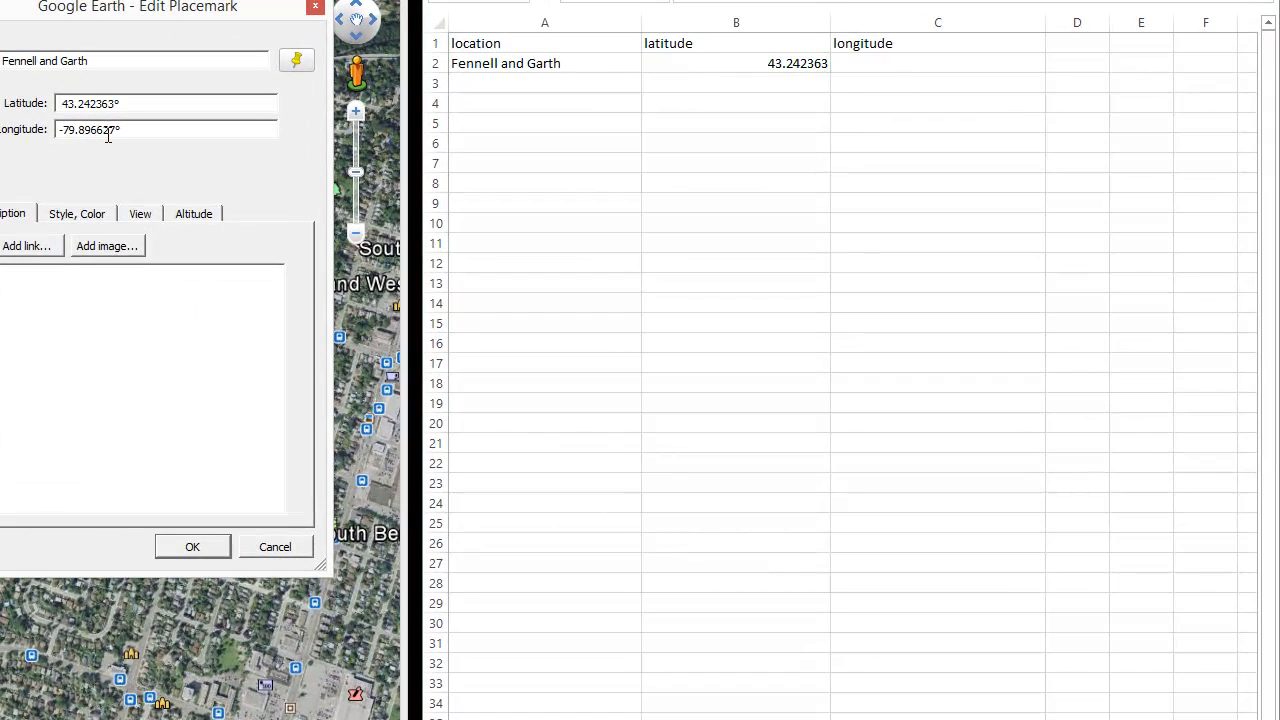
{"action": "left_click", "coordinate": [113, 131], "text": "shift"}
{"action": "left_click", "coordinate": [894, 63]}
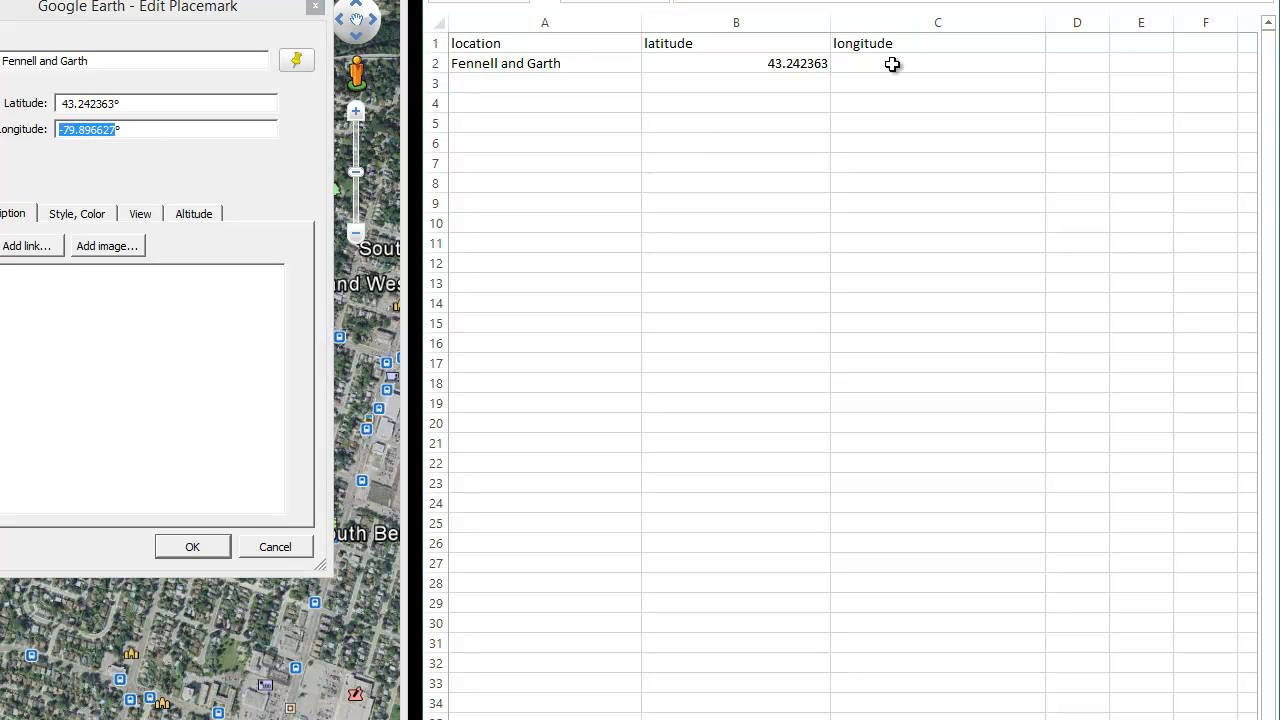
{"action": "type", "text": "-79.896627"}
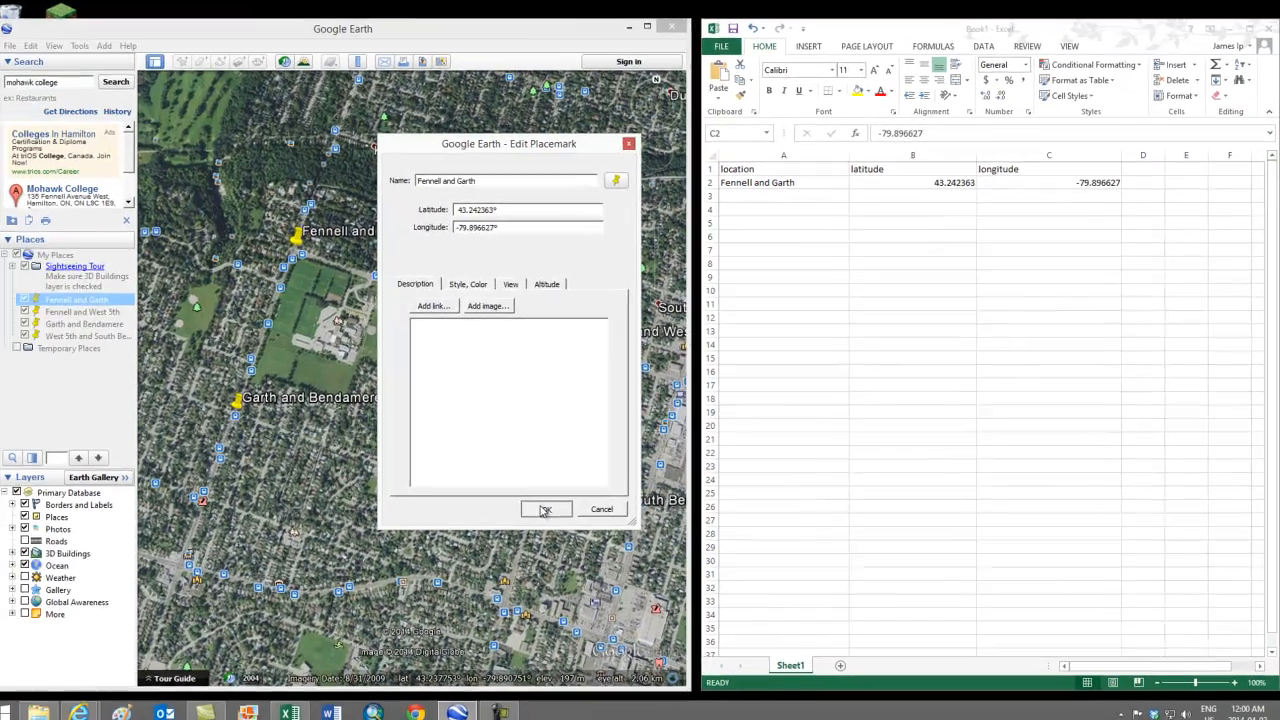
{"action": "left_click", "coordinate": [192, 546]}
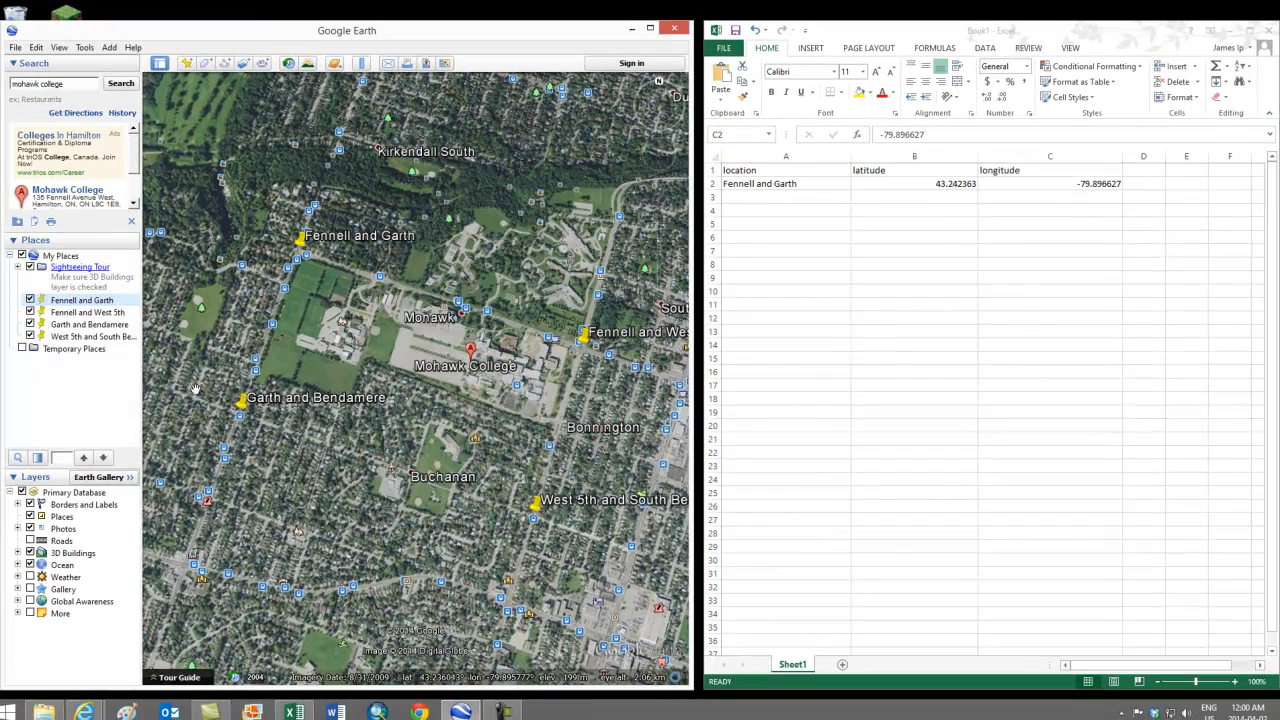
Step: Copy the Fennell and West 5th name and latitude 43.238834 into A3 and B3
{"action": "right_click", "coordinate": [89, 313]}
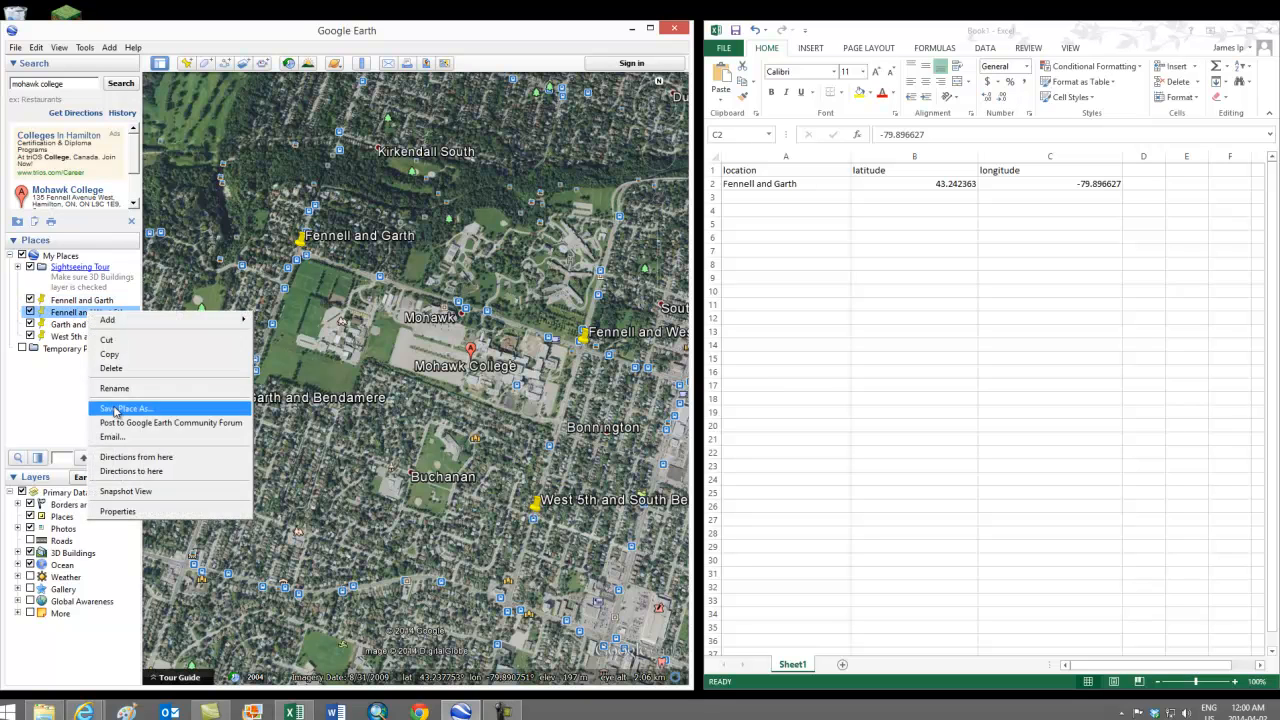
{"action": "left_click", "coordinate": [124, 511]}
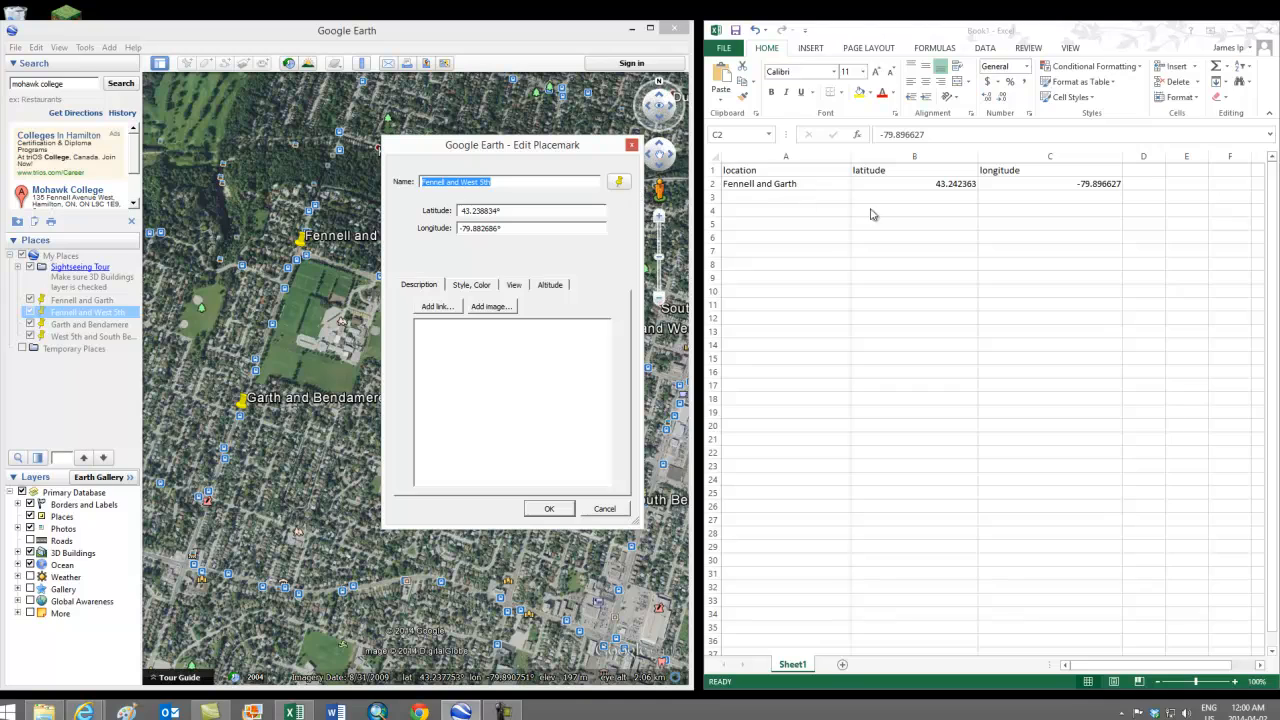
{"action": "left_click", "coordinate": [757, 197]}
{"action": "type", "text": "Fennell and West 5th"}
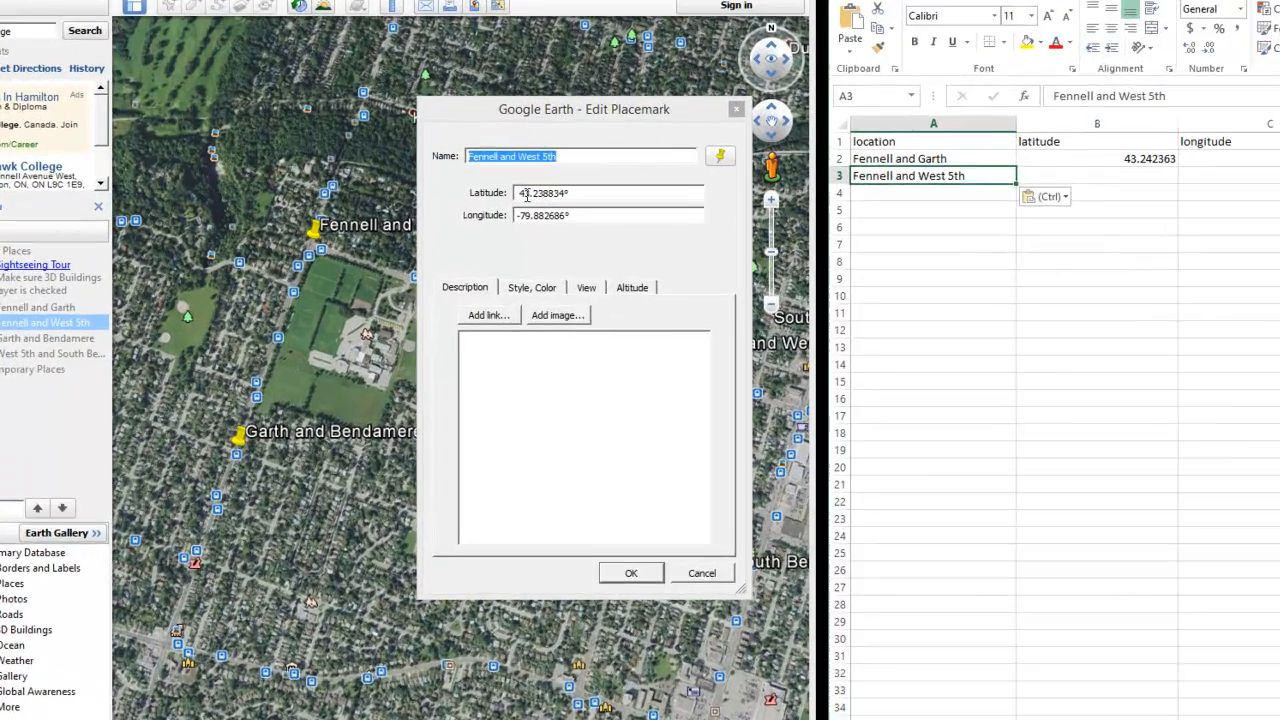
{"action": "left_click", "coordinate": [466, 211]}
{"action": "double_click", "coordinate": [571, 182]}
{"action": "left_click", "coordinate": [615, 180], "text": "shift"}
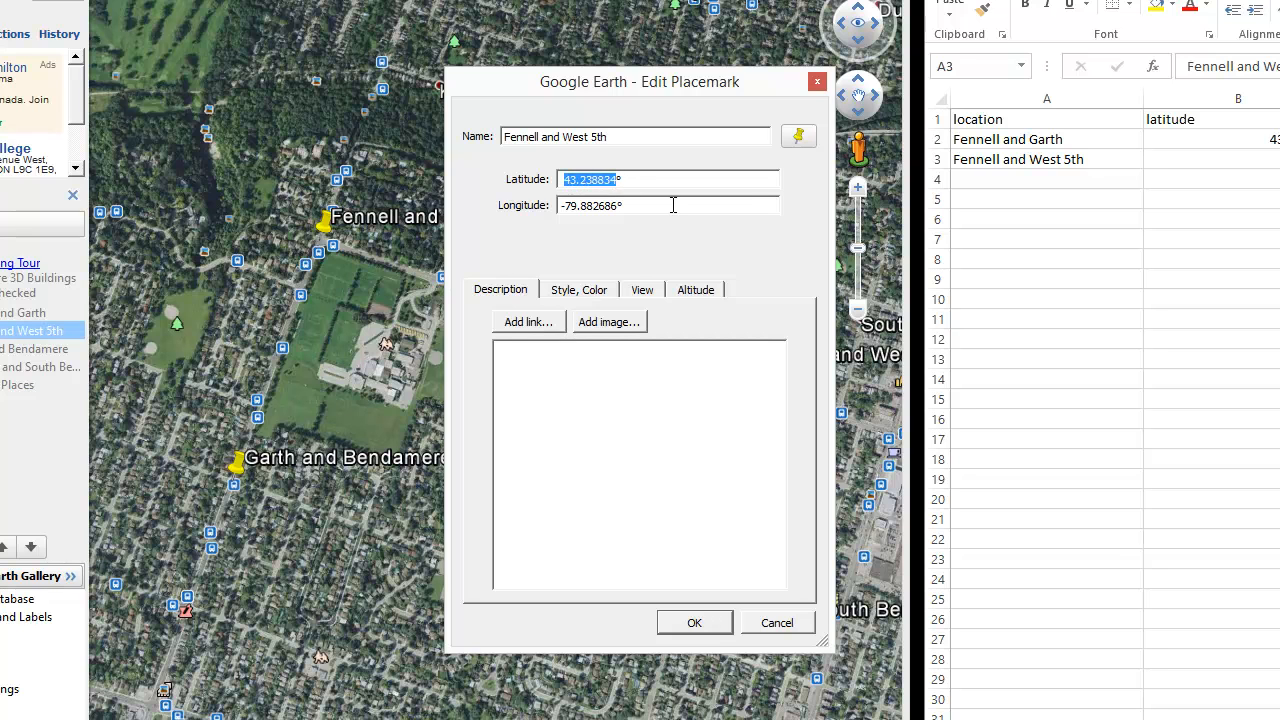
{"action": "left_click", "coordinate": [1247, 158]}
{"action": "type", "text": "43.238834"}
Step: Copy its longitude -79.882686 into C3 and close the placemark properties
{"action": "left_click", "coordinate": [563, 205]}
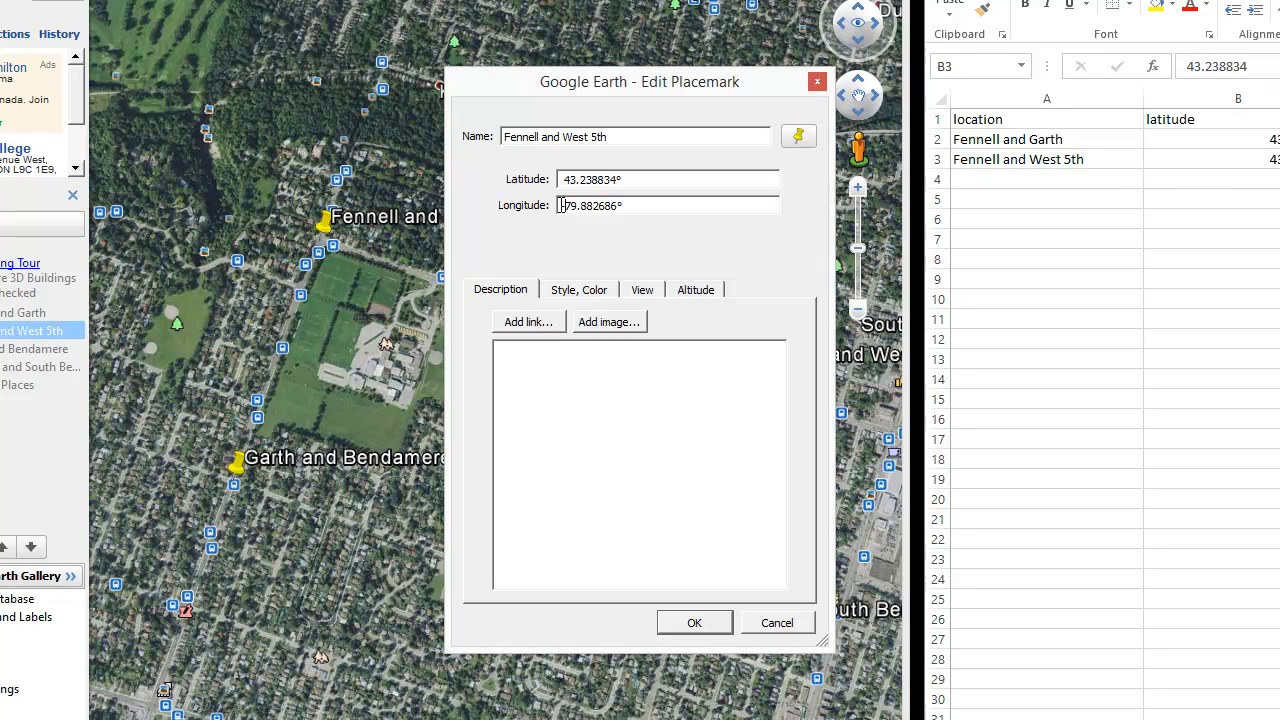
{"action": "left_click", "coordinate": [614, 208], "text": "shift"}
{"action": "left_click_drag", "start_coordinate": [617, 208], "coordinate": [619, 208]}
{"action": "key", "text": "ctrl+c"}
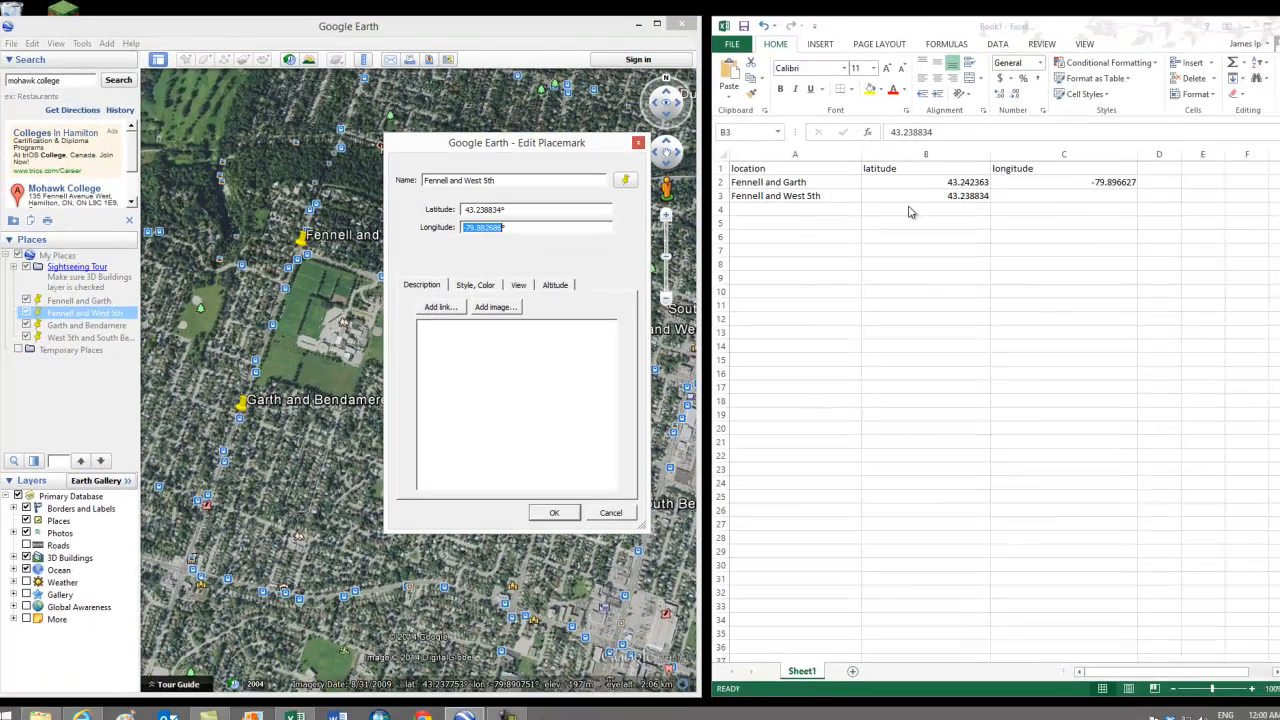
{"action": "left_click", "coordinate": [1038, 199]}
{"action": "key", "text": "ctrl+v"}
{"action": "left_click", "coordinate": [549, 508]}
Step: Copy the Garth and Bendamere name and latitude 43.236504 into A4 and B4
{"action": "right_click", "coordinate": [91, 327]}
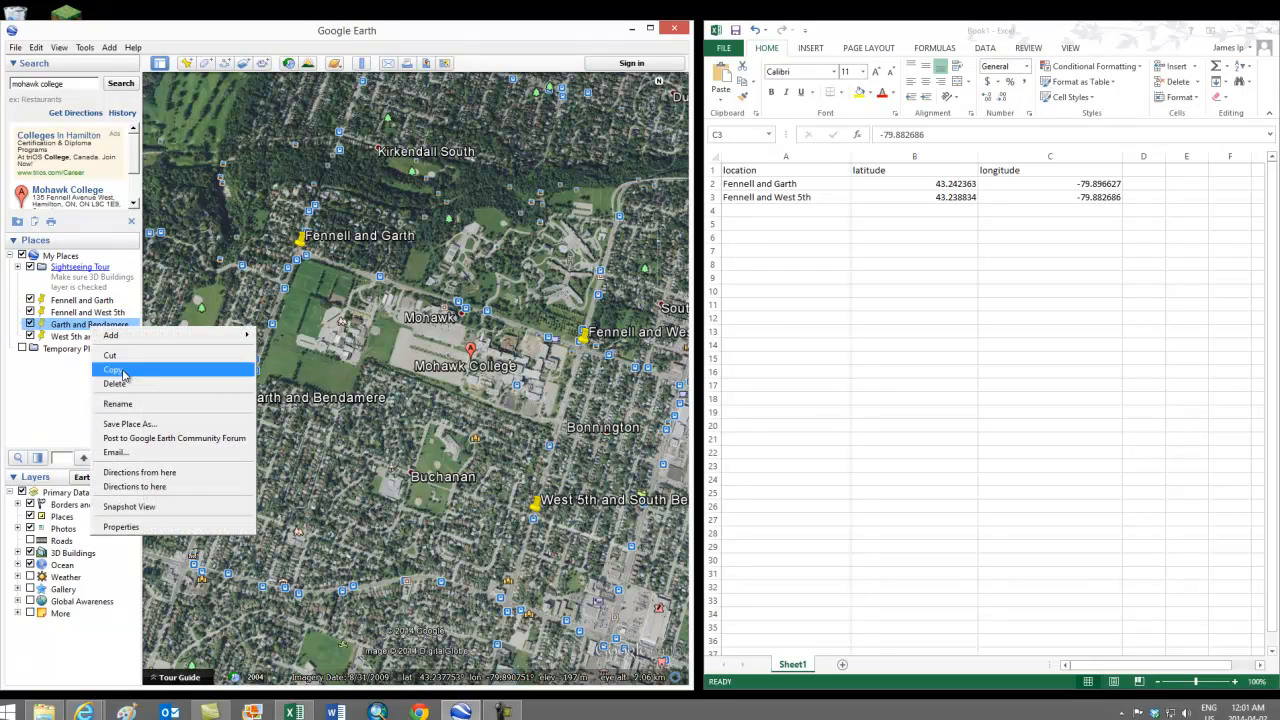
{"action": "left_click", "coordinate": [120, 527]}
{"action": "key", "text": "ctrl+c"}
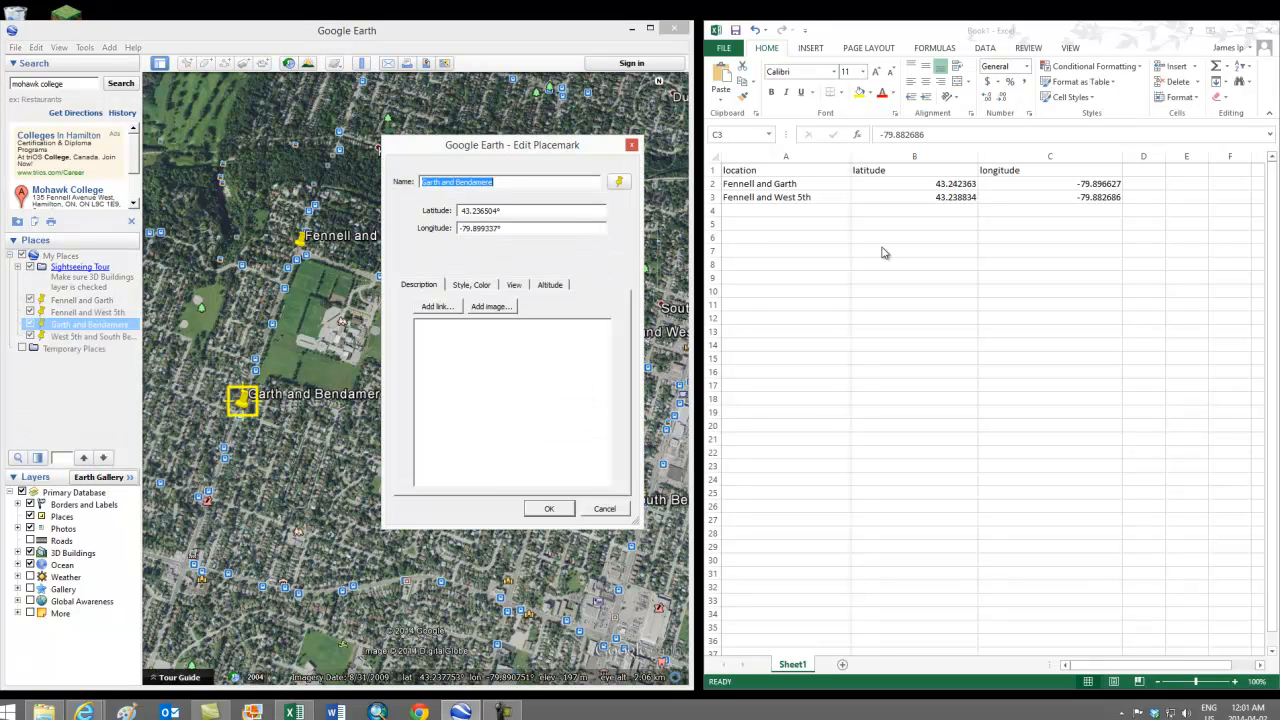
{"action": "left_click", "coordinate": [816, 212]}
{"action": "key", "text": "ctrl+v"}
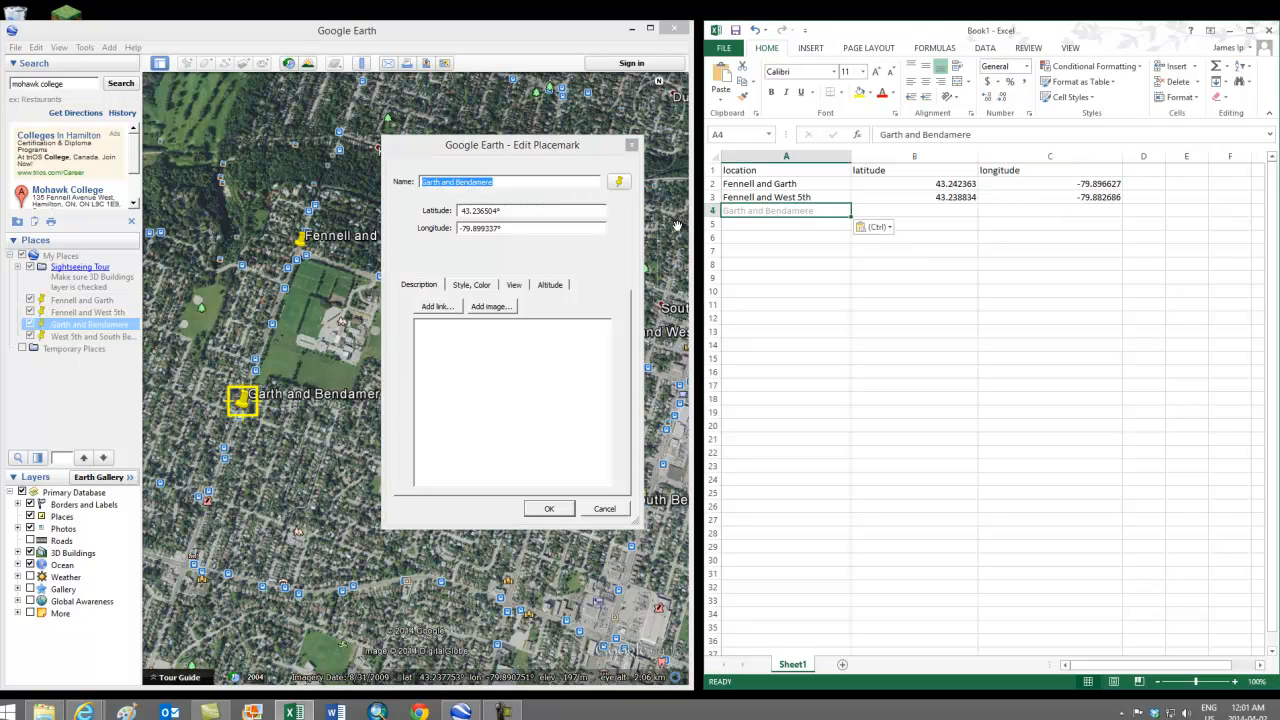
{"action": "left_click", "coordinate": [461, 211]}
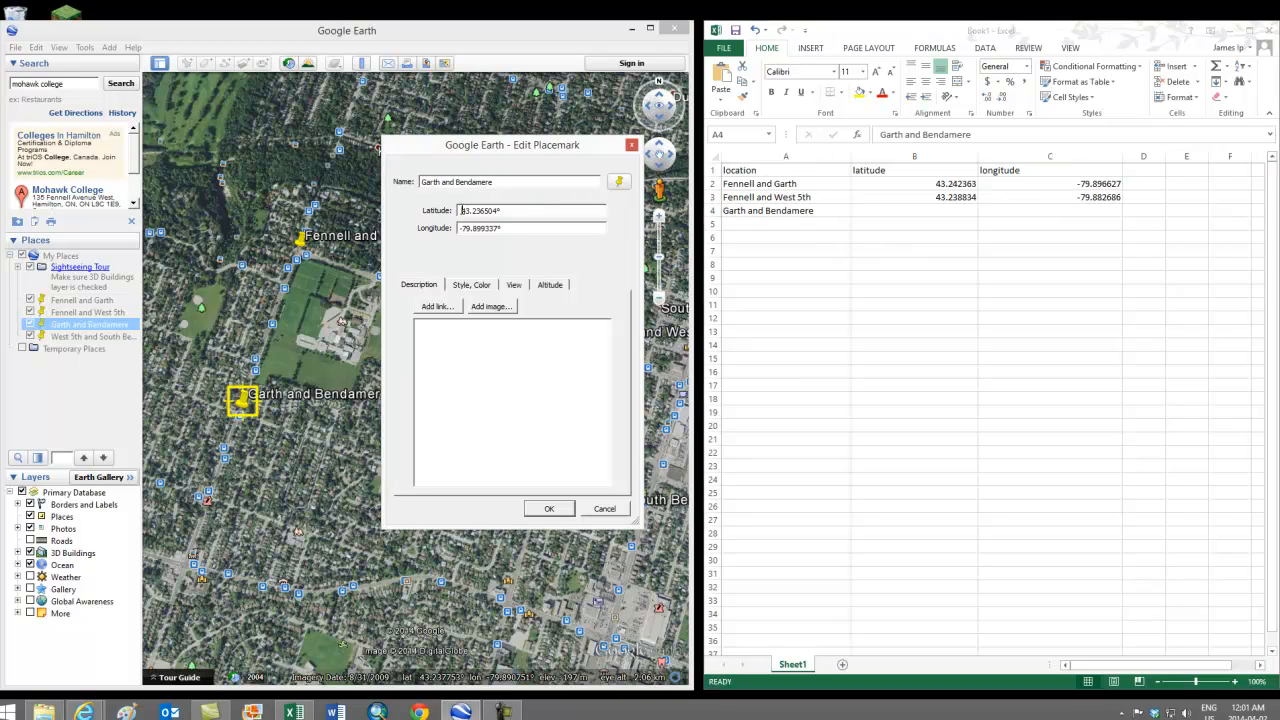
{"action": "double_click", "coordinate": [498, 211]}
{"action": "key", "text": "ctrl+c"}
{"action": "left_click", "coordinate": [972, 210]}
{"action": "left_click", "coordinate": [972, 210]}
{"action": "key", "text": "ctrl+v"}
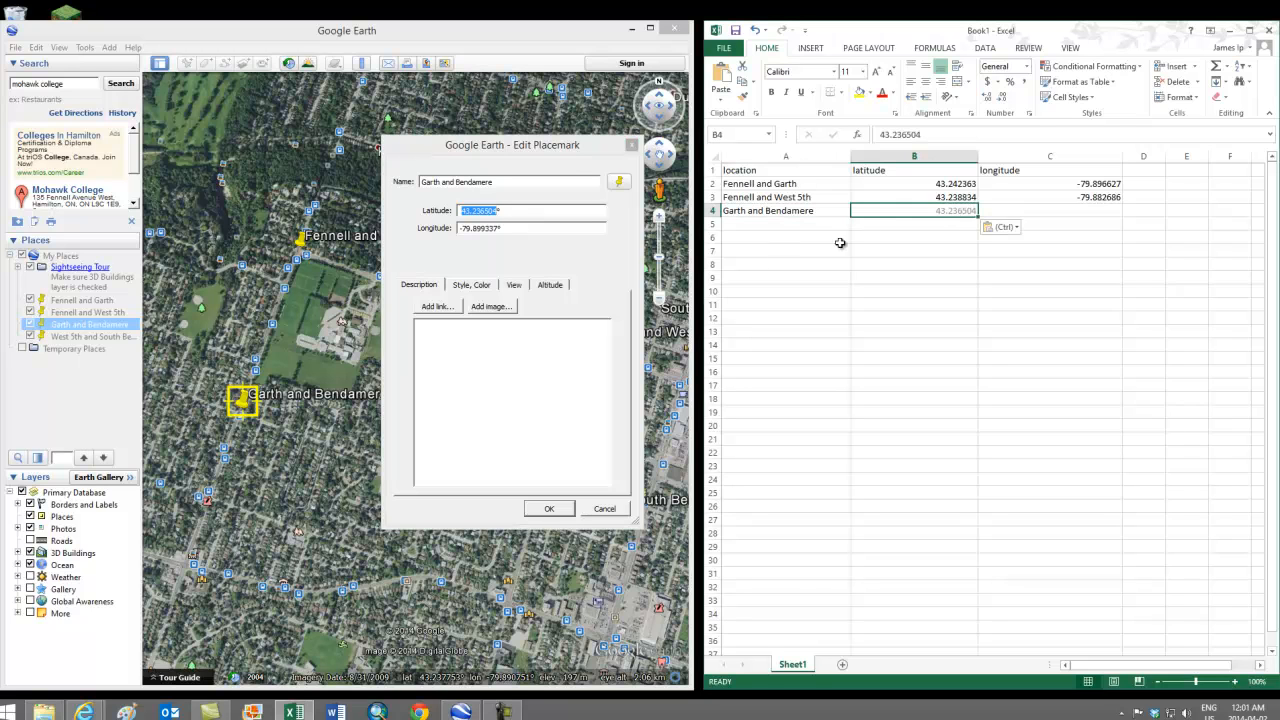
Step: Copy its longitude -79.899337 into C4 and close the placemark properties
{"action": "left_click", "coordinate": [459, 228]}
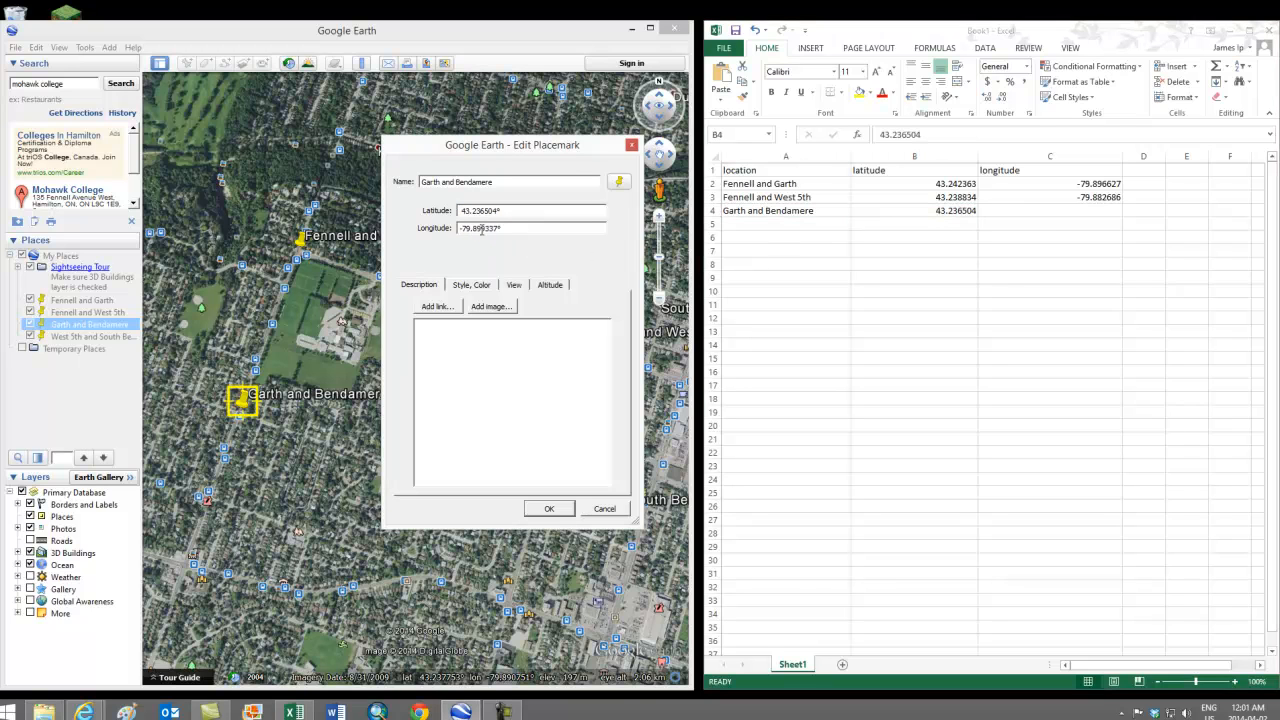
{"action": "double_click", "coordinate": [496, 228]}
{"action": "key", "text": "ctrl+c"}
{"action": "left_click", "coordinate": [1058, 211]}
{"action": "key", "text": "ctrl+v"}
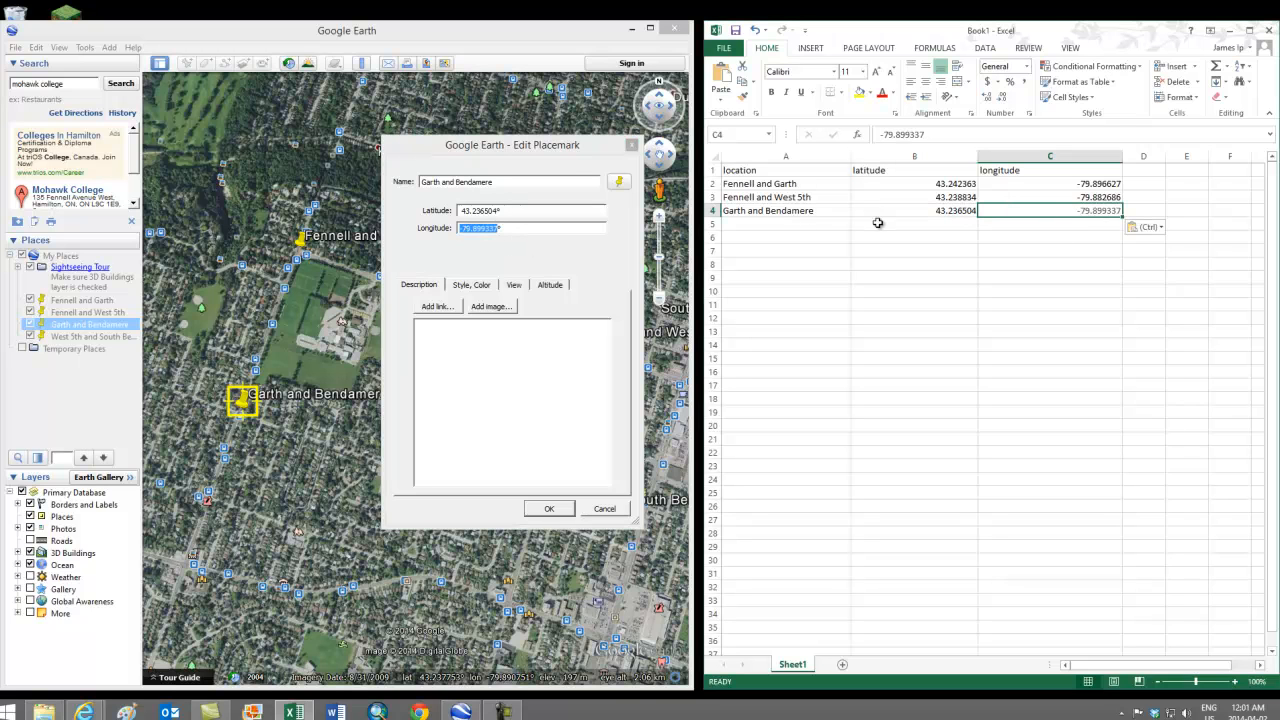
{"action": "left_click", "coordinate": [549, 509]}
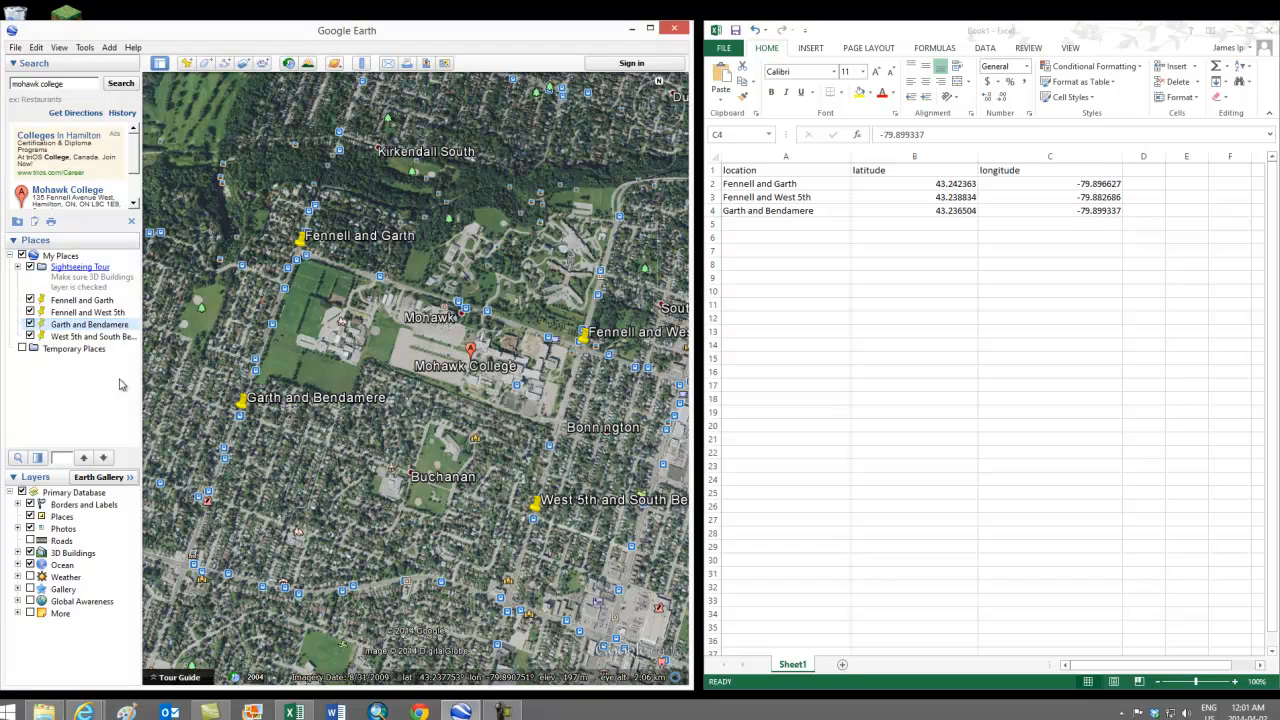
{"action": "left_click", "coordinate": [92, 336]}
Step: Copy the West 5th and South Bend name and latitude 43.232941 into A5 and B5
{"action": "right_click", "coordinate": [90, 338]}
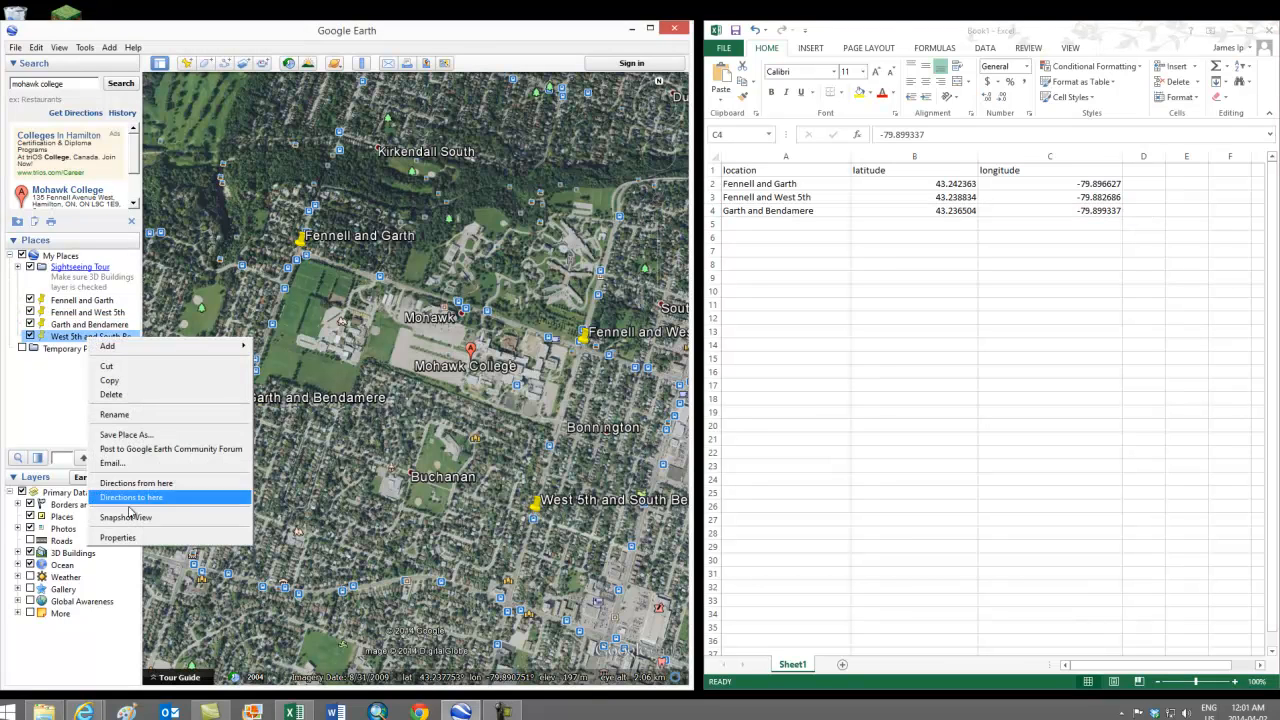
{"action": "left_click", "coordinate": [128, 538]}
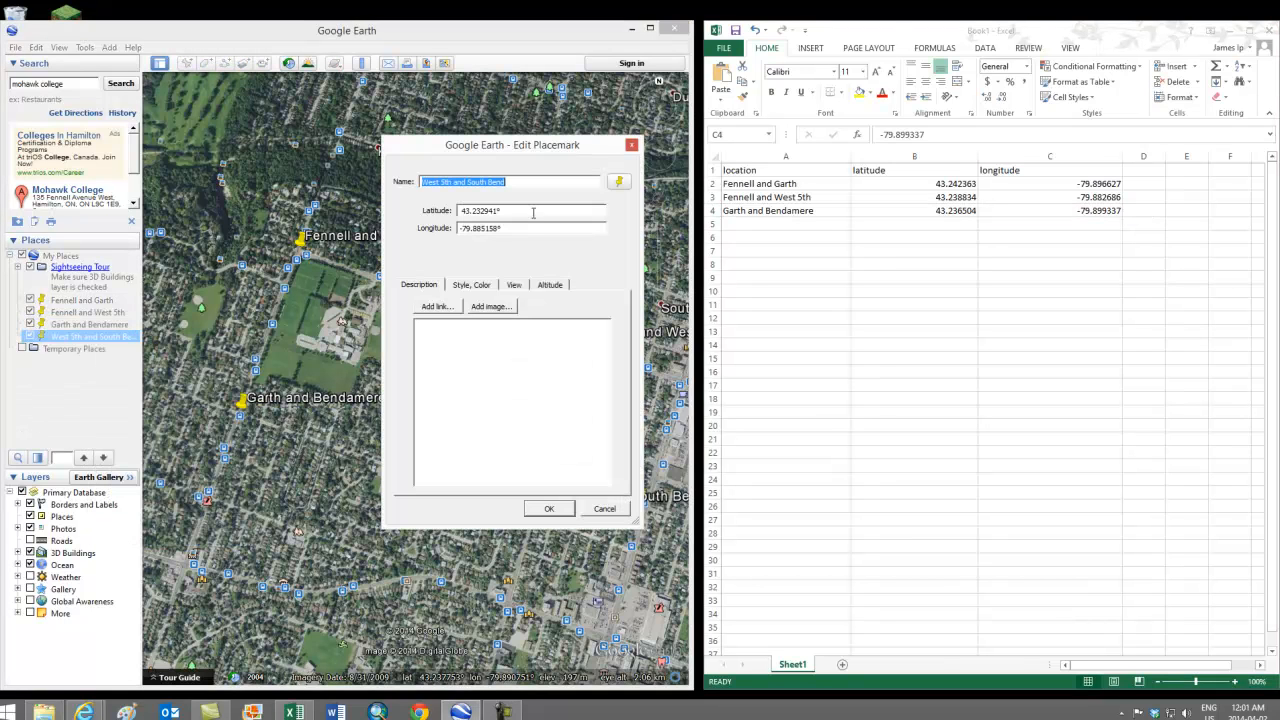
{"action": "left_click", "coordinate": [798, 224]}
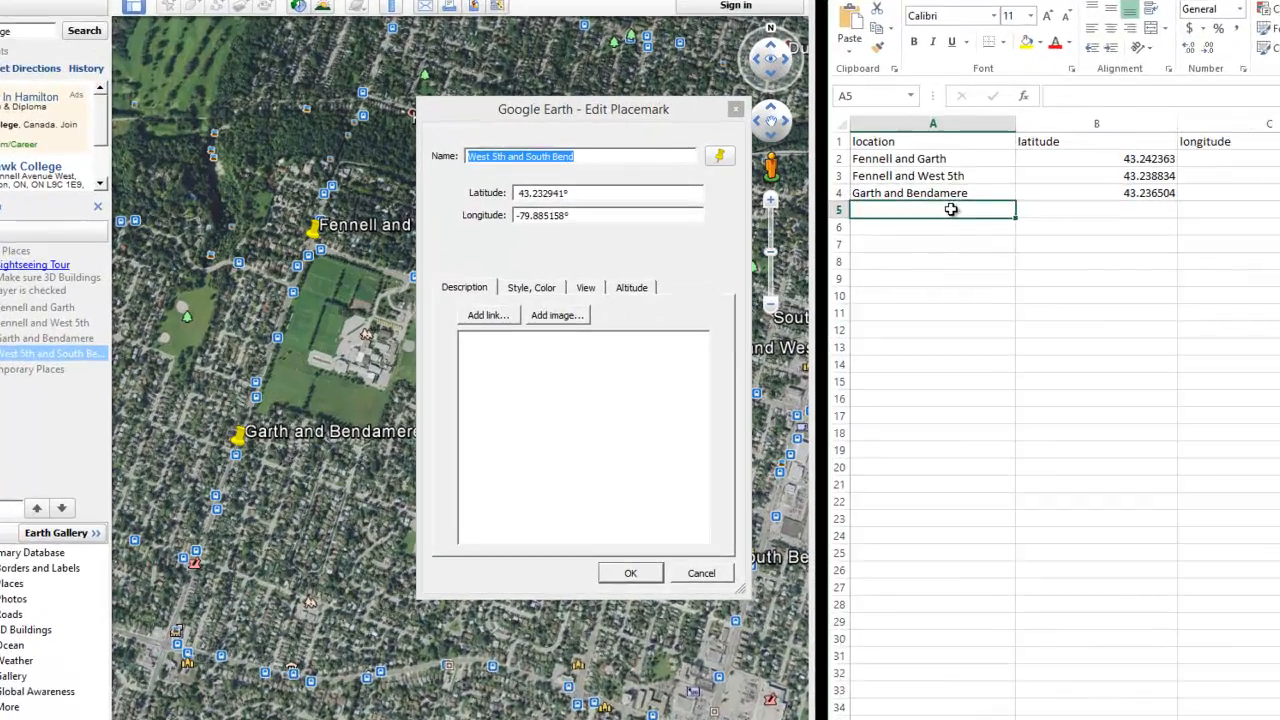
{"action": "key", "text": "ctrl+v"}
{"action": "left_click", "coordinate": [519, 213]}
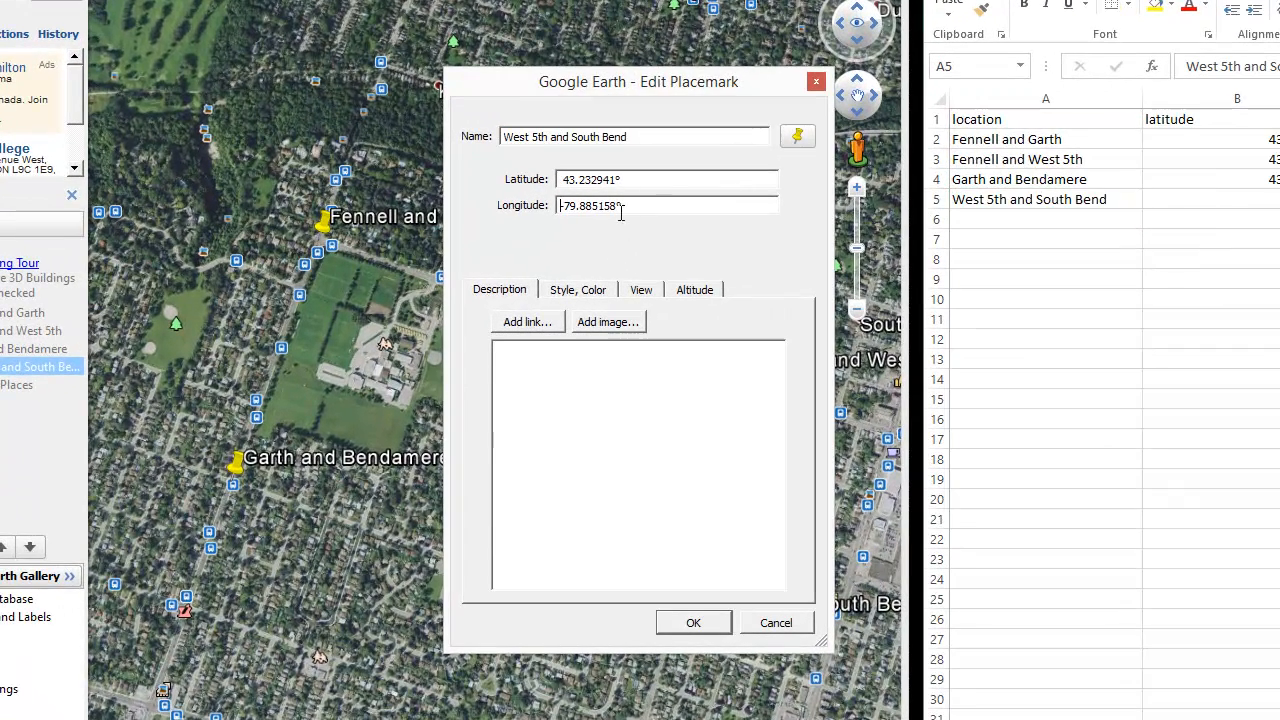
{"action": "left_click", "coordinate": [564, 179]}
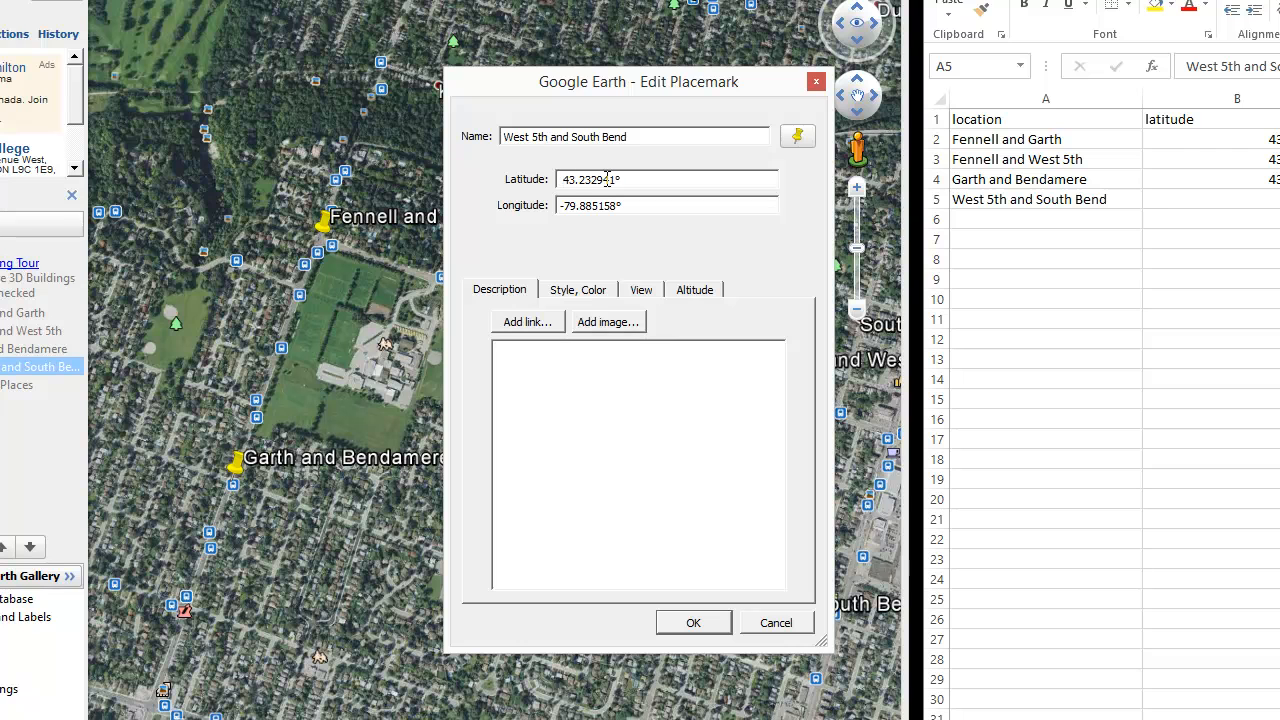
{"action": "left_click", "coordinate": [616, 179], "text": "shift"}
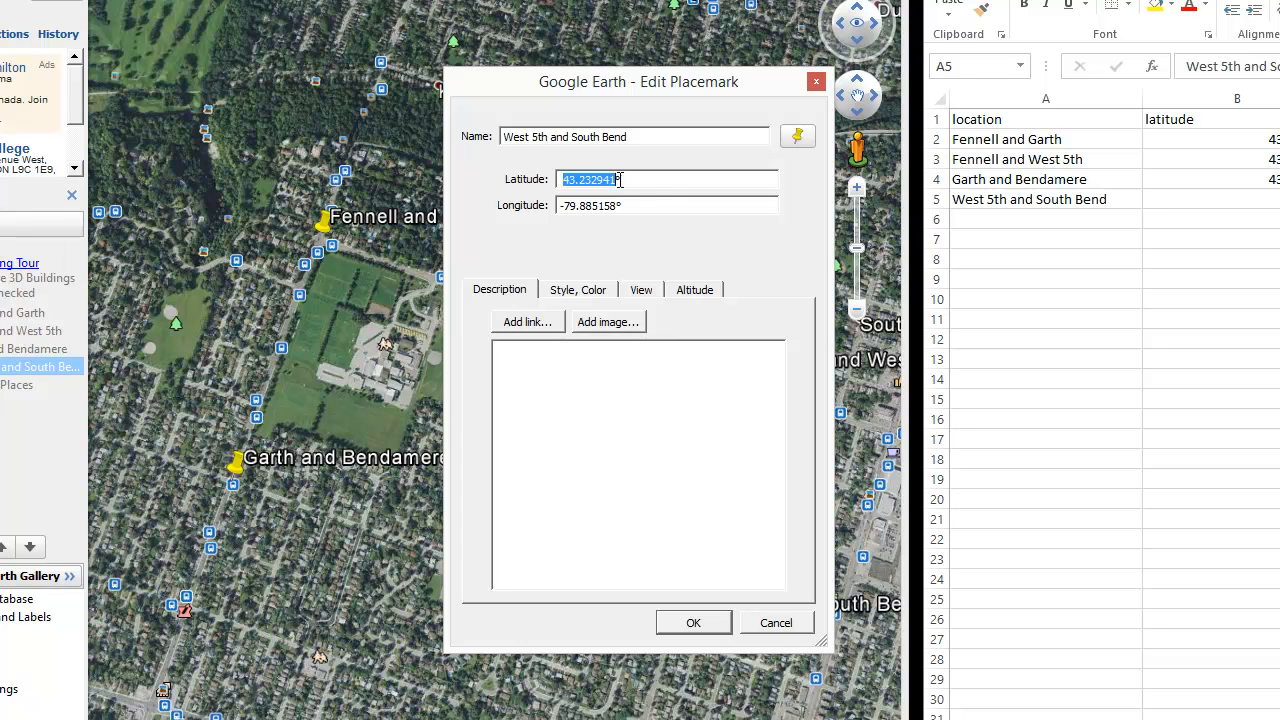
{"action": "left_click", "coordinate": [1272, 204]}
{"action": "left_click", "coordinate": [1272, 204]}
{"action": "key", "text": "ctrl+v"}
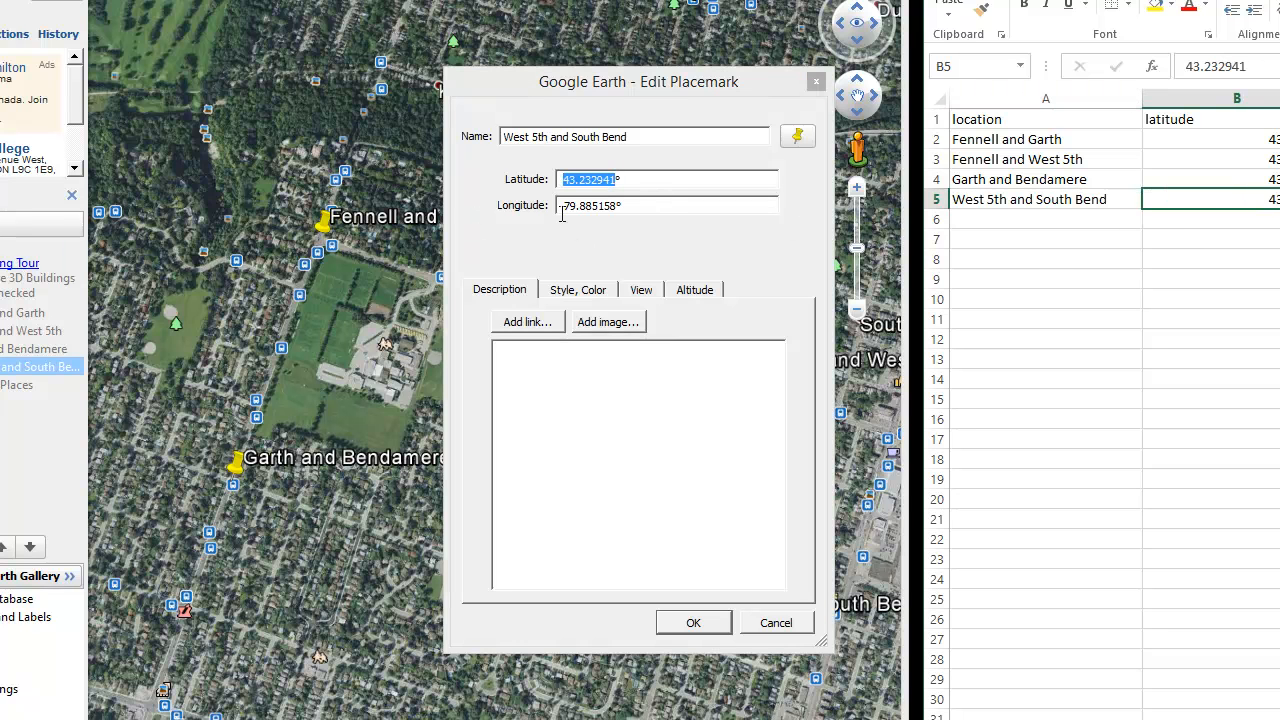
Step: Paste its longitude -79.885158 into C5 and close the Edit Placemark dialog
{"action": "left_click", "coordinate": [562, 207]}
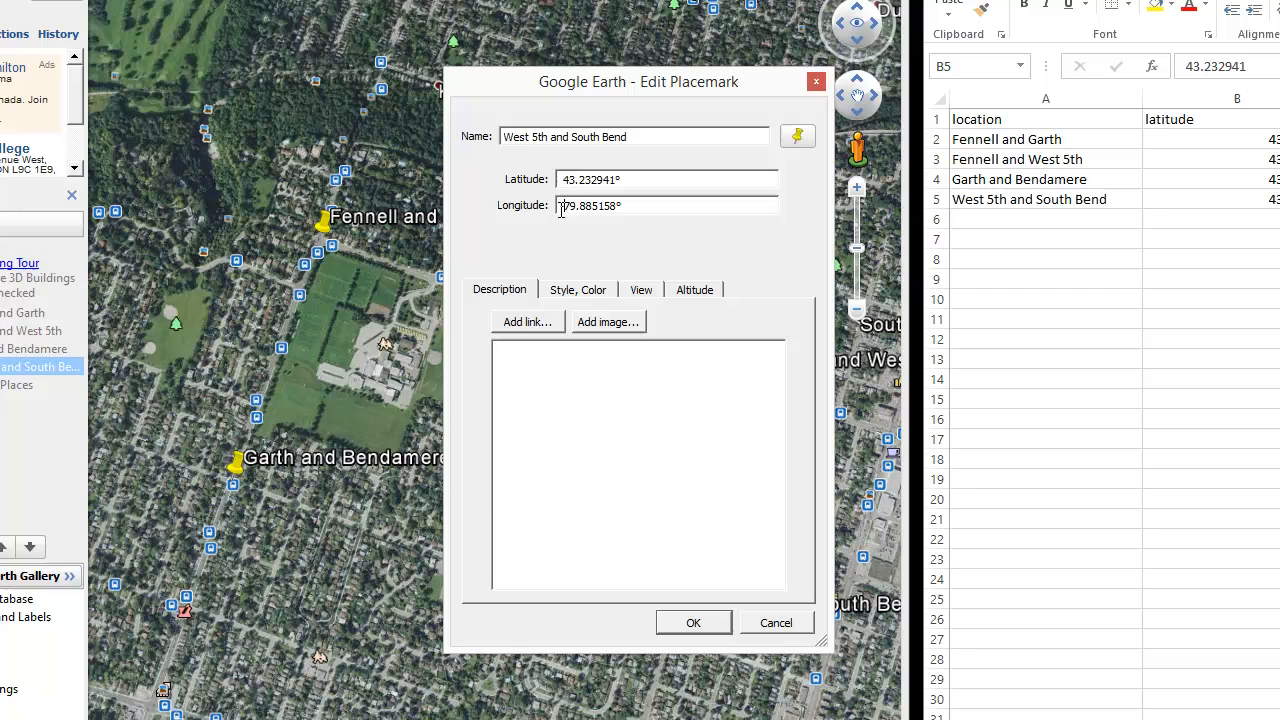
{"action": "left_click", "coordinate": [616, 206], "text": "shift"}
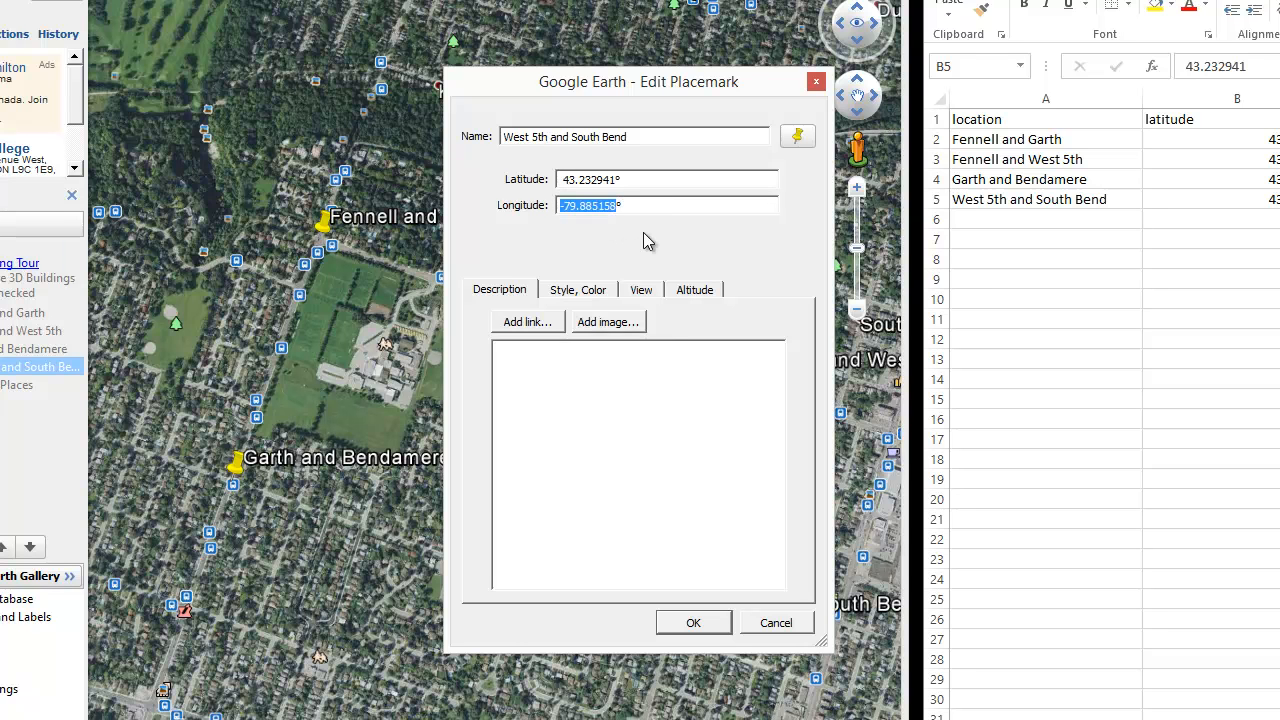
{"action": "left_click", "coordinate": [1279, 200]}
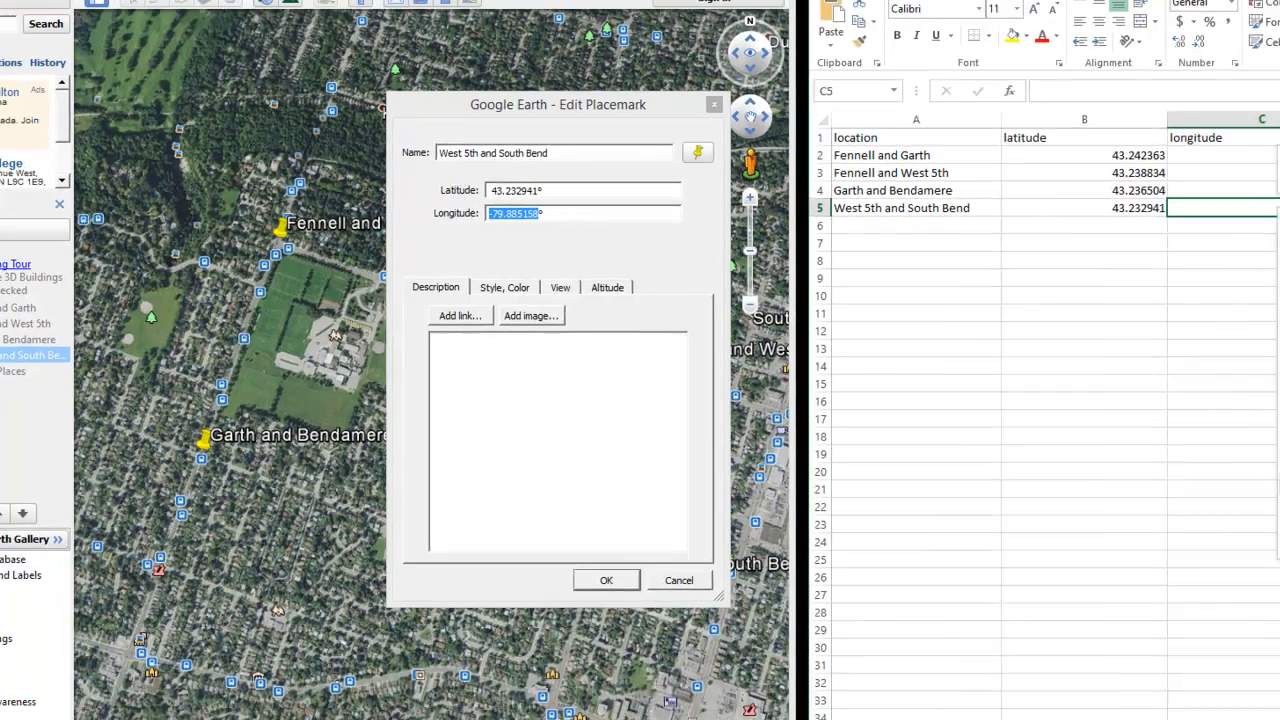
{"action": "right_click", "coordinate": [1005, 221]}
{"action": "left_click", "coordinate": [1004, 220]}
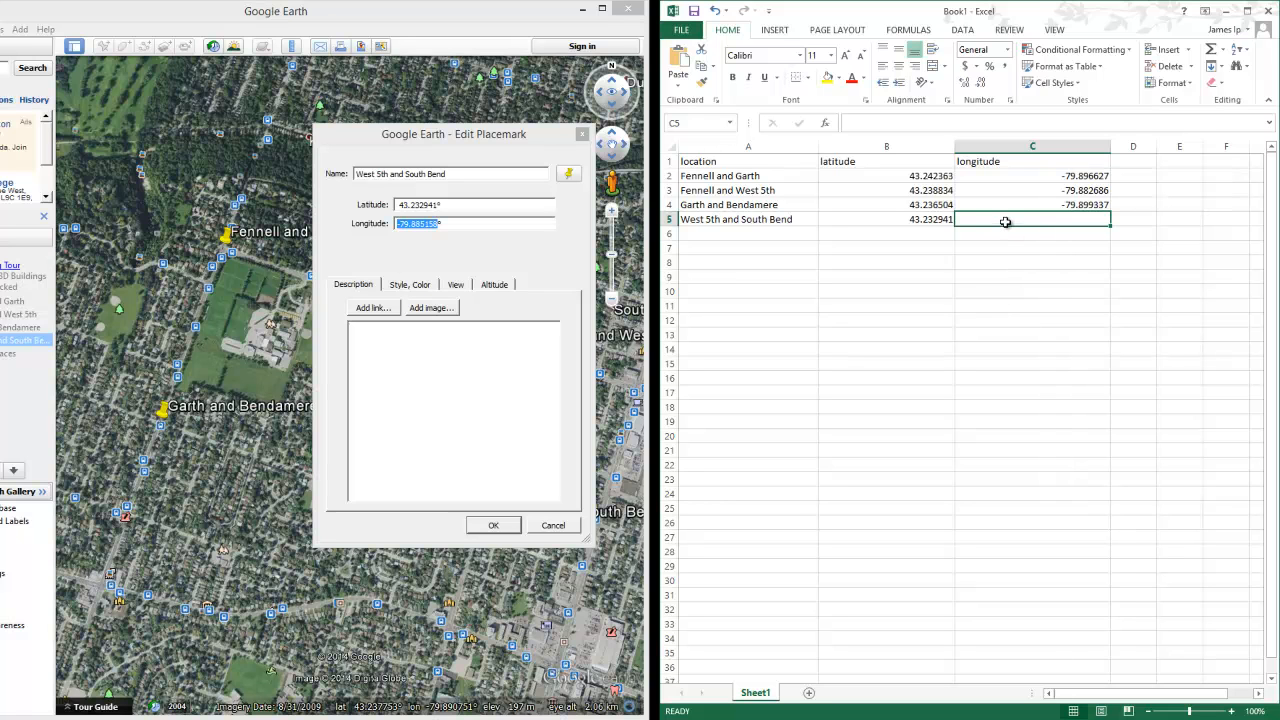
{"action": "key", "text": "ctrl+v"}
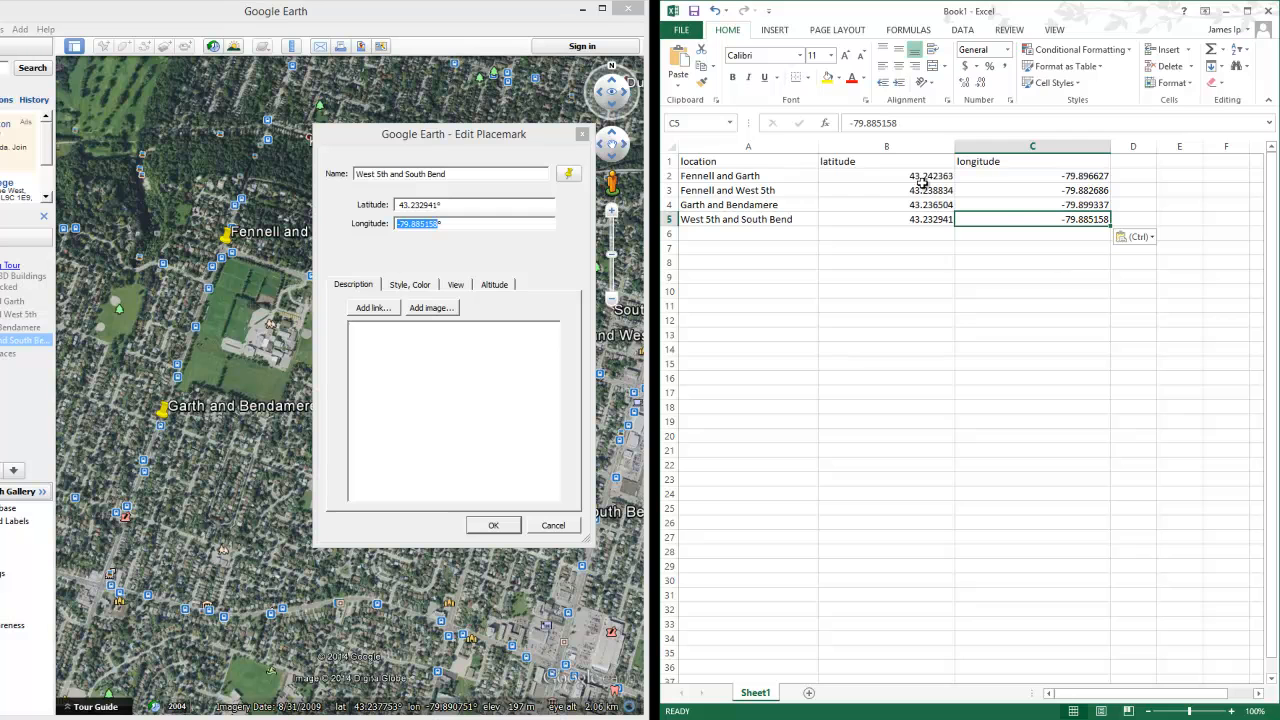
{"action": "left_click", "coordinate": [494, 525]}
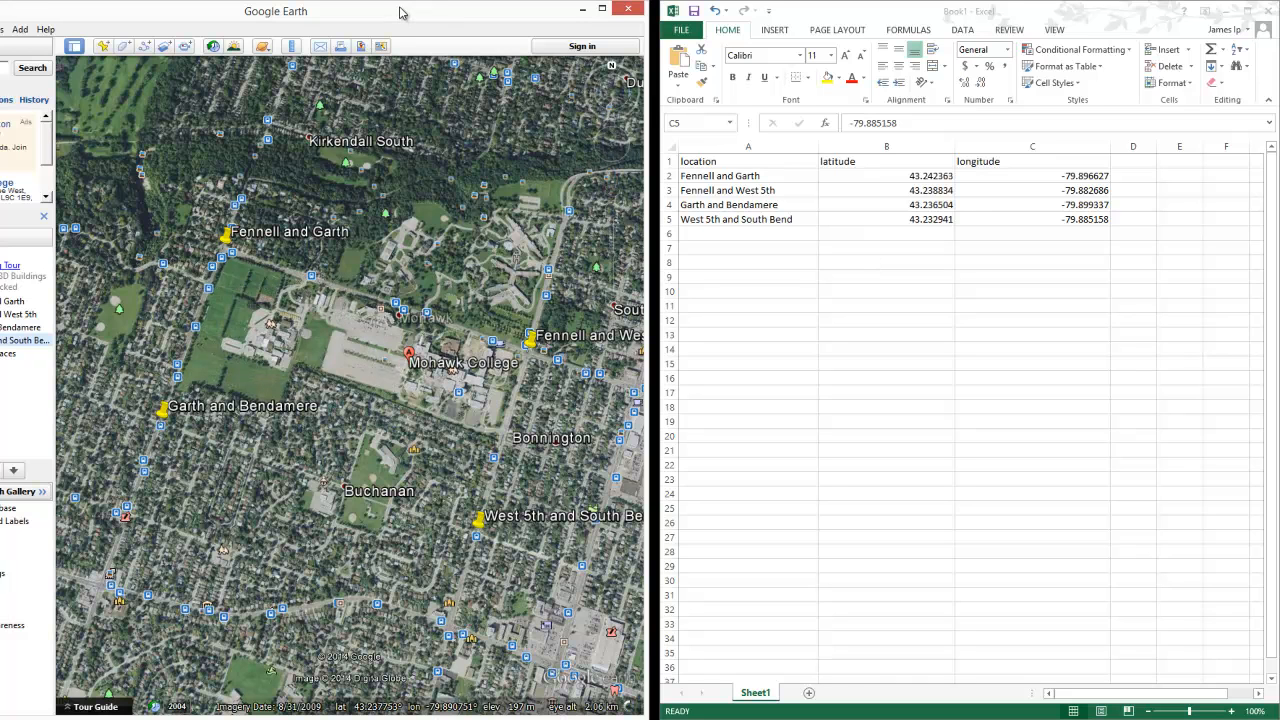
Step: Close Google Earth and save the workbook as 'mohawk coords' in Assignment 4 > Demo > A4b
{"action": "left_click", "coordinate": [628, 12]}
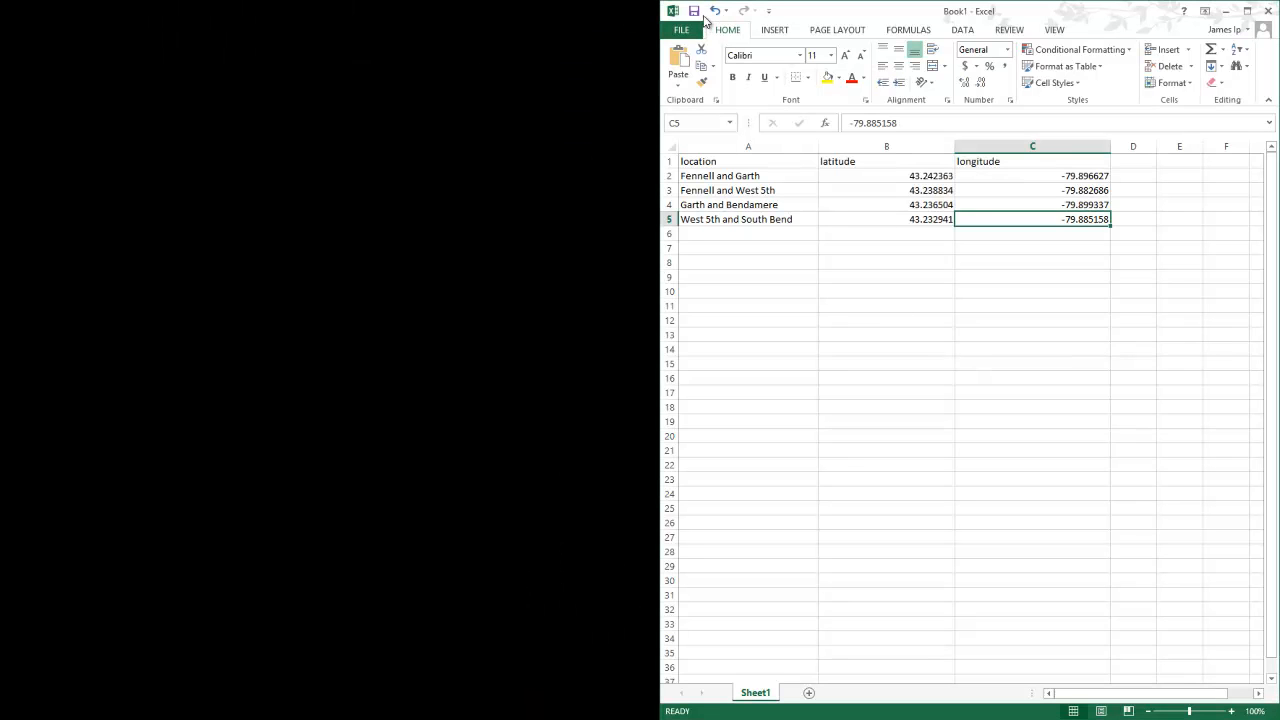
{"action": "left_click", "coordinate": [694, 11]}
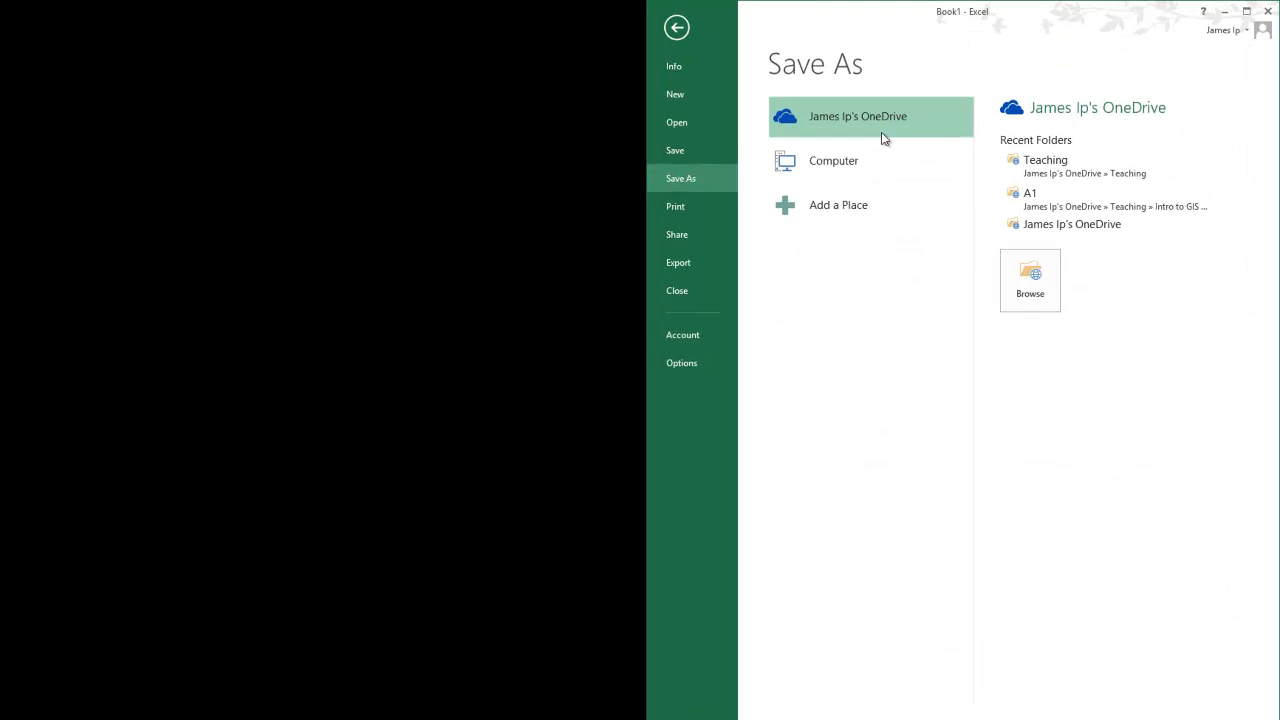
{"action": "left_click", "coordinate": [886, 160]}
{"action": "left_click", "coordinate": [1039, 223]}
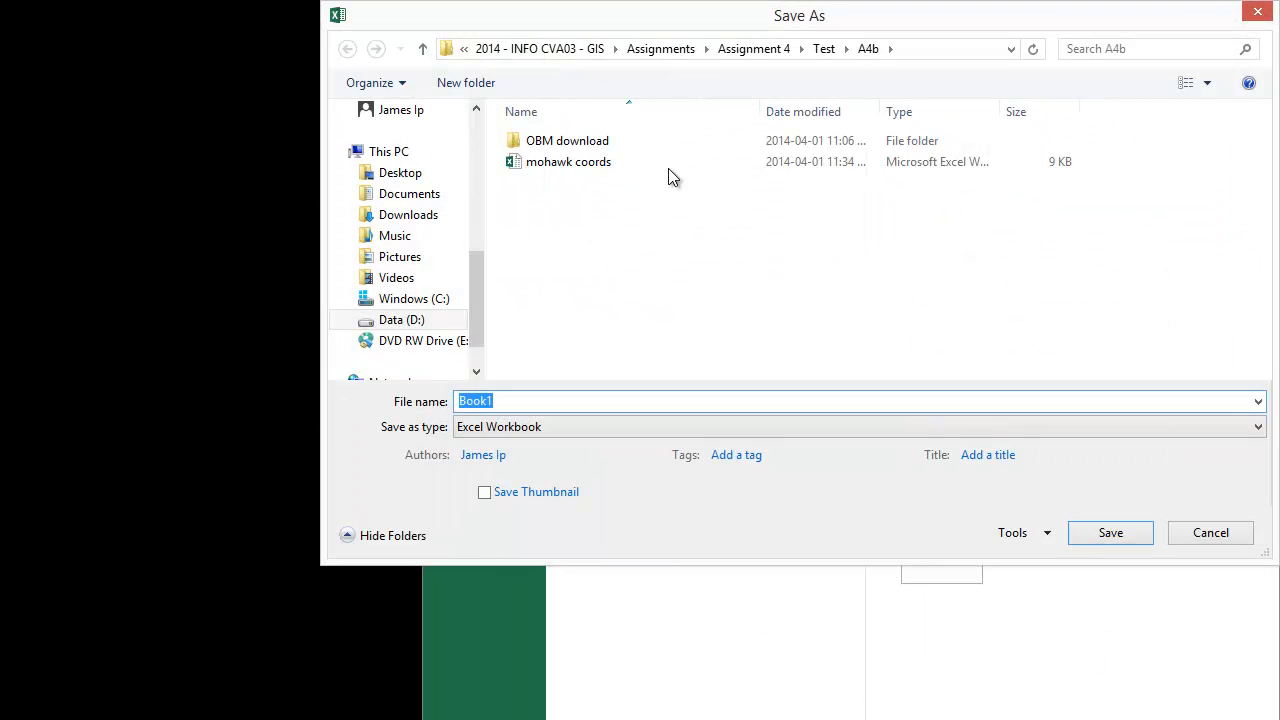
{"action": "left_click", "coordinate": [755, 50]}
{"action": "double_click", "coordinate": [556, 144]}
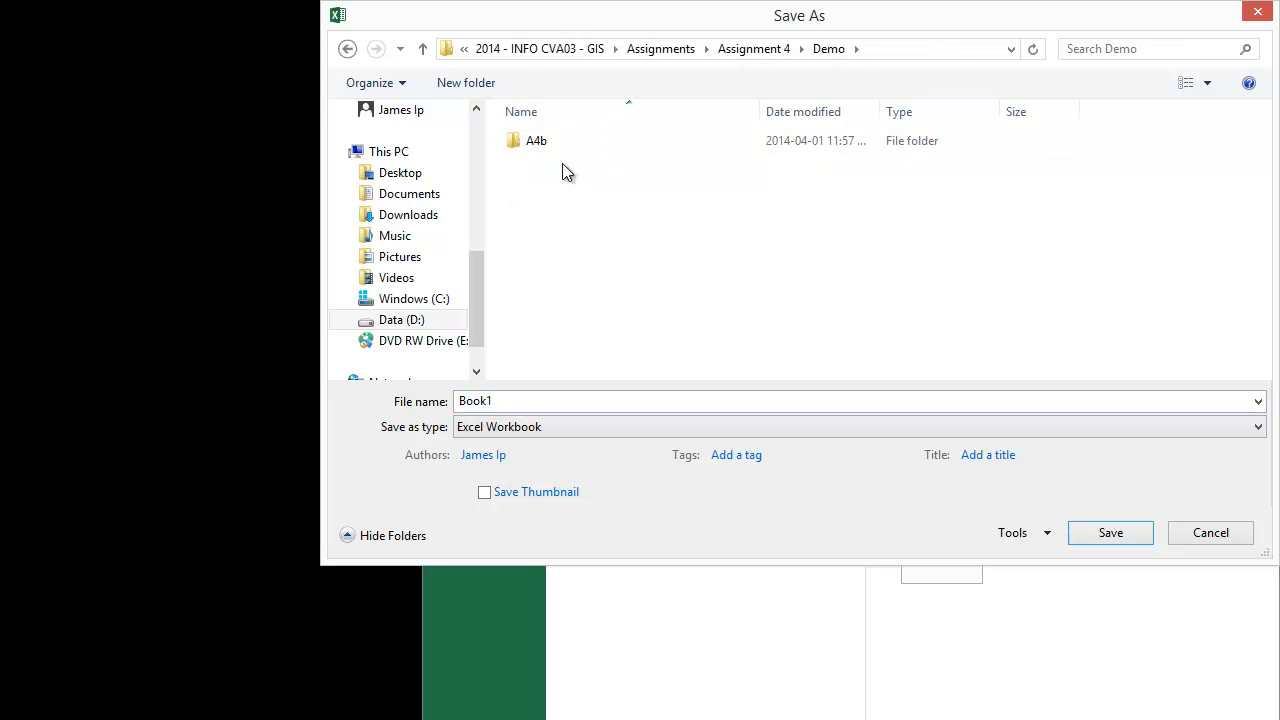
{"action": "double_click", "coordinate": [535, 146]}
{"action": "left_click", "coordinate": [541, 400]}
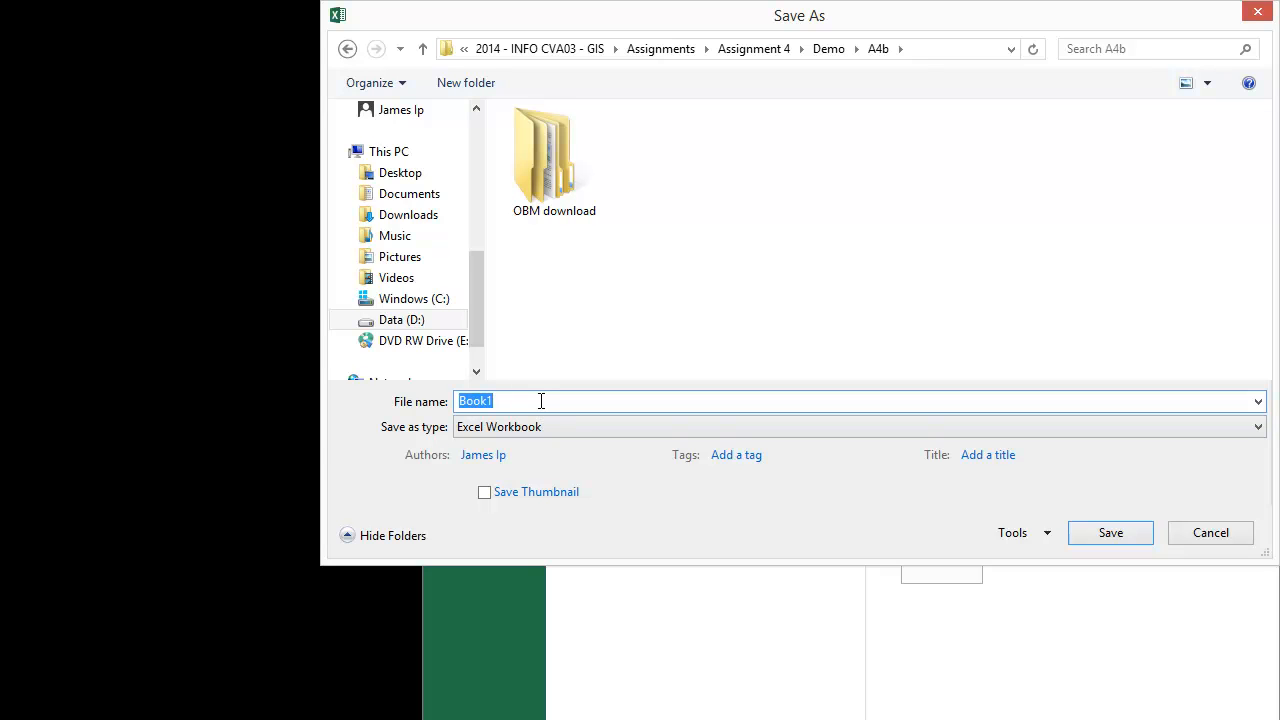
{"action": "type", "text": "mohawk coords"}
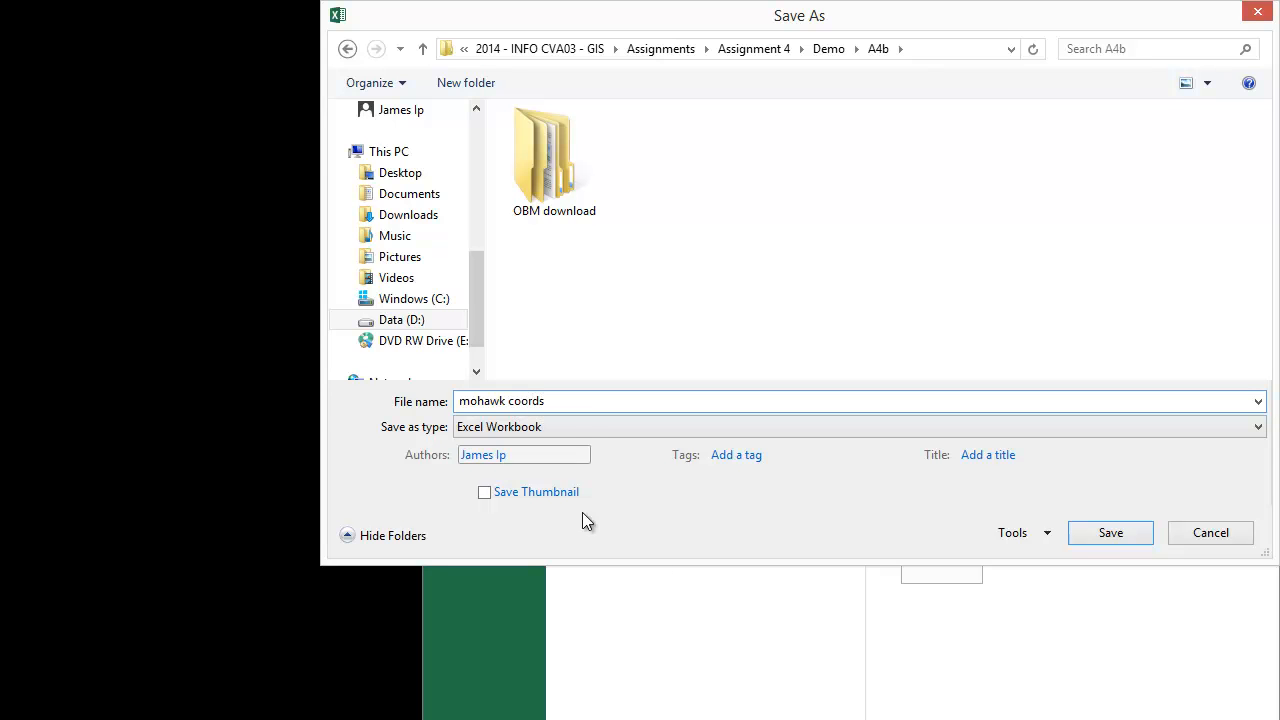
{"action": "left_click", "coordinate": [1110, 532]}
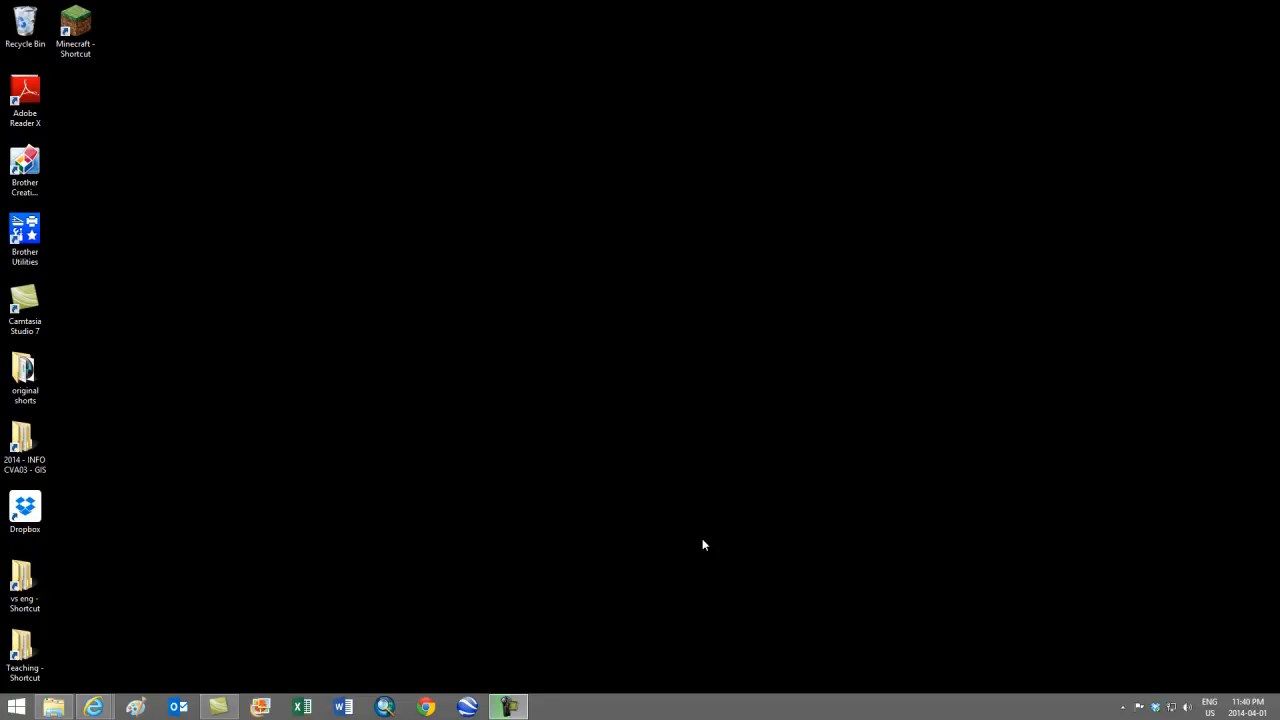
Step: Relaunch Google Earth, dismiss the start-up tip and search for Mohawk College
{"action": "left_click", "coordinate": [468, 707]}
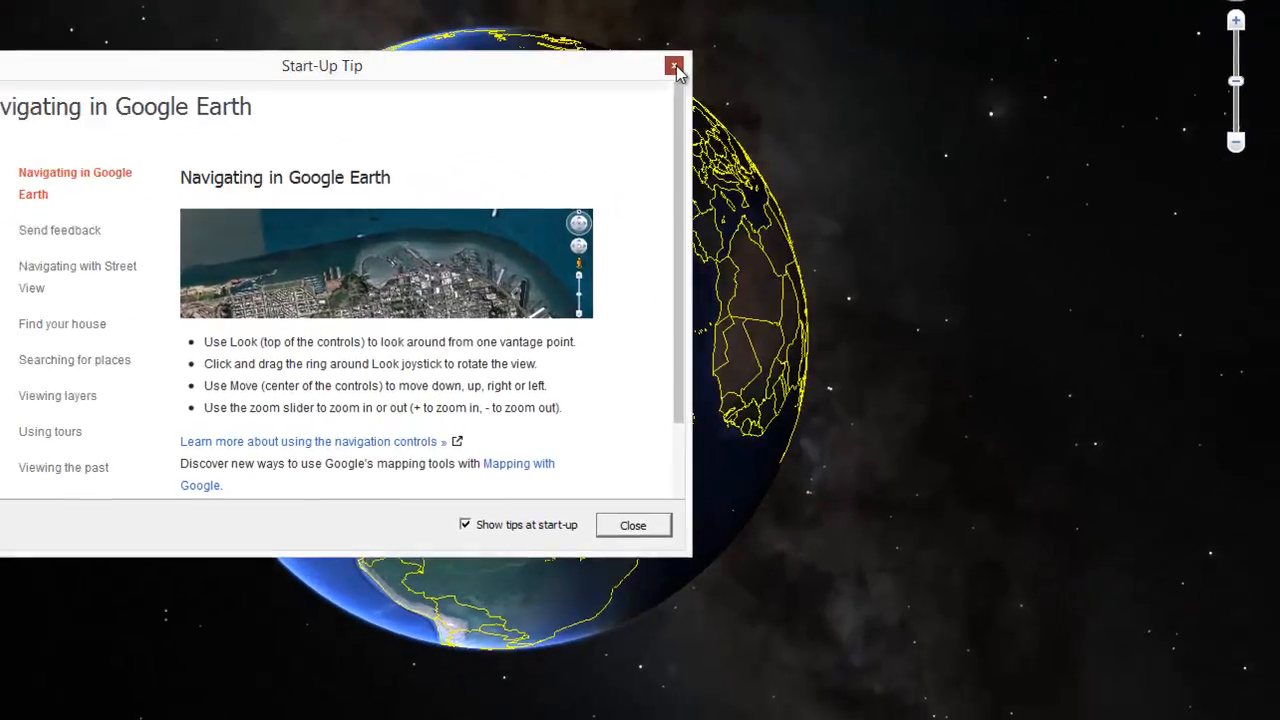
{"action": "left_click", "coordinate": [874, 187]}
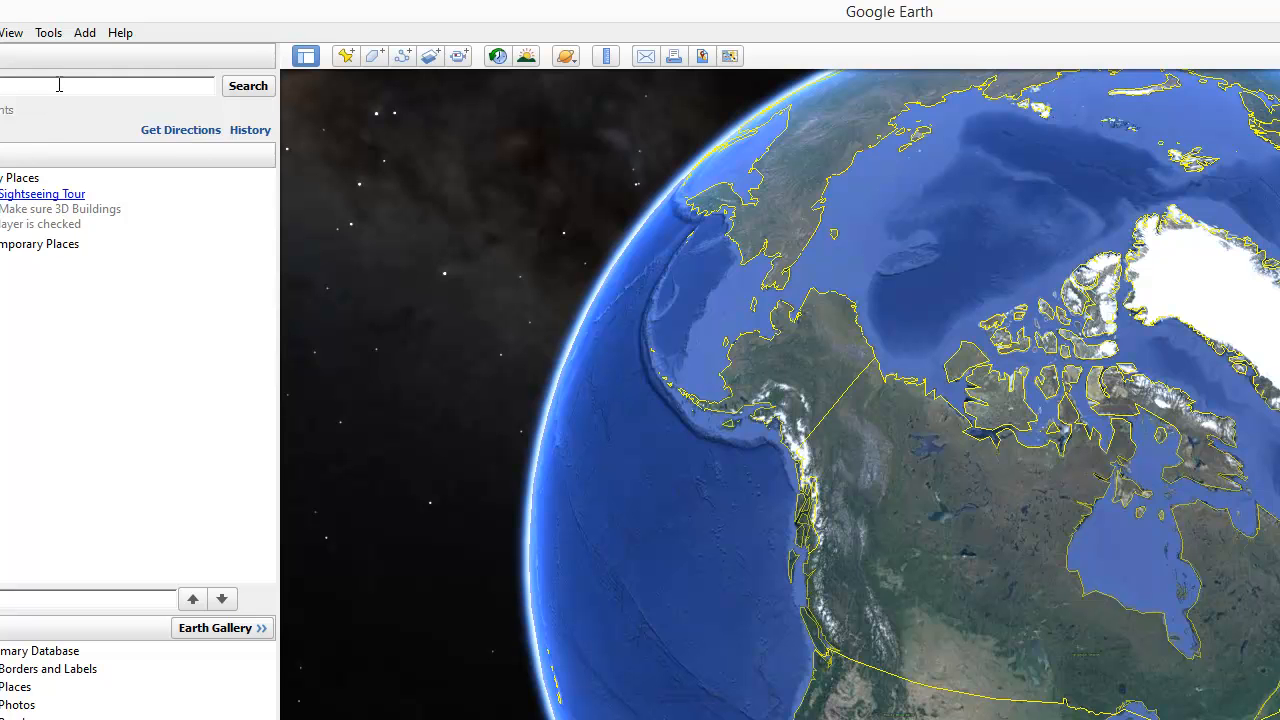
{"action": "left_click", "coordinate": [59, 85]}
{"action": "type", "text": "awk colle"}
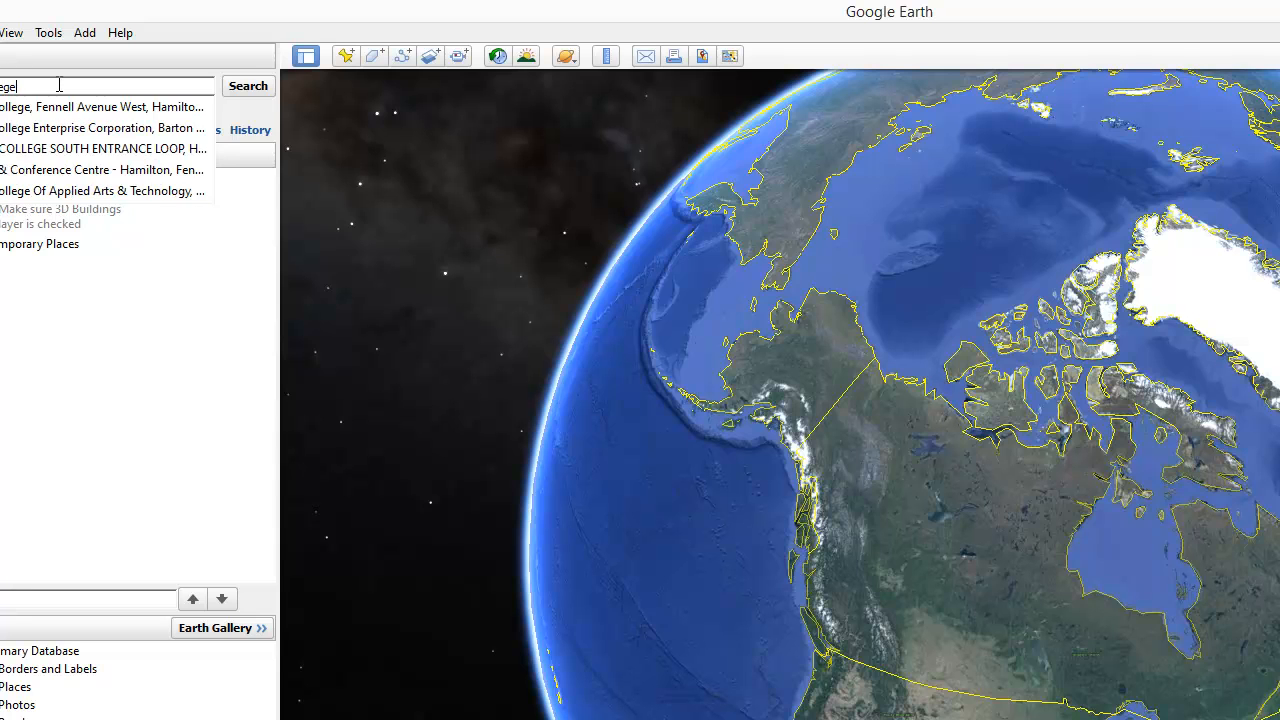
{"action": "key", "text": "Return"}
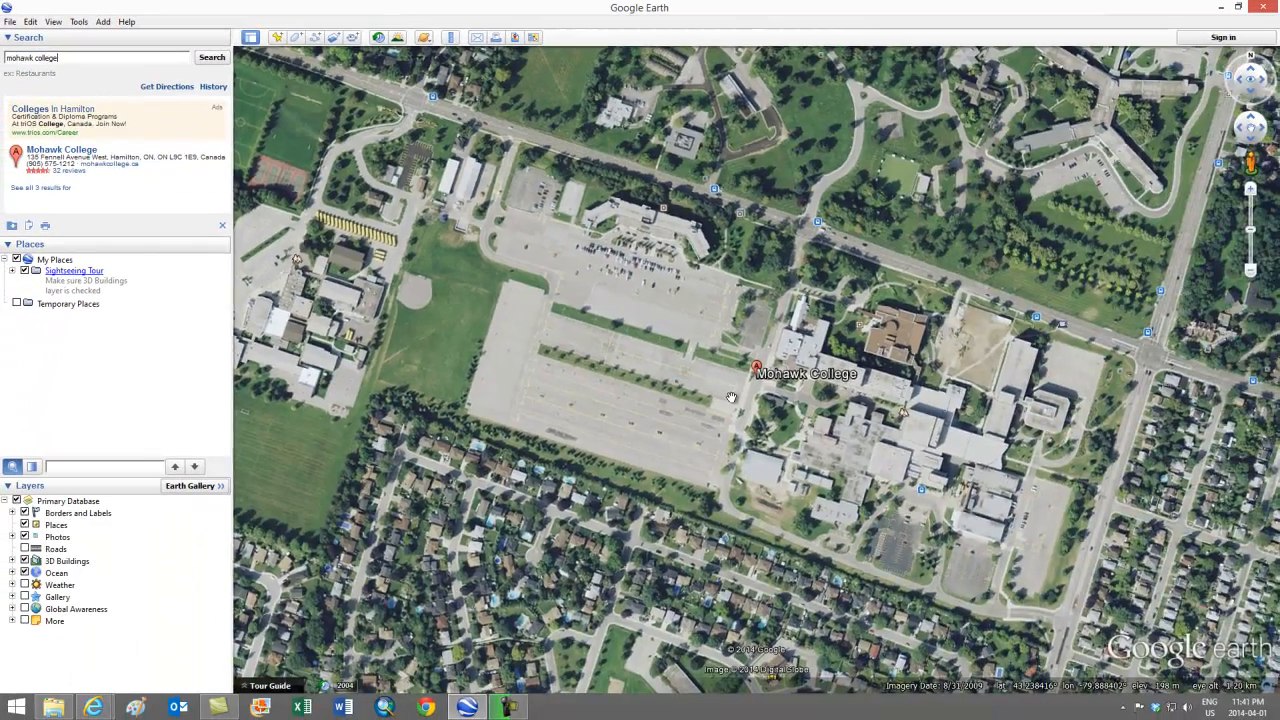
Step: Pan and zoom in on the Fennell and Garth intersection beside the sports fields
{"action": "scroll", "coordinate": [731, 398], "scroll_direction": "down", "scroll_amount": 5}
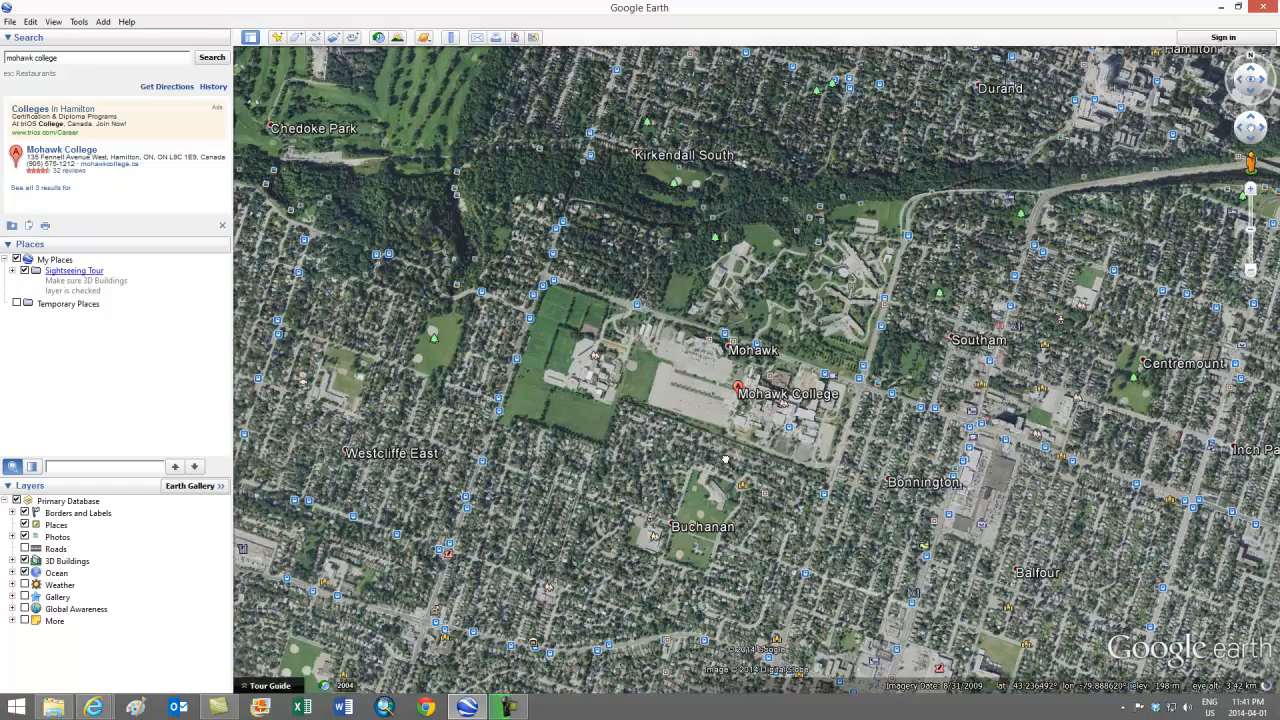
{"action": "left_click_drag", "start_coordinate": [726, 459], "coordinate": [714, 357]}
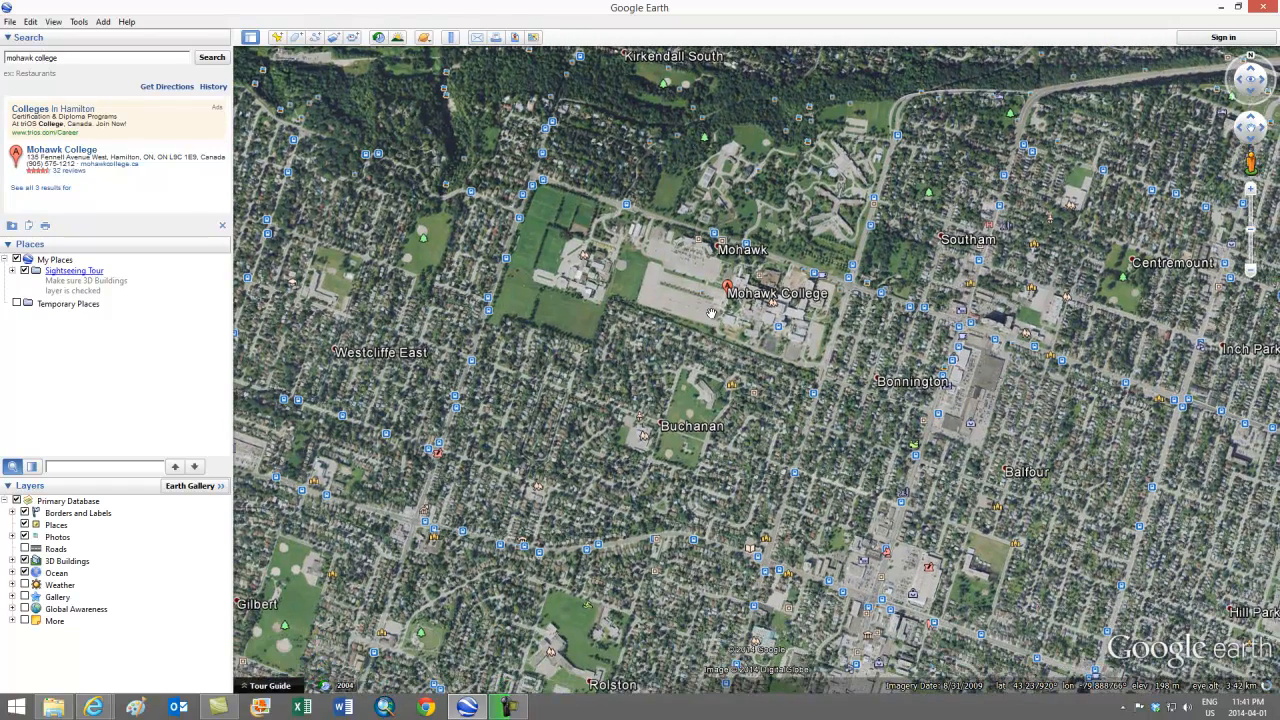
{"action": "scroll", "coordinate": [708, 305], "scroll_direction": "down", "scroll_amount": 2}
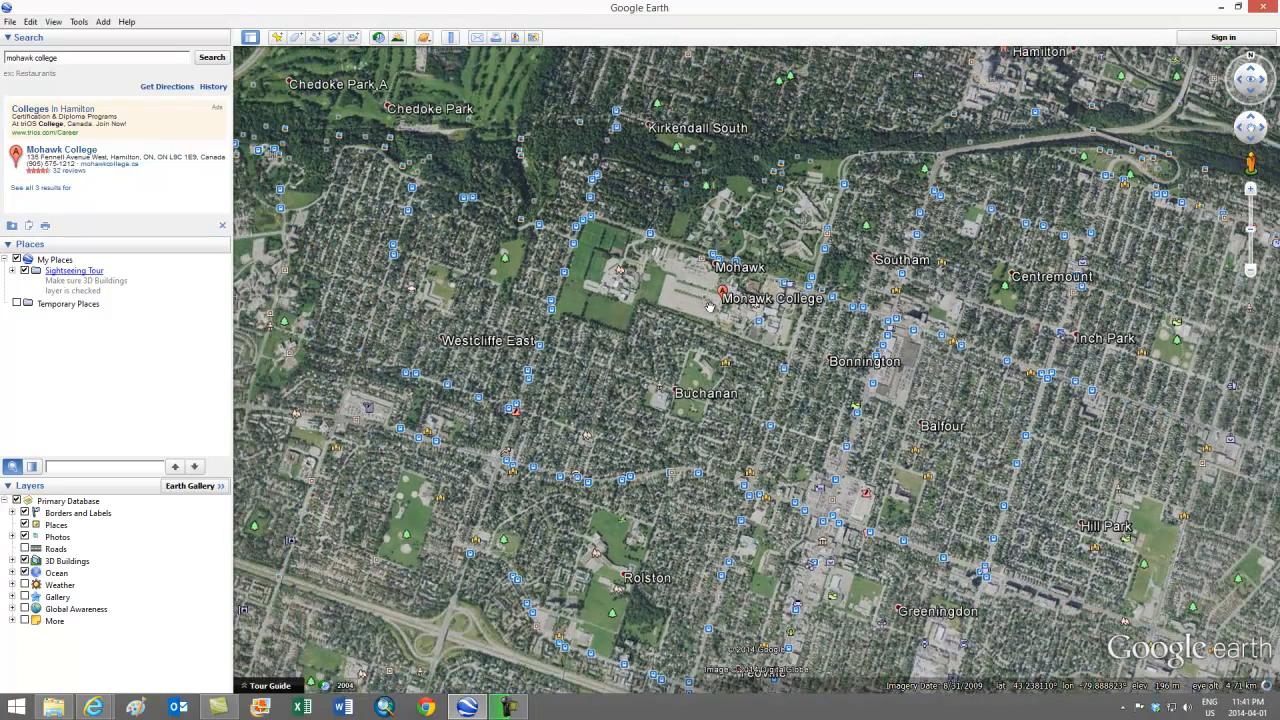
{"action": "scroll", "coordinate": [708, 305], "scroll_direction": "up", "scroll_amount": 2}
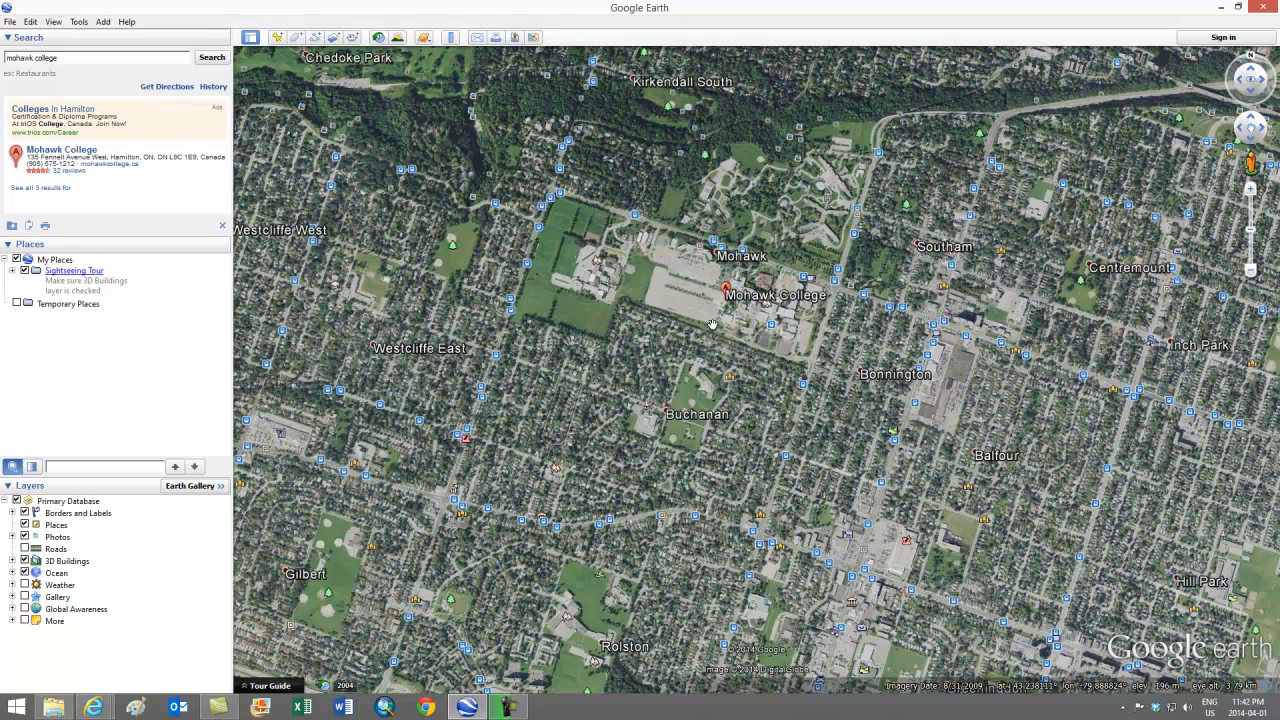
{"action": "scroll", "coordinate": [692, 283], "scroll_direction": "up", "scroll_amount": 2}
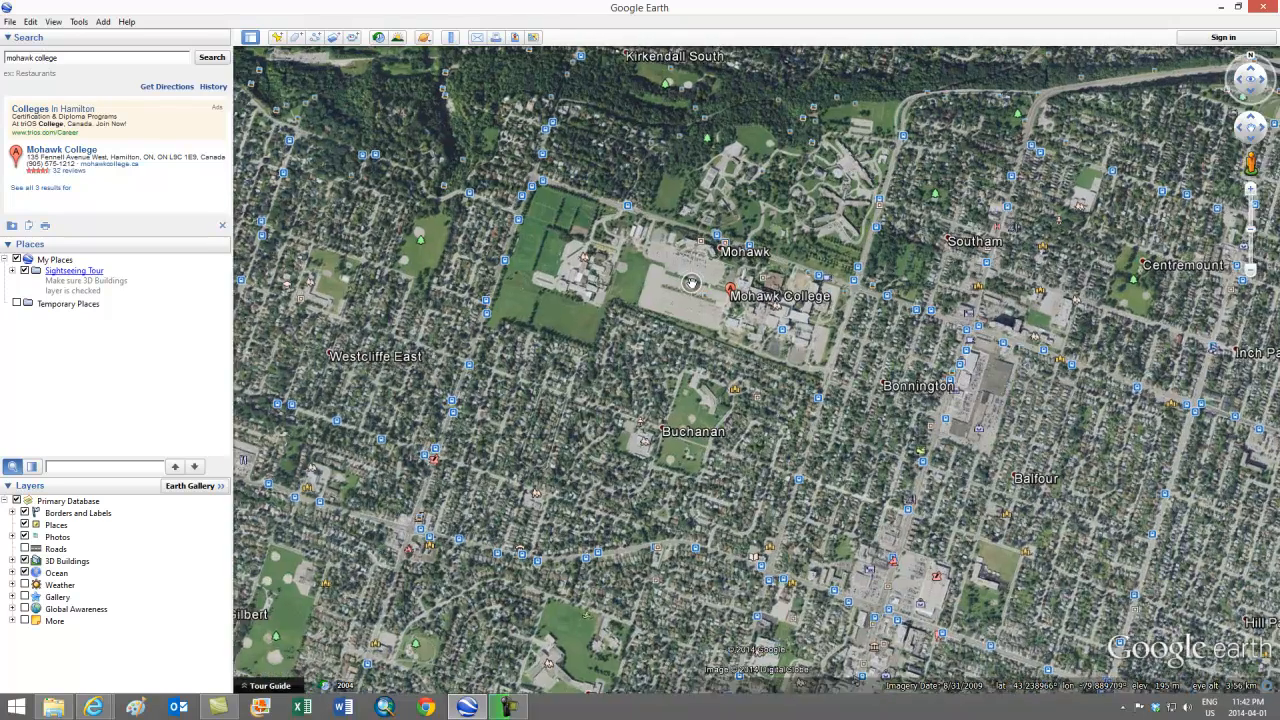
{"action": "scroll", "coordinate": [692, 283], "scroll_direction": "up", "scroll_amount": 2}
{"action": "left_click_drag", "start_coordinate": [680, 320], "coordinate": [765, 331]}
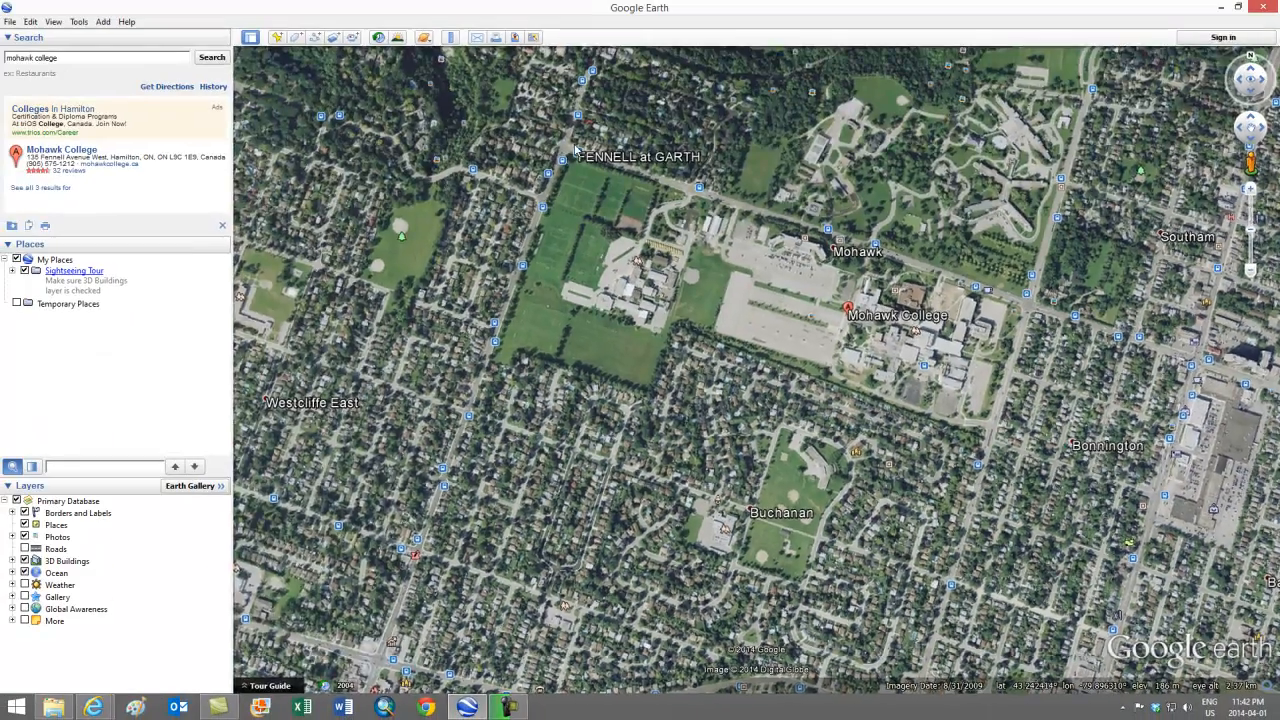
{"action": "scroll", "coordinate": [561, 144], "scroll_direction": "up", "scroll_amount": 3}
{"action": "scroll", "coordinate": [561, 144], "scroll_direction": "up", "scroll_amount": 3}
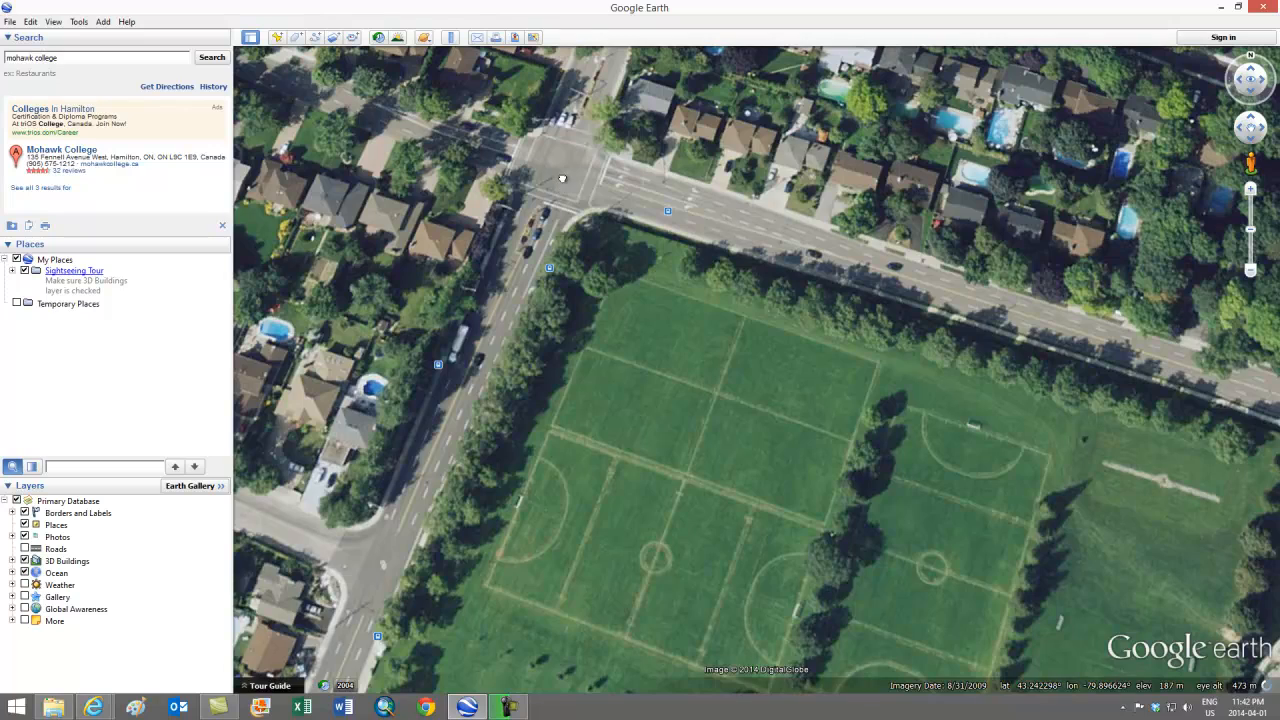
{"action": "left_click_drag", "start_coordinate": [562, 178], "coordinate": [720, 375]}
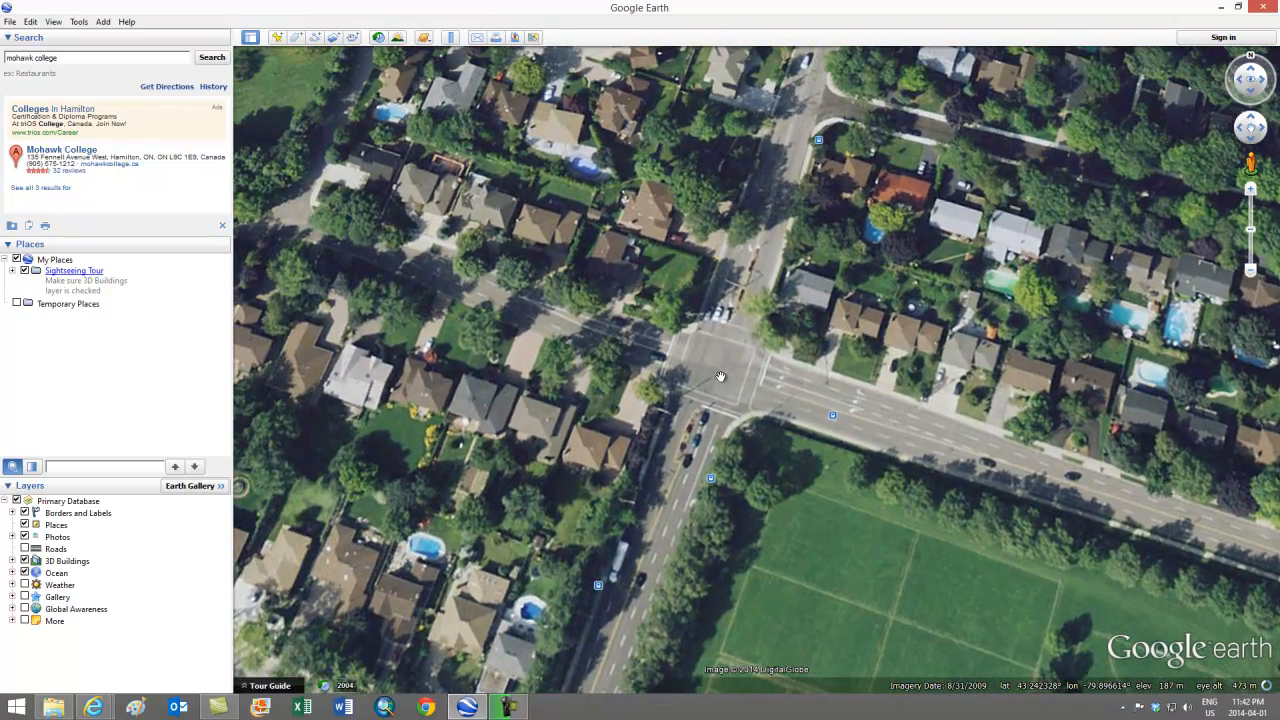
{"action": "scroll", "coordinate": [720, 375], "scroll_direction": "up", "scroll_amount": 1}
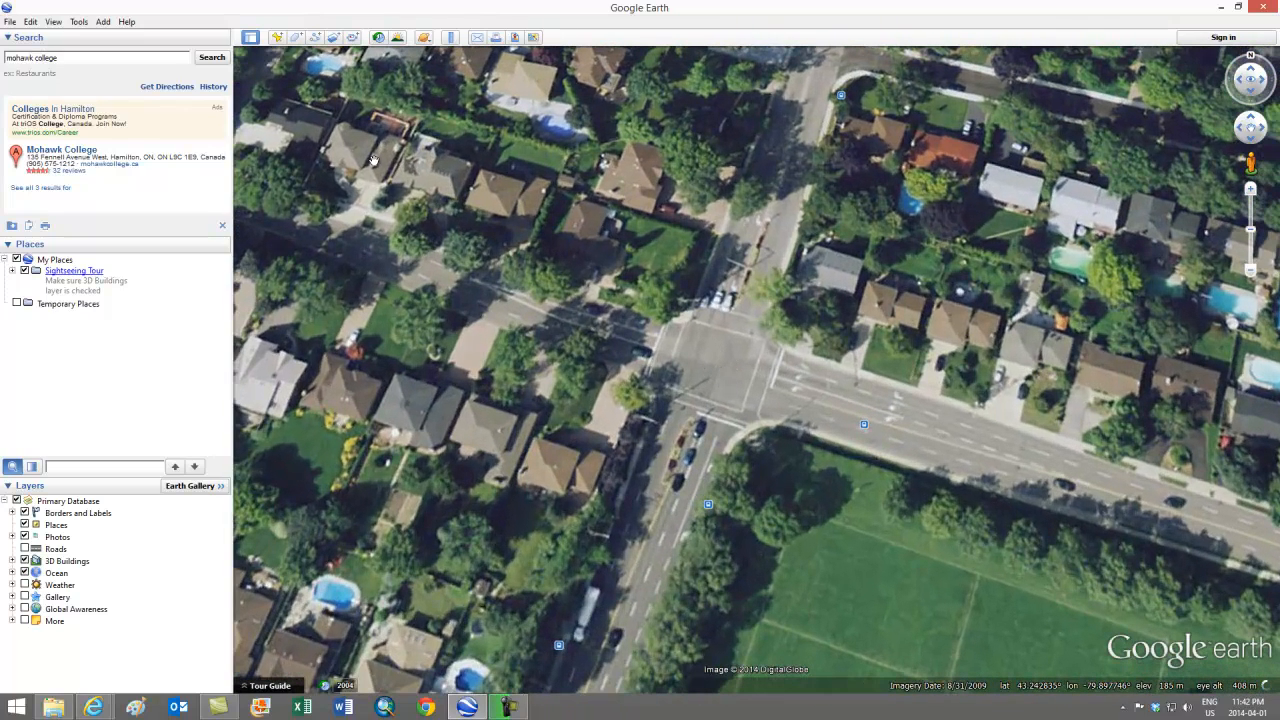
Step: Add a placemark on the intersection and save it as Fennell and Garth
{"action": "left_click", "coordinate": [278, 38]}
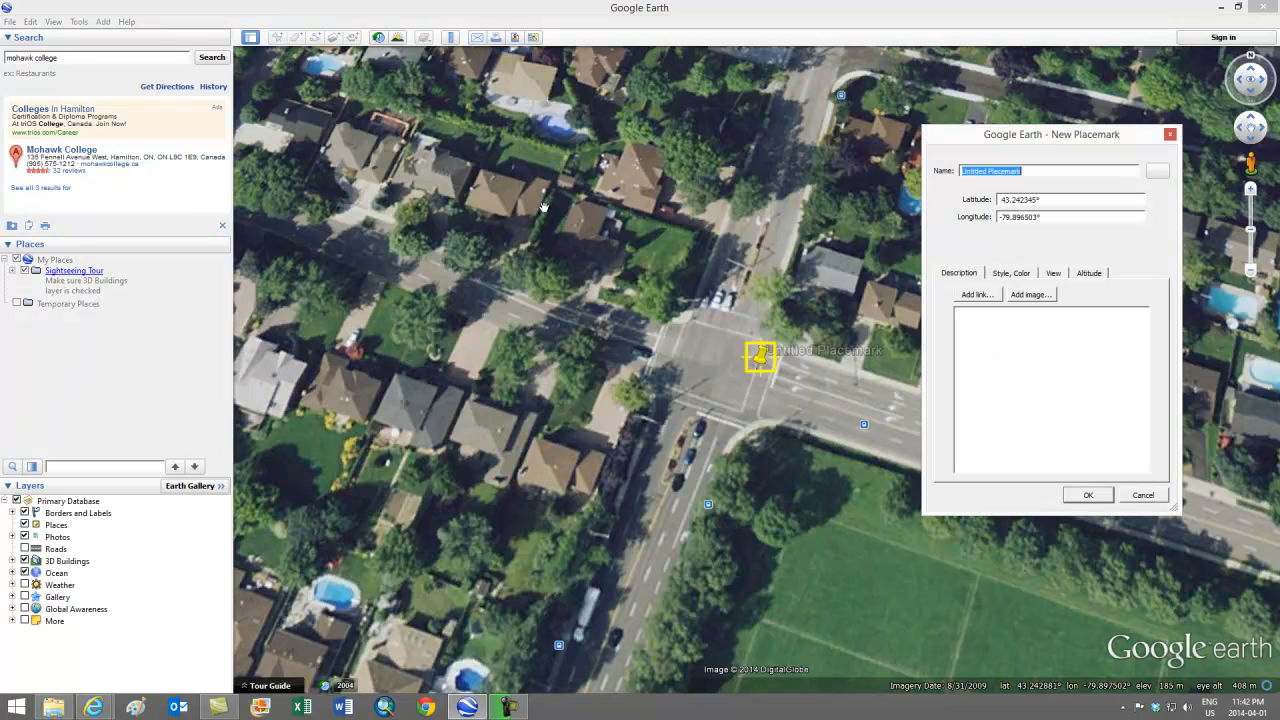
{"action": "left_click_drag", "start_coordinate": [763, 368], "coordinate": [719, 368]}
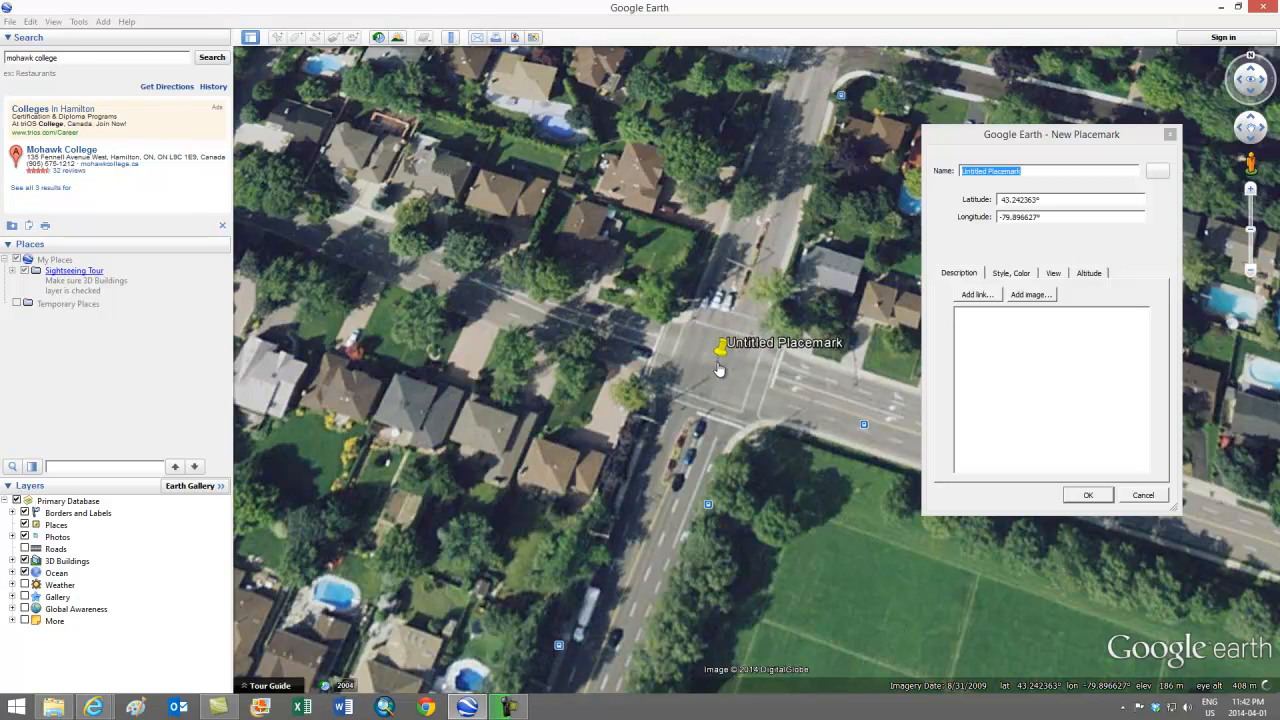
{"action": "left_click", "coordinate": [1038, 173]}
{"action": "left_click_drag", "start_coordinate": [1038, 174], "coordinate": [891, 174]}
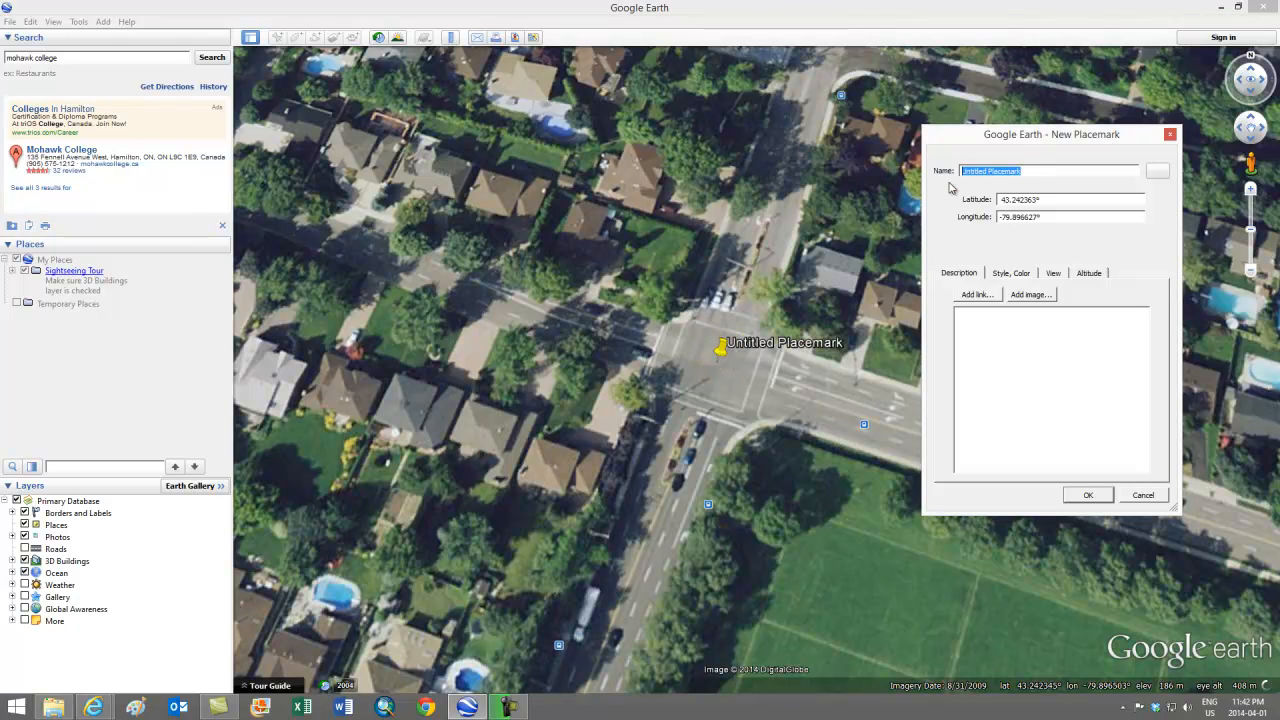
{"action": "type", "text": "Fennell and Garth"}
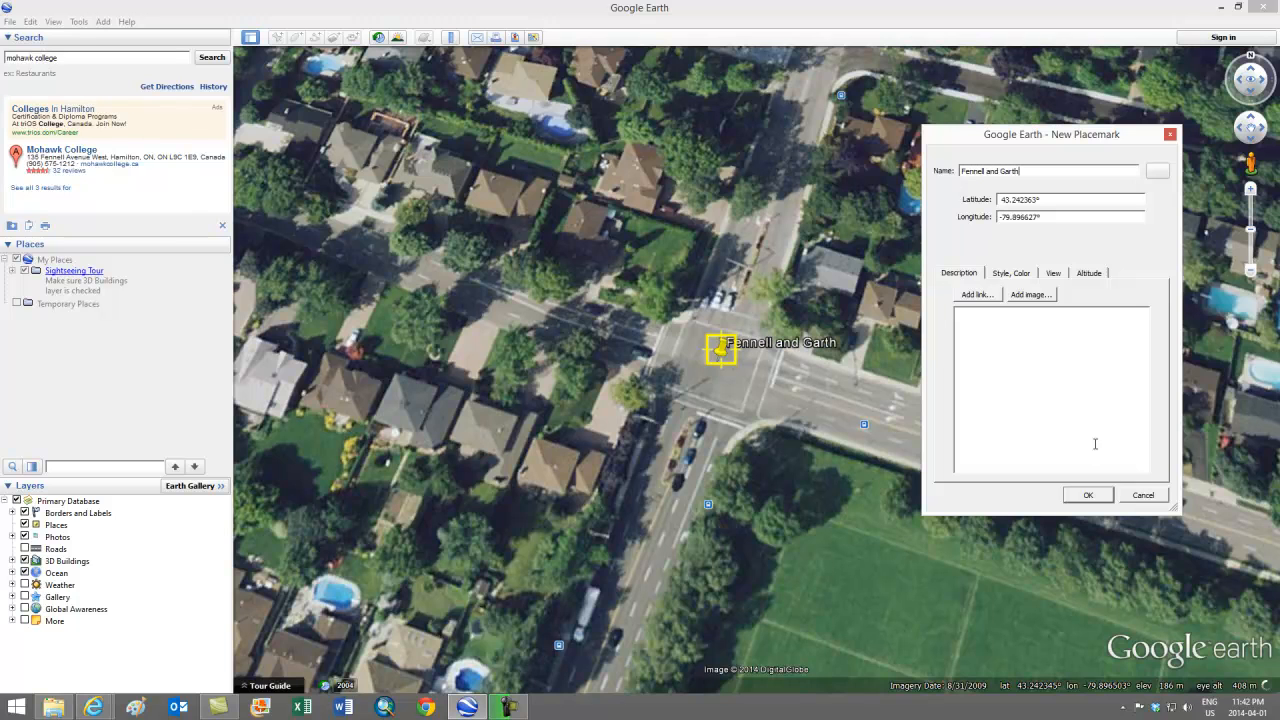
{"action": "left_click", "coordinate": [1088, 495]}
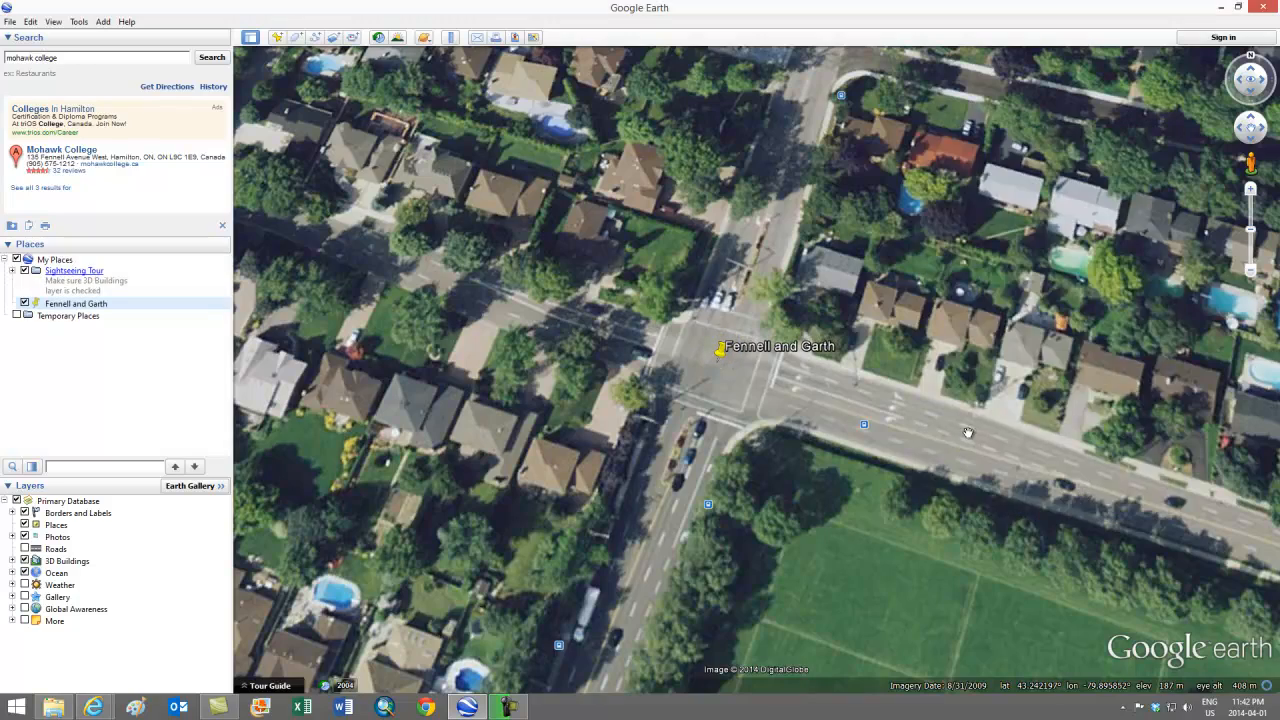
Step: Zoom out, pan east past Mohawk College, and zoom in on the Fennell and West 5th intersection
{"action": "scroll", "coordinate": [908, 415], "scroll_direction": "down", "scroll_amount": 3}
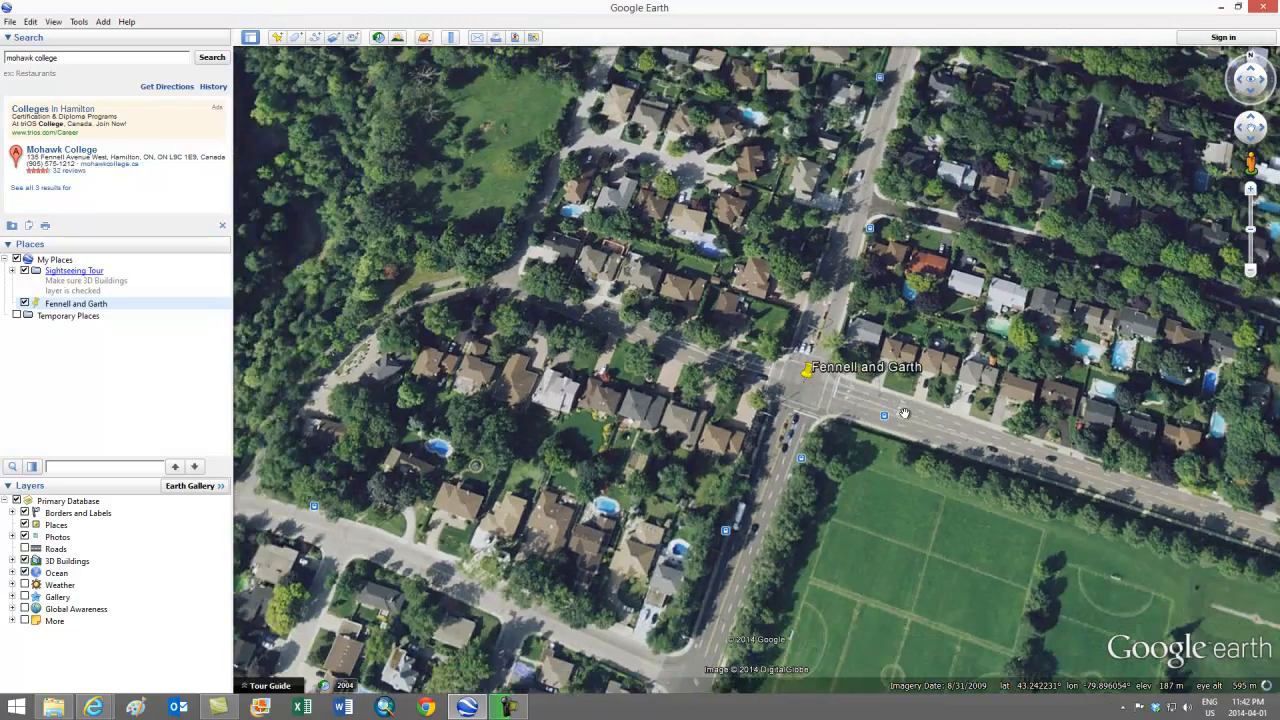
{"action": "scroll", "coordinate": [904, 413], "scroll_direction": "down", "scroll_amount": 3}
{"action": "scroll", "coordinate": [1109, 524], "scroll_direction": "down", "scroll_amount": 1}
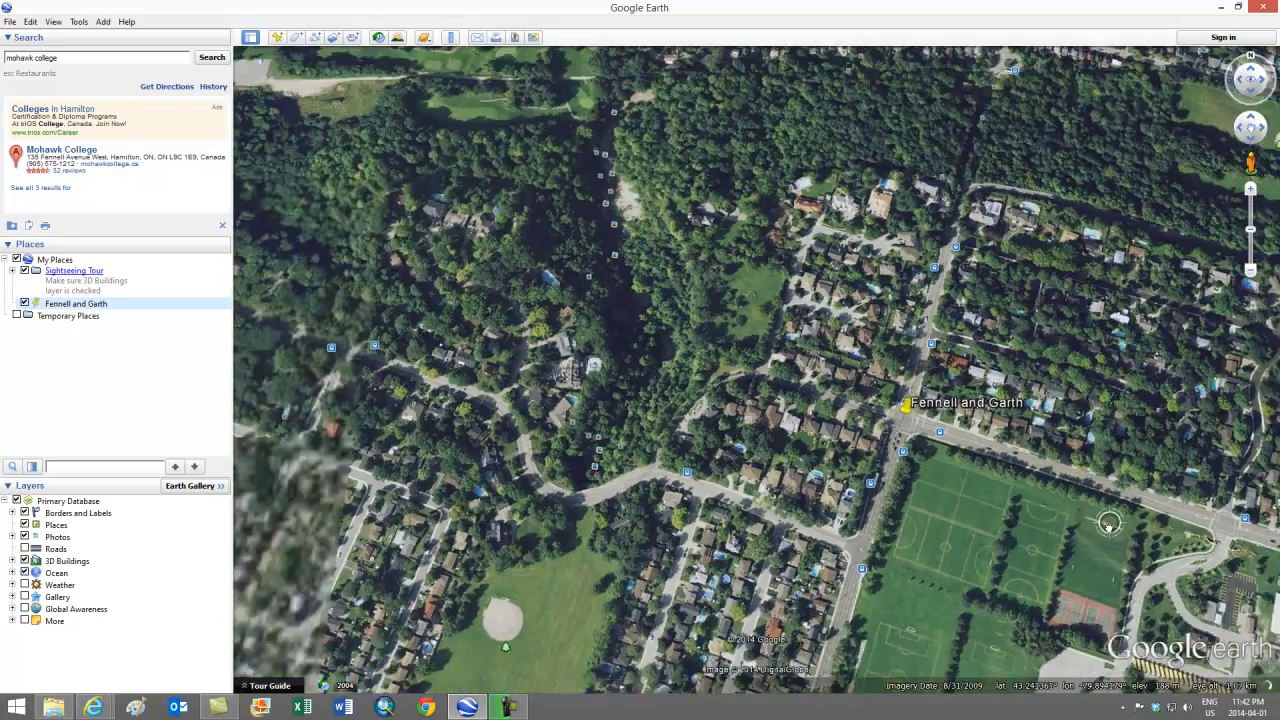
{"action": "left_click_drag", "start_coordinate": [1109, 524], "coordinate": [462, 331]}
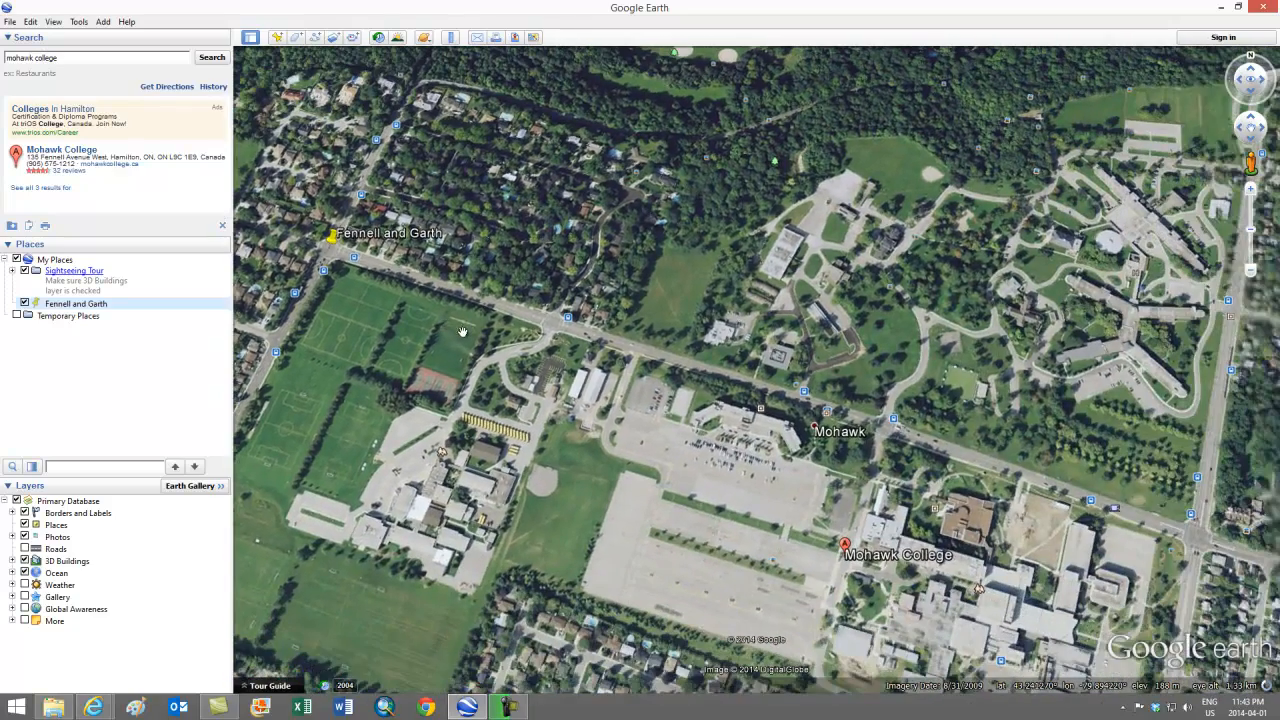
{"action": "left_click_drag", "start_coordinate": [1041, 540], "coordinate": [645, 444]}
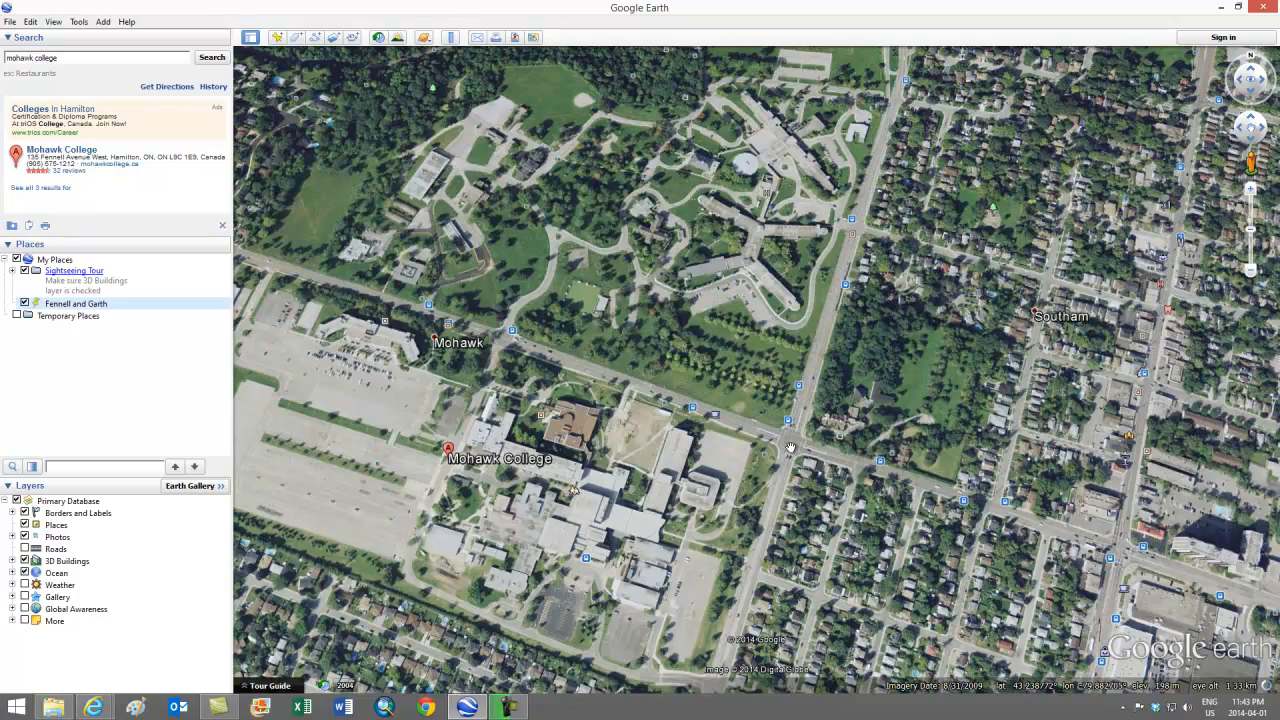
{"action": "scroll", "coordinate": [791, 447], "scroll_direction": "up", "scroll_amount": 3}
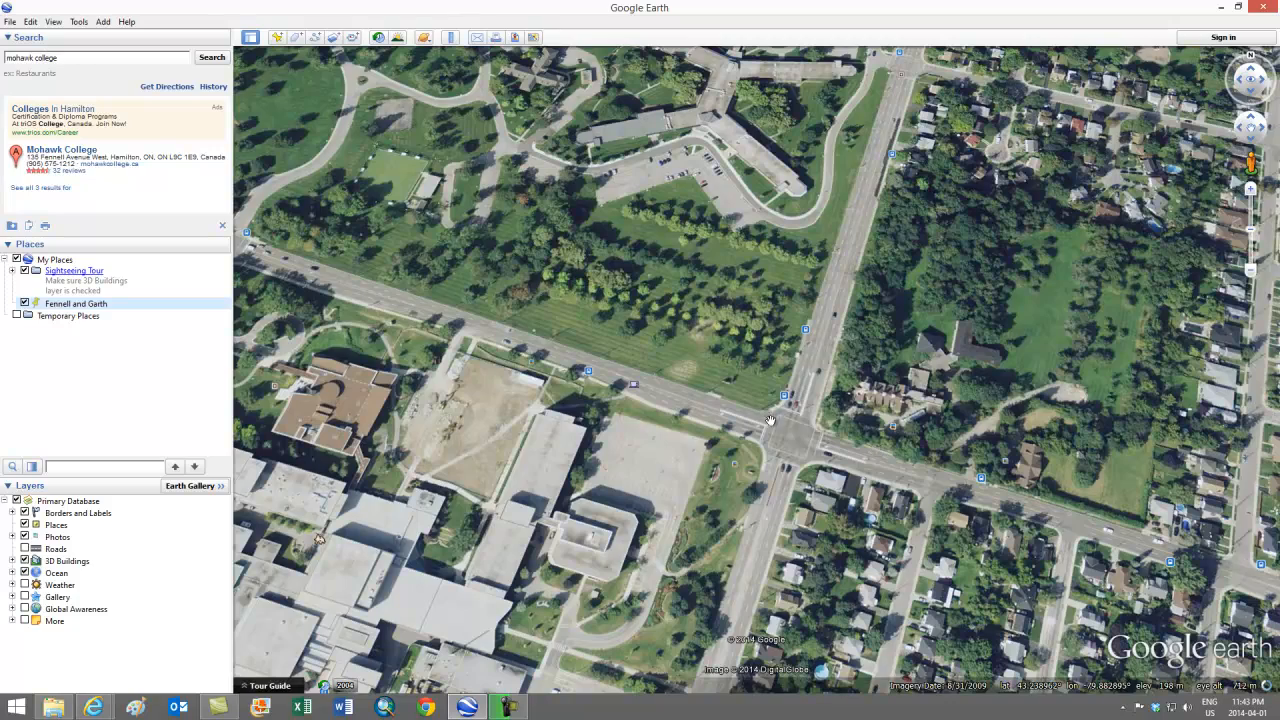
{"action": "scroll", "coordinate": [798, 440], "scroll_direction": "up", "scroll_amount": 2}
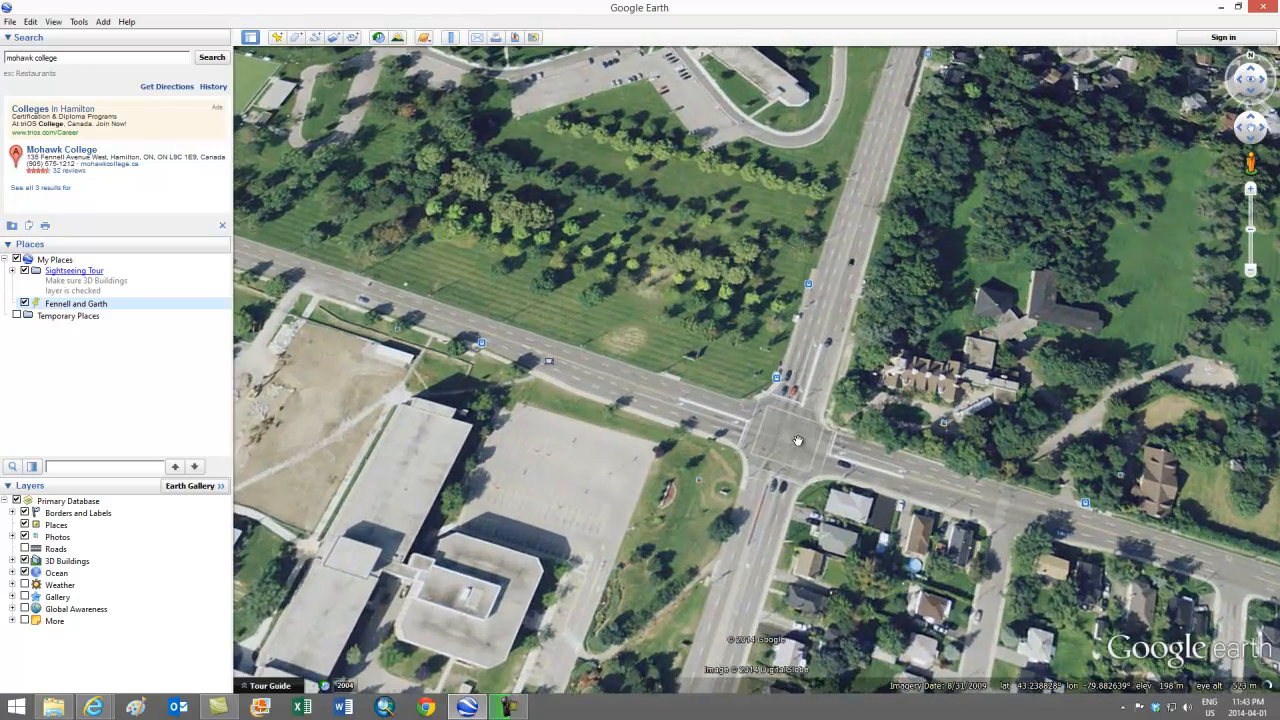
{"action": "left_click_drag", "start_coordinate": [806, 464], "coordinate": [748, 424]}
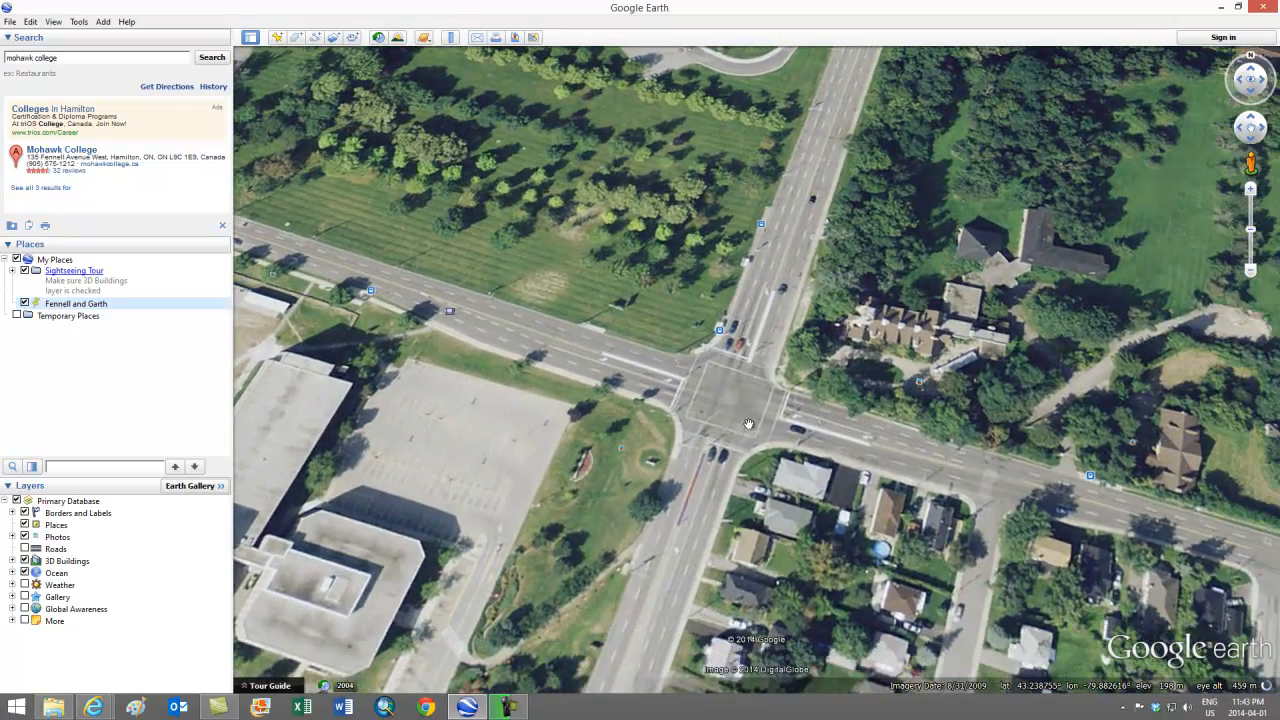
Step: Drop a new pin on the intersection east of campus and name it 'Fennell and West 5th'
{"action": "left_click", "coordinate": [277, 37]}
{"action": "left_click_drag", "start_coordinate": [766, 374], "coordinate": [731, 408]}
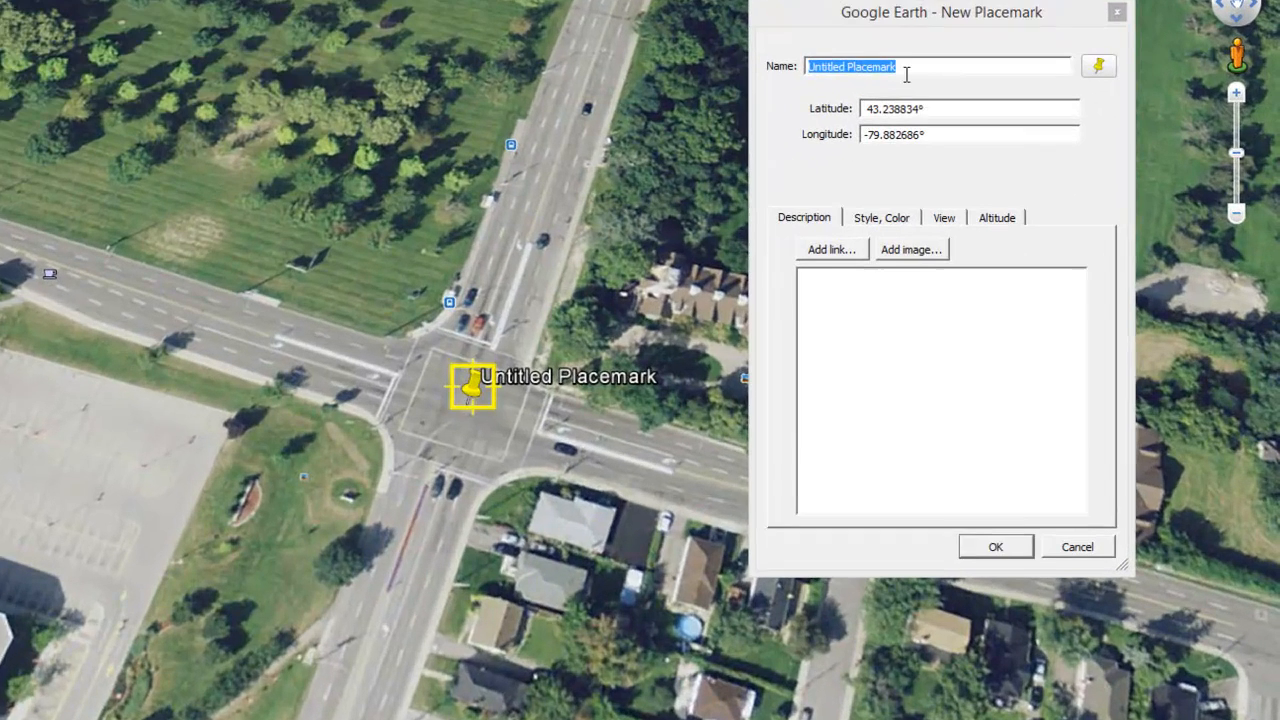
{"action": "left_click_drag", "start_coordinate": [1032, 174], "coordinate": [998, 172]}
{"action": "left_click_drag", "start_coordinate": [857, 63], "coordinate": [786, 77]}
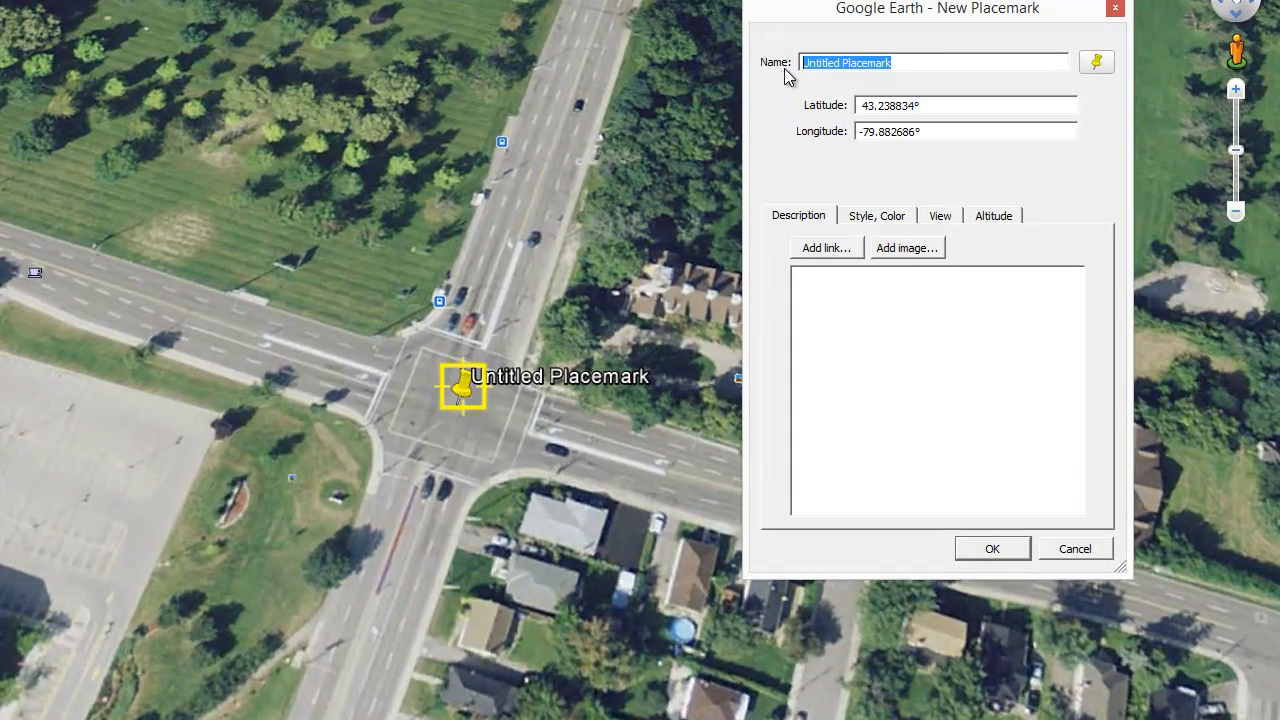
{"action": "type", "text": "Fennell and West"}
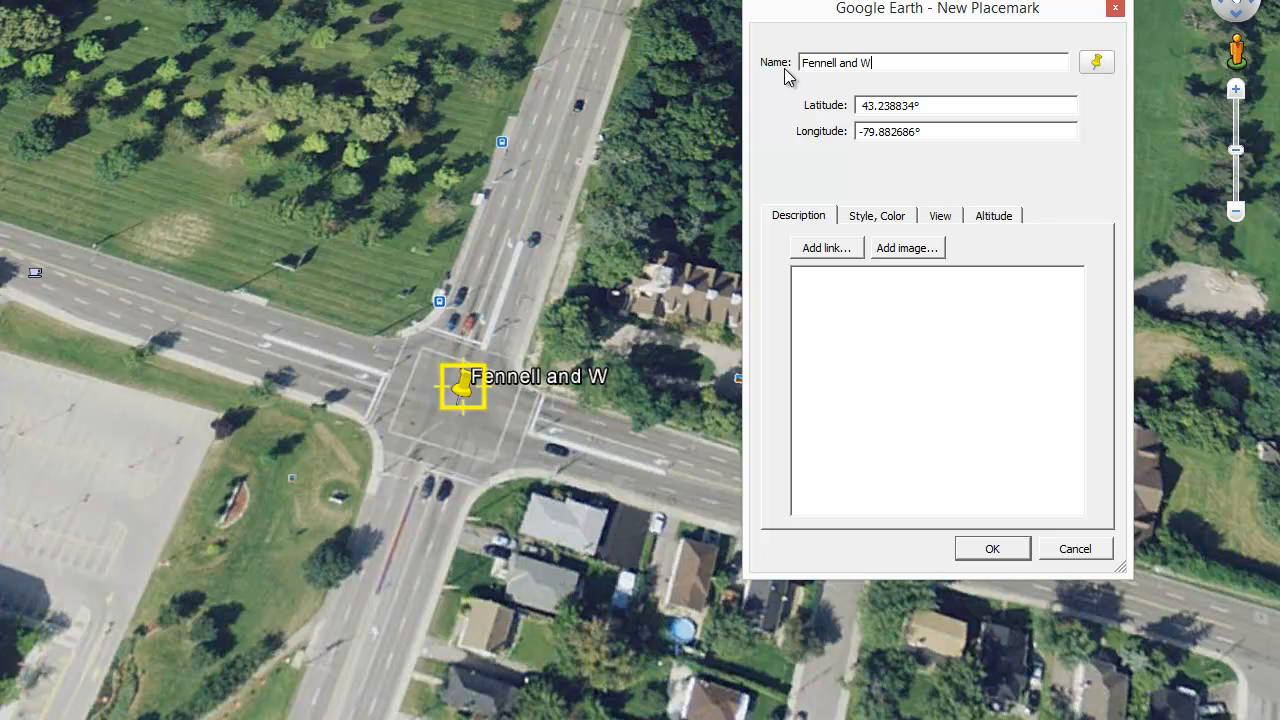
{"action": "type", "text": " 5th"}
Step: Save the Fennell and West 5th placemark, then zoom in on Garth and Bendamere south-west of campus
{"action": "left_click", "coordinate": [988, 549]}
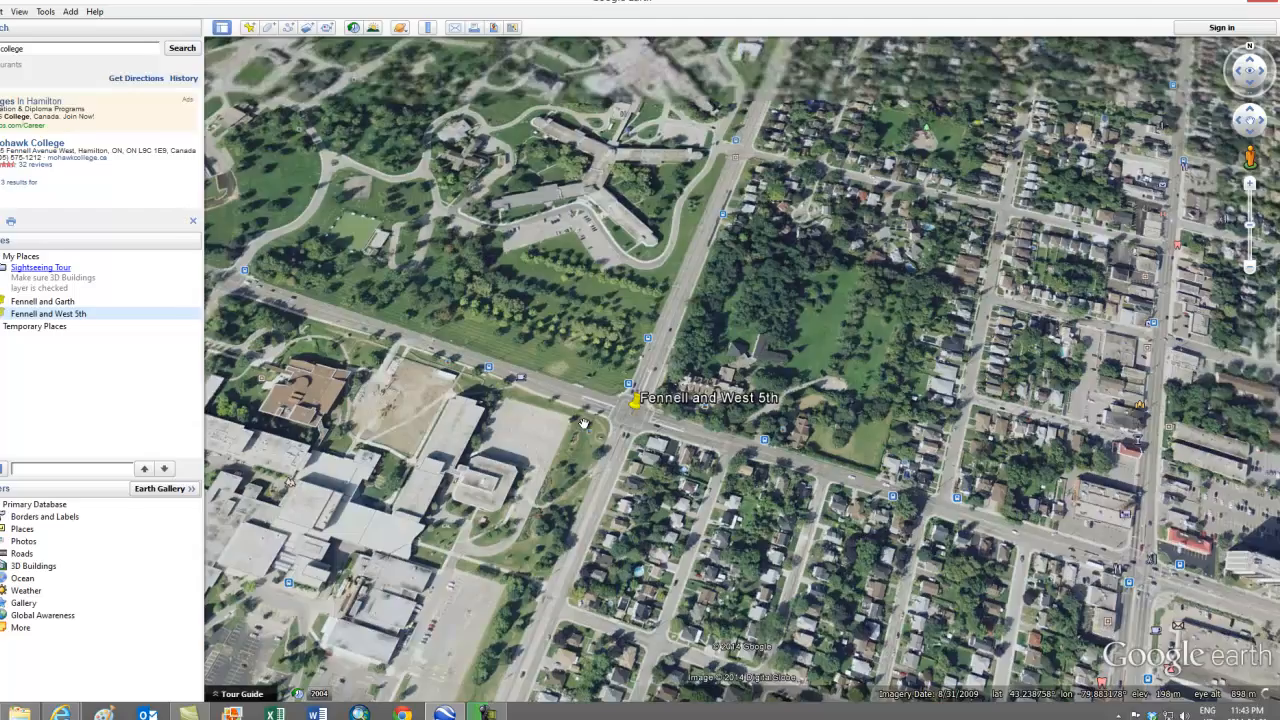
{"action": "scroll", "coordinate": [584, 424], "scroll_direction": "down", "scroll_amount": 3}
{"action": "left_click_drag", "start_coordinate": [490, 447], "coordinate": [1004, 386]}
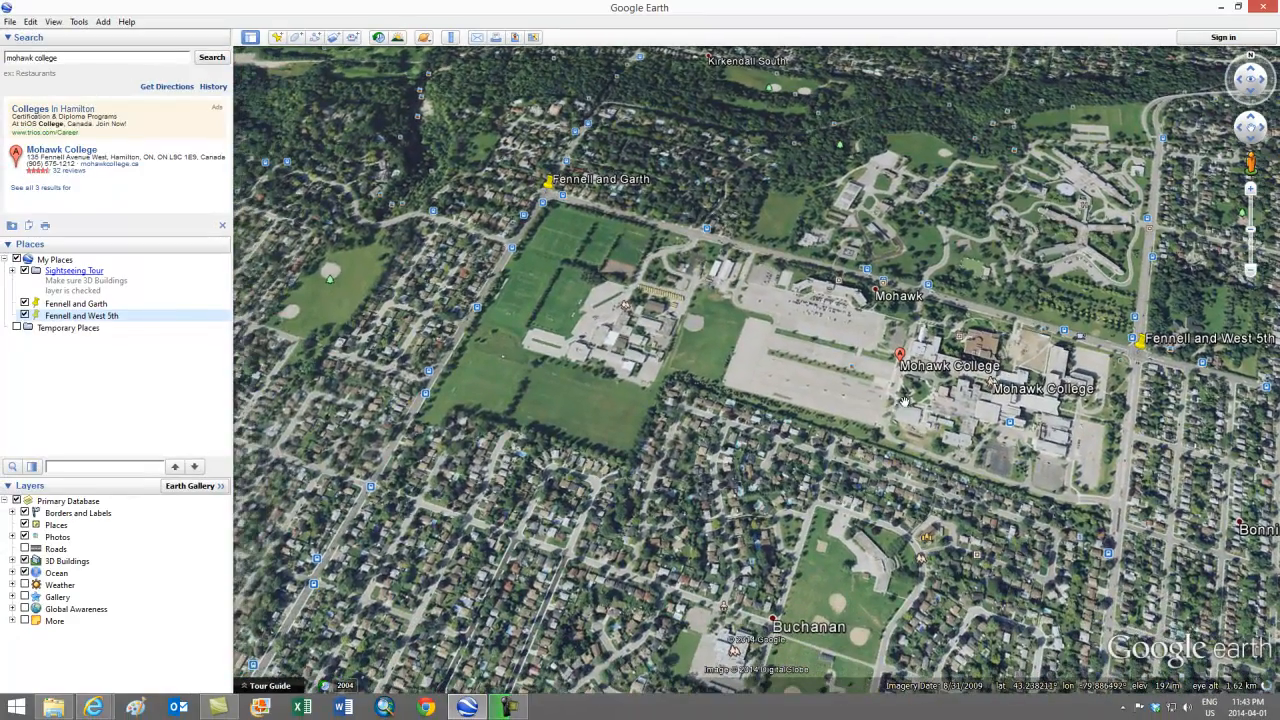
{"action": "left_click_drag", "start_coordinate": [480, 478], "coordinate": [584, 469]}
{"action": "scroll", "coordinate": [475, 479], "scroll_direction": "up", "scroll_amount": 3}
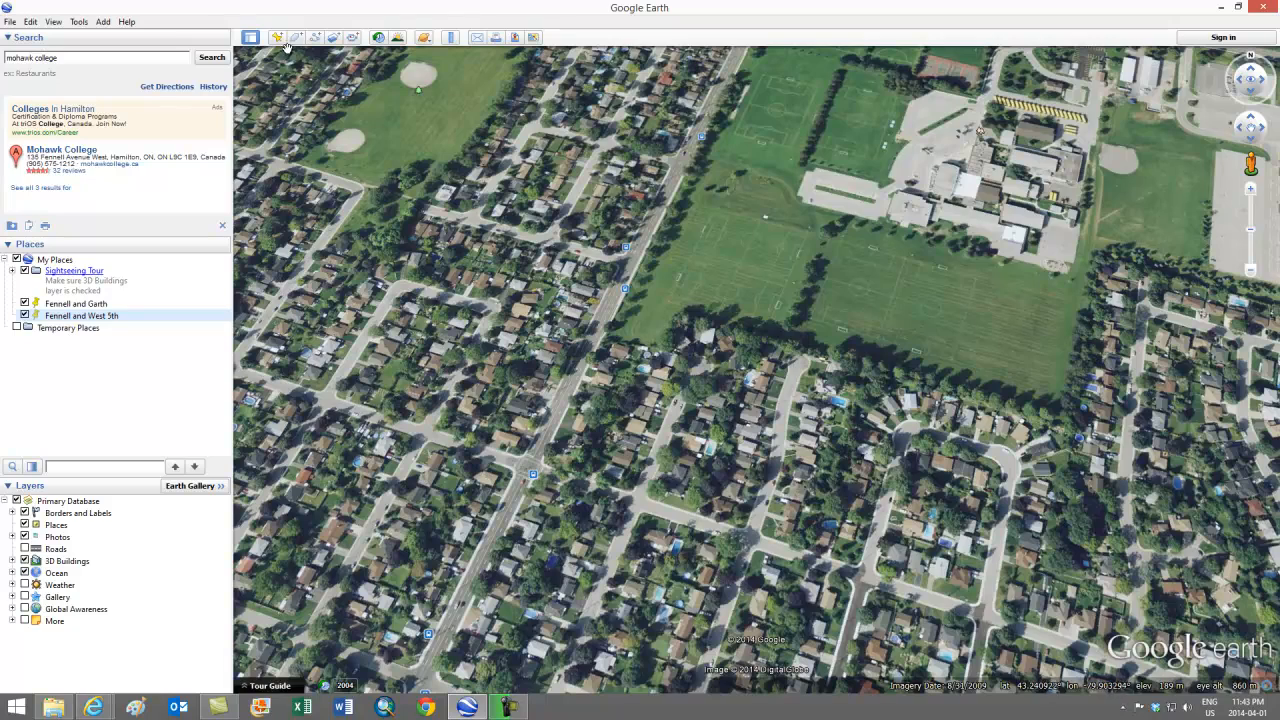
{"action": "scroll", "coordinate": [500, 440], "scroll_direction": "up", "scroll_amount": 3}
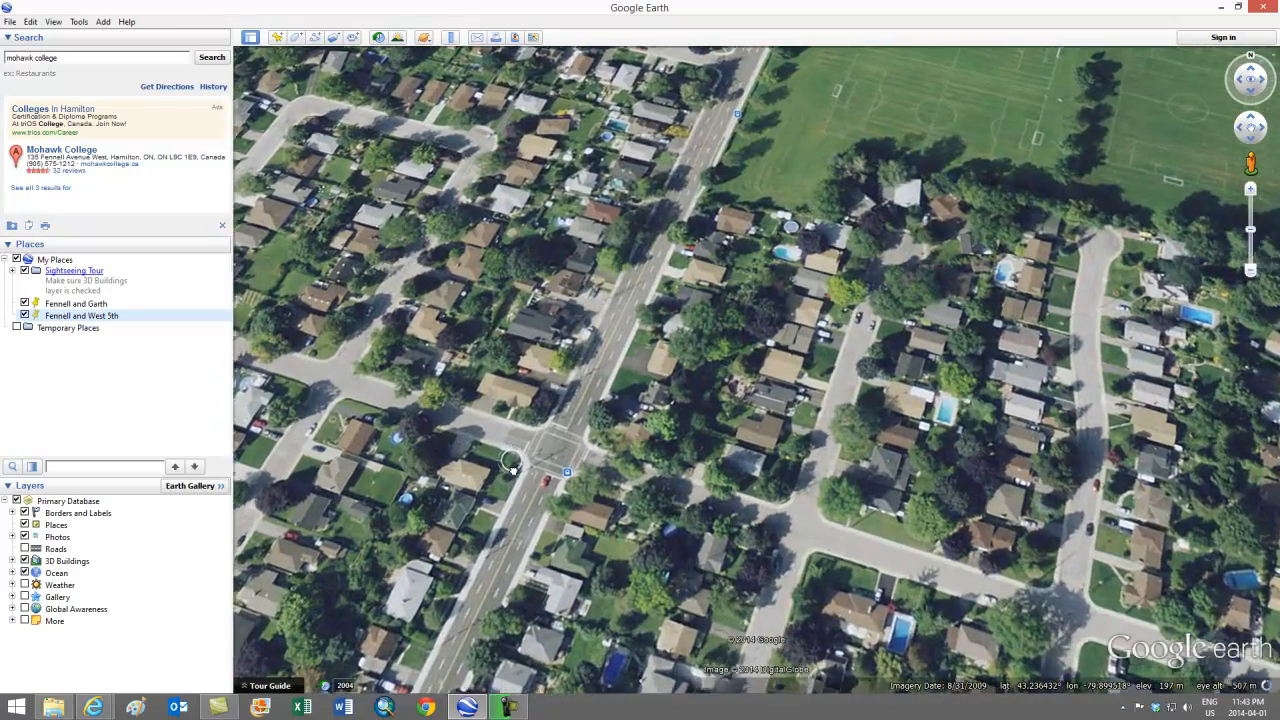
{"action": "scroll", "coordinate": [512, 468], "scroll_direction": "up", "scroll_amount": 2}
{"action": "left_click_drag", "start_coordinate": [519, 480], "coordinate": [679, 418]}
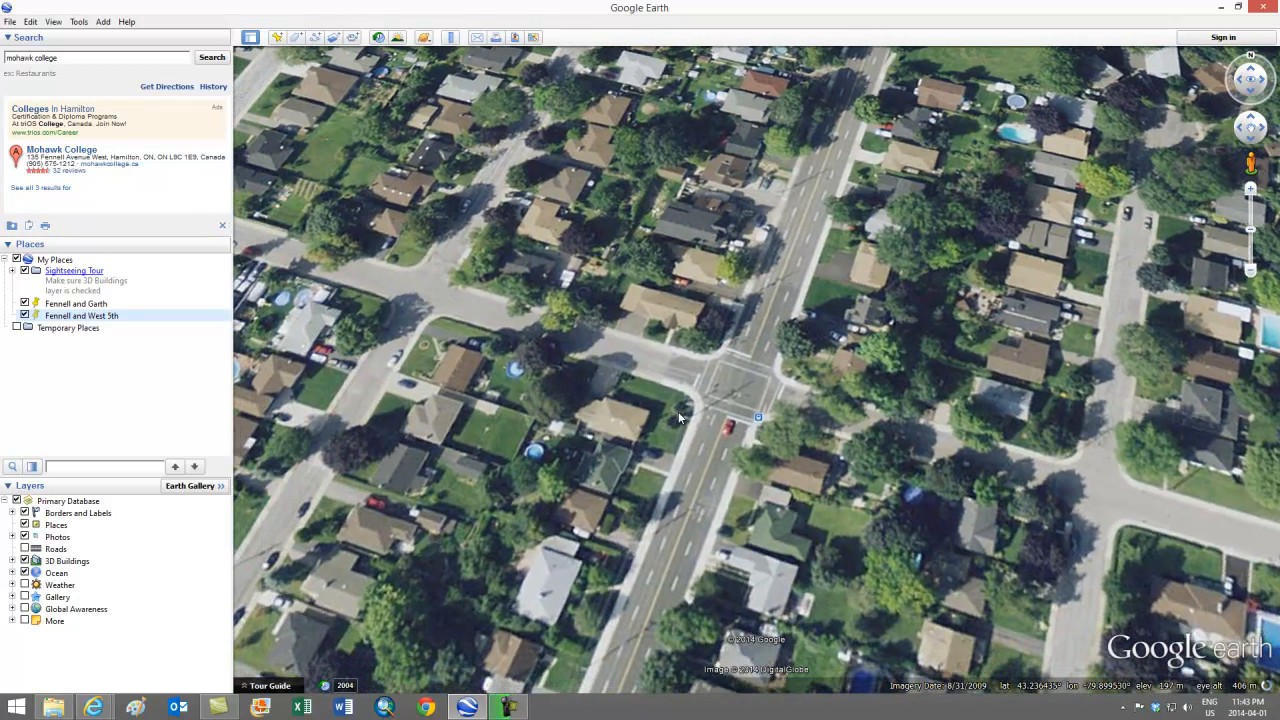
Step: Add a placemark named 'Garth and Bendamere' at 43.236504, -79.899337 and save it
{"action": "left_click", "coordinate": [277, 38]}
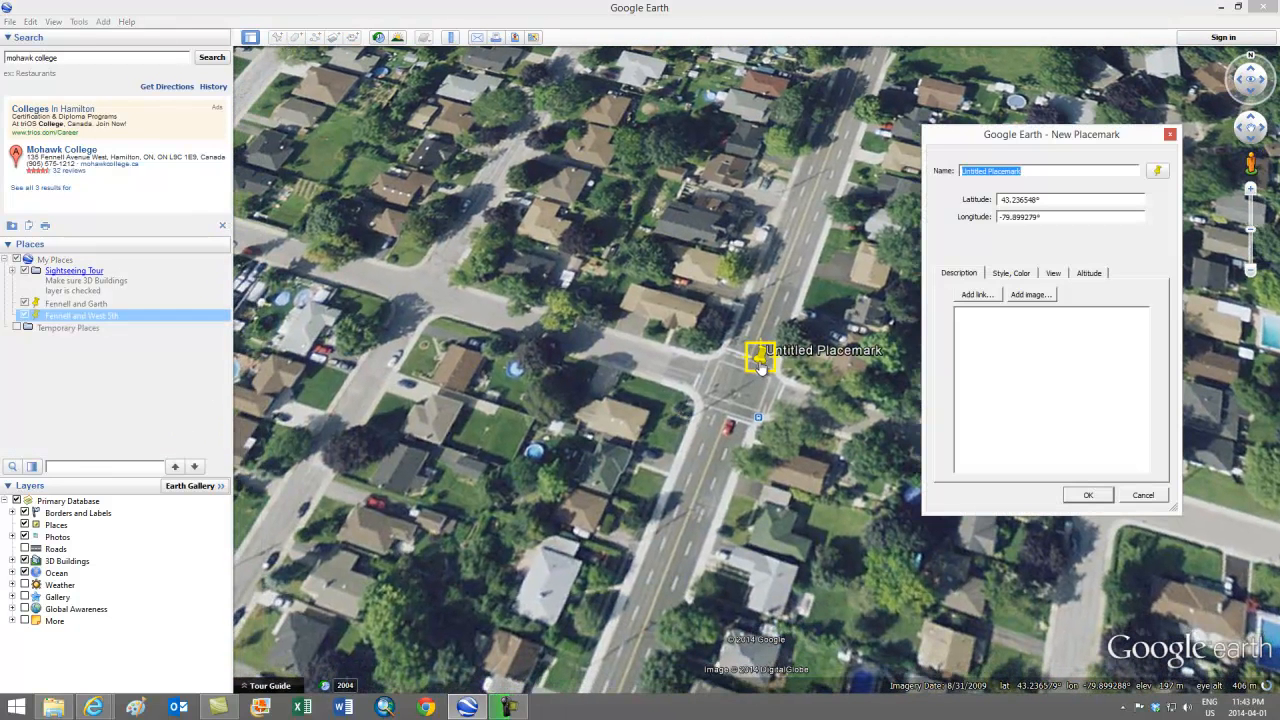
{"action": "left_click_drag", "start_coordinate": [762, 360], "coordinate": [739, 393]}
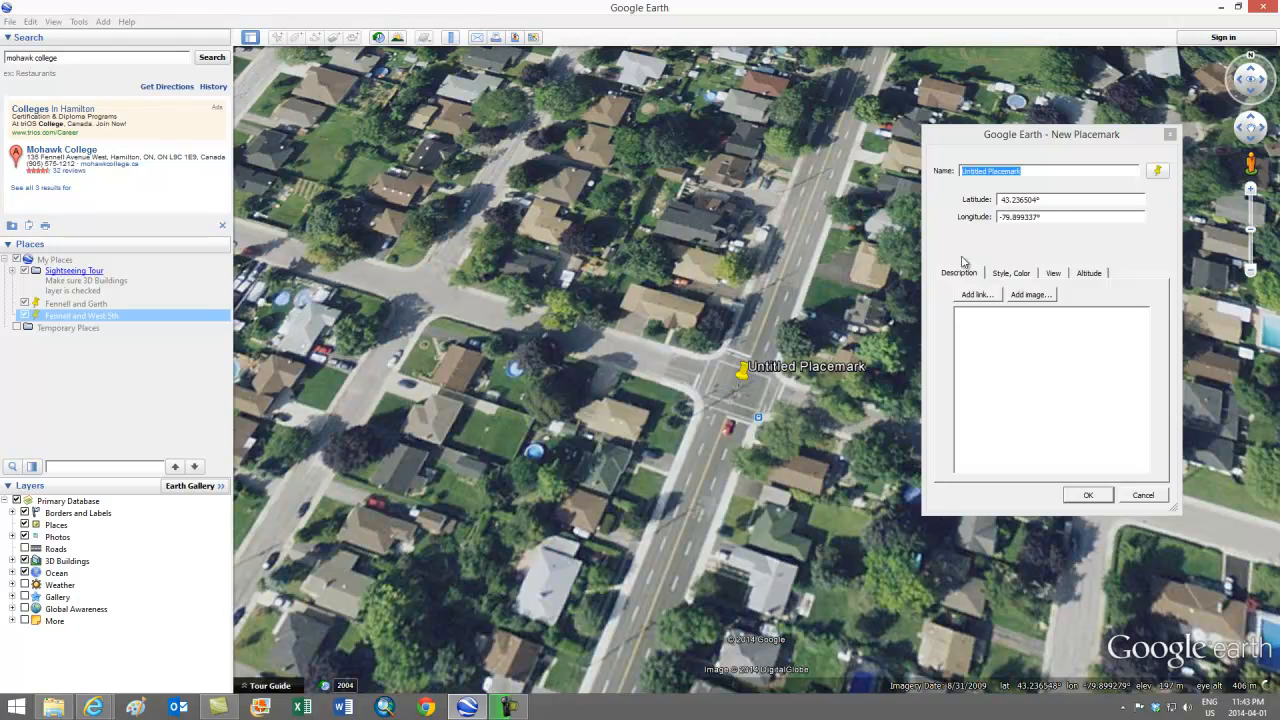
{"action": "left_click_drag", "start_coordinate": [1036, 171], "coordinate": [928, 180]}
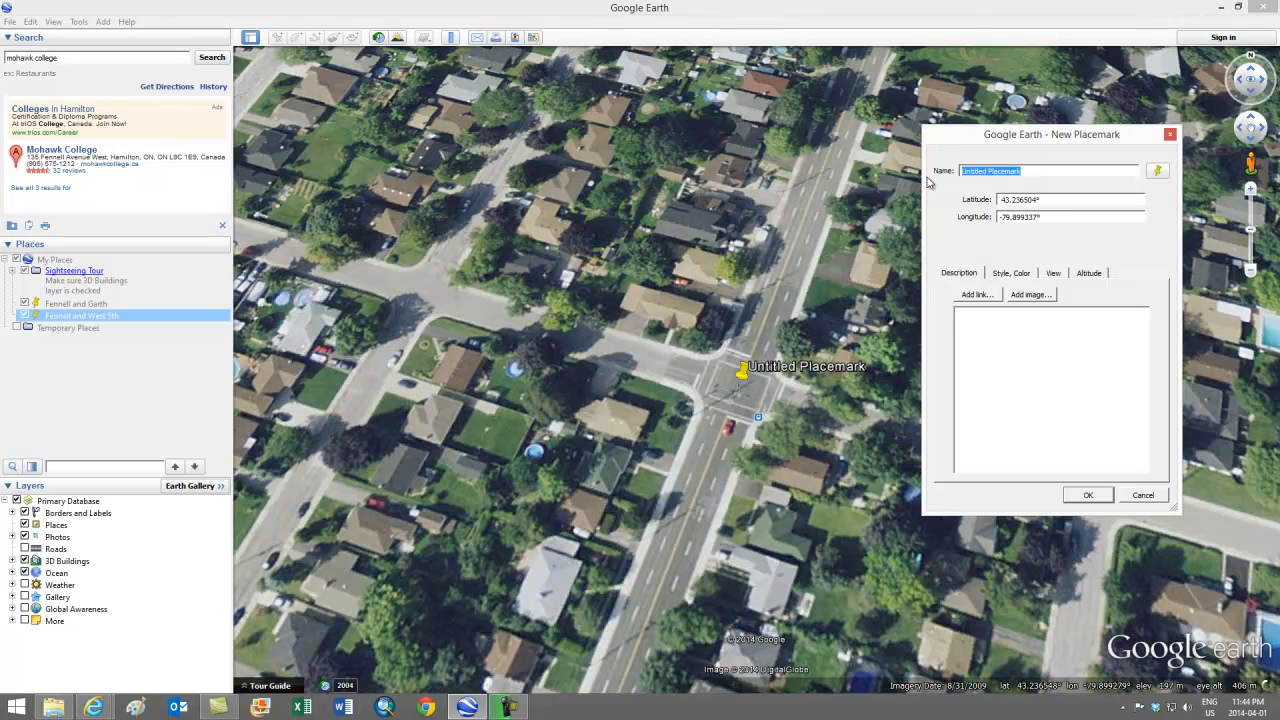
{"action": "type", "text": "Garth and B"}
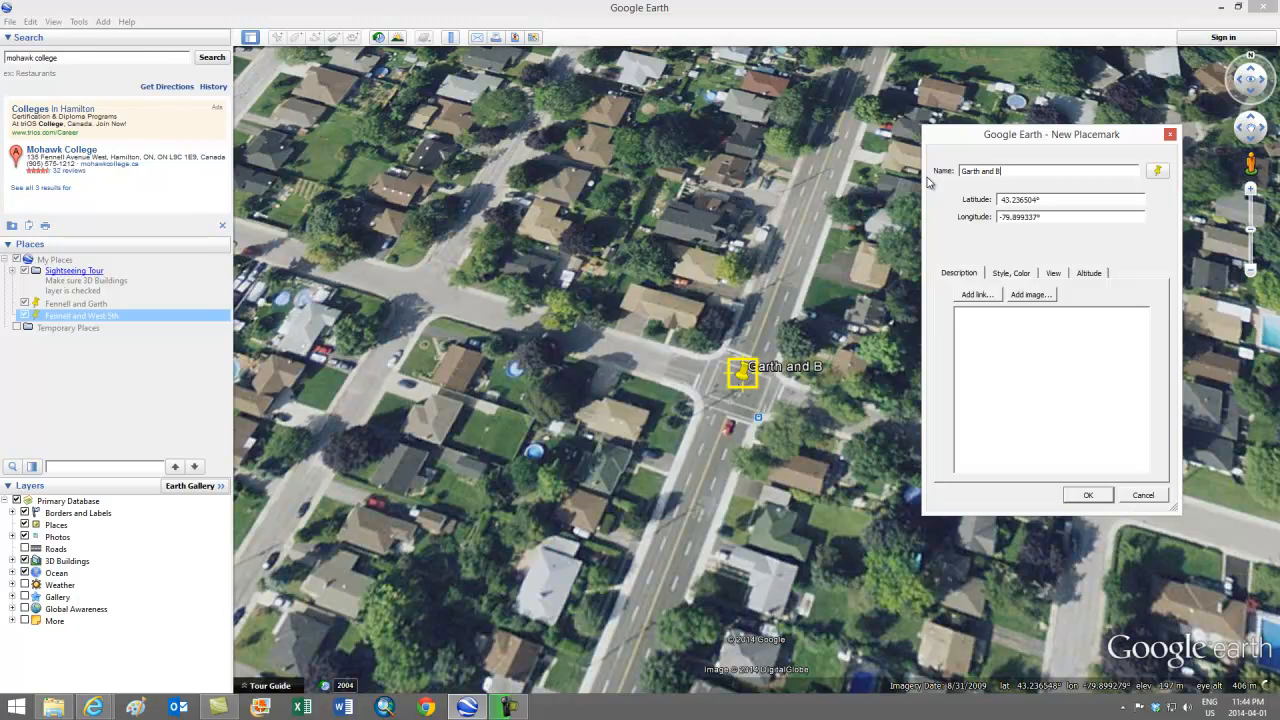
{"action": "type", "text": "endamere"}
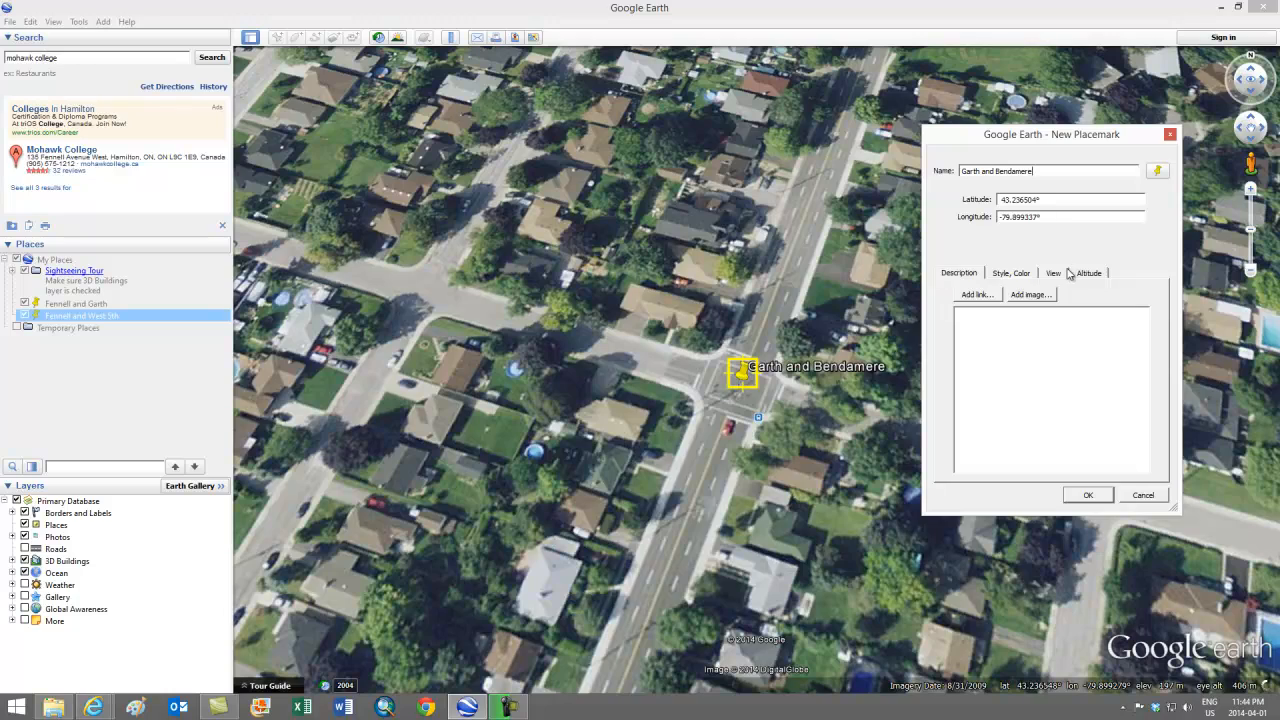
{"action": "left_click", "coordinate": [1085, 495]}
Step: Zoom in on West 5th at South Bend and drop an untitled pin on the intersection
{"action": "scroll", "coordinate": [960, 474], "scroll_direction": "down", "scroll_amount": 5}
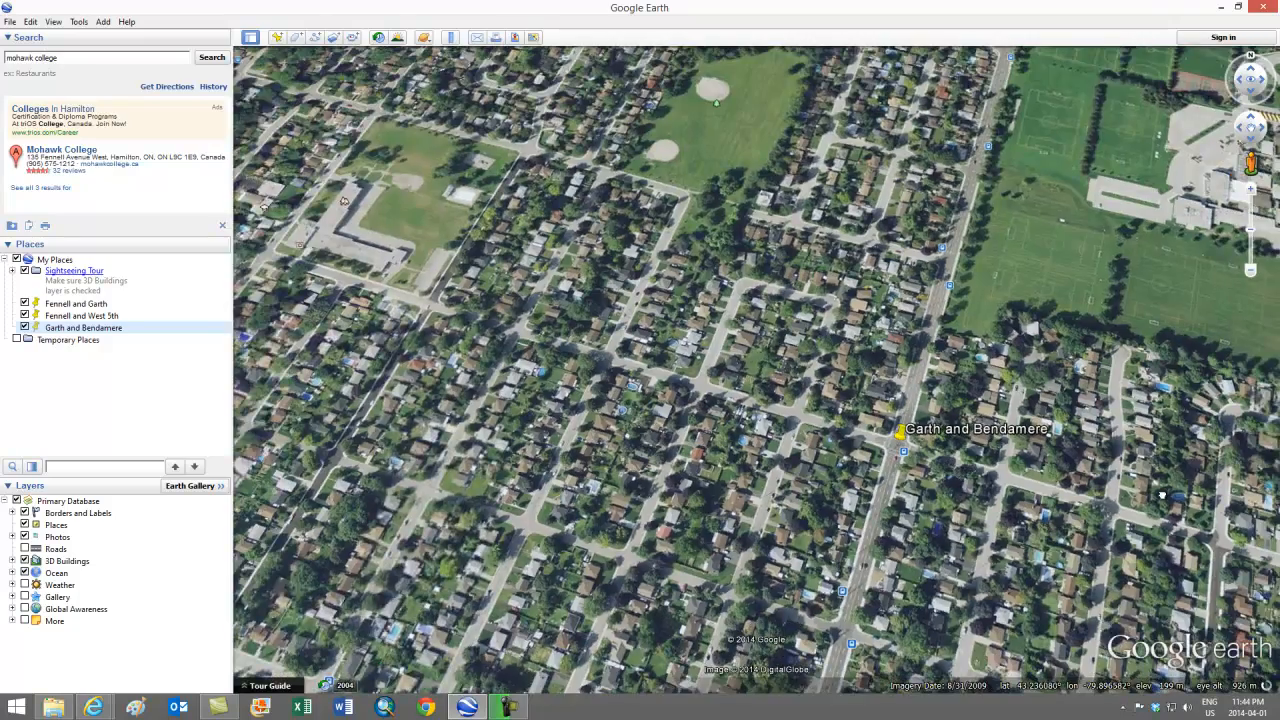
{"action": "left_click_drag", "start_coordinate": [1162, 495], "coordinate": [828, 543]}
{"action": "scroll", "coordinate": [1010, 518], "scroll_direction": "down", "scroll_amount": 5}
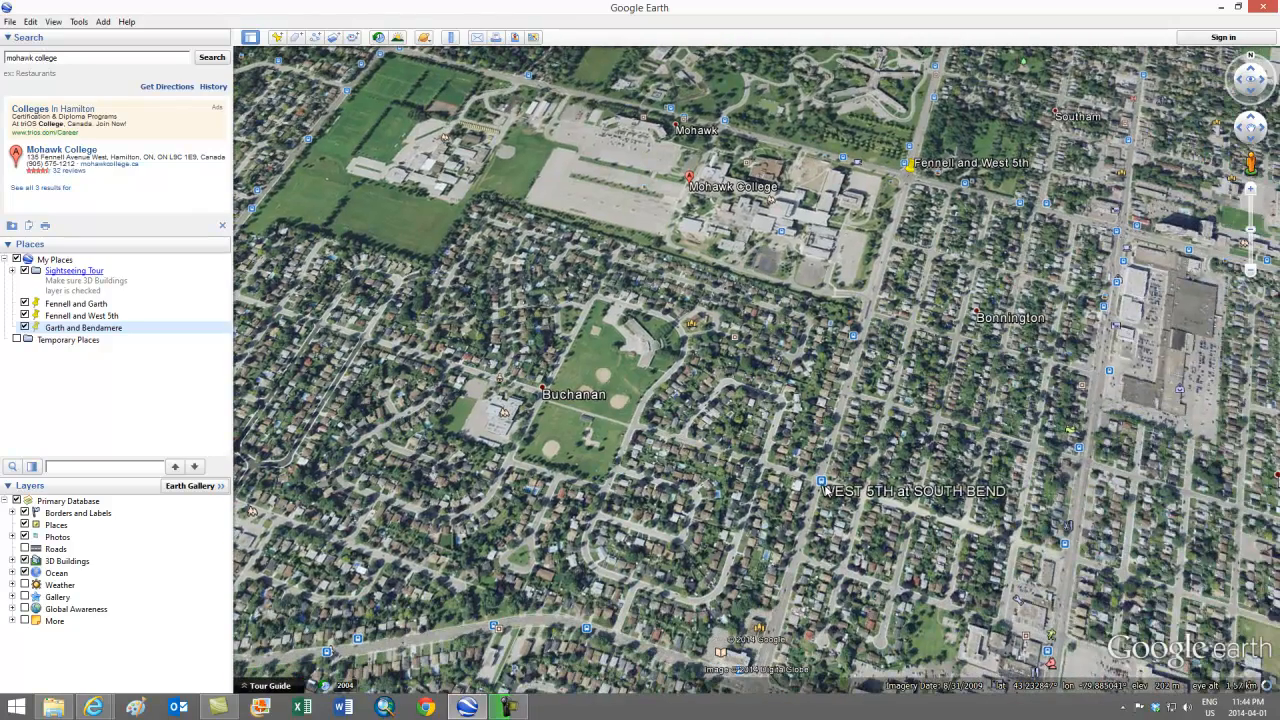
{"action": "scroll", "coordinate": [826, 490], "scroll_direction": "up", "scroll_amount": 5}
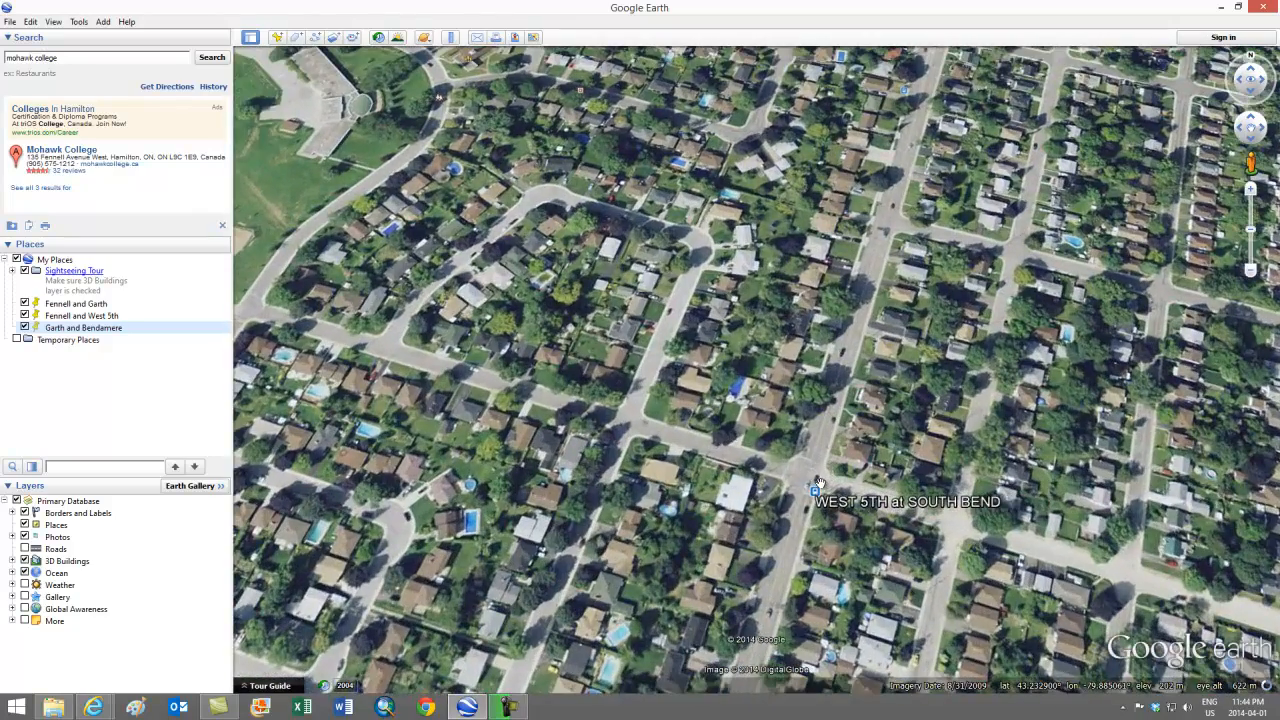
{"action": "left_click_drag", "start_coordinate": [808, 470], "coordinate": [724, 373]}
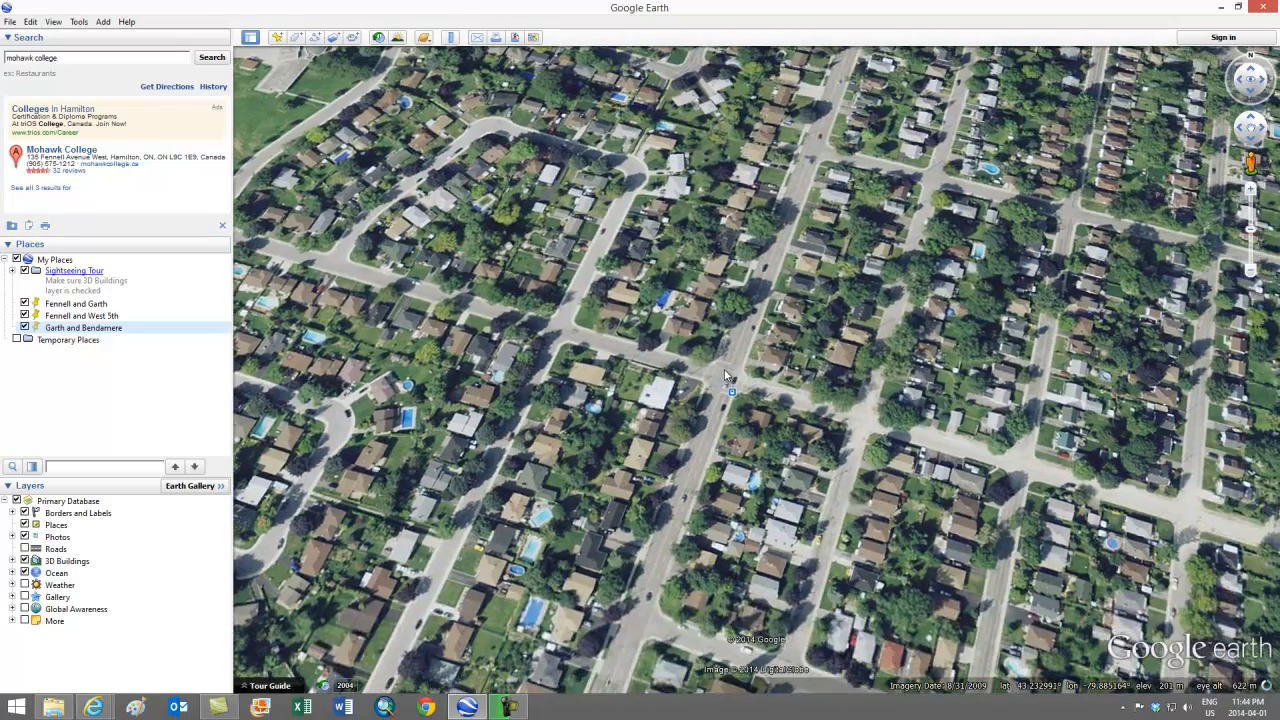
{"action": "scroll", "coordinate": [726, 375], "scroll_direction": "up", "scroll_amount": 3}
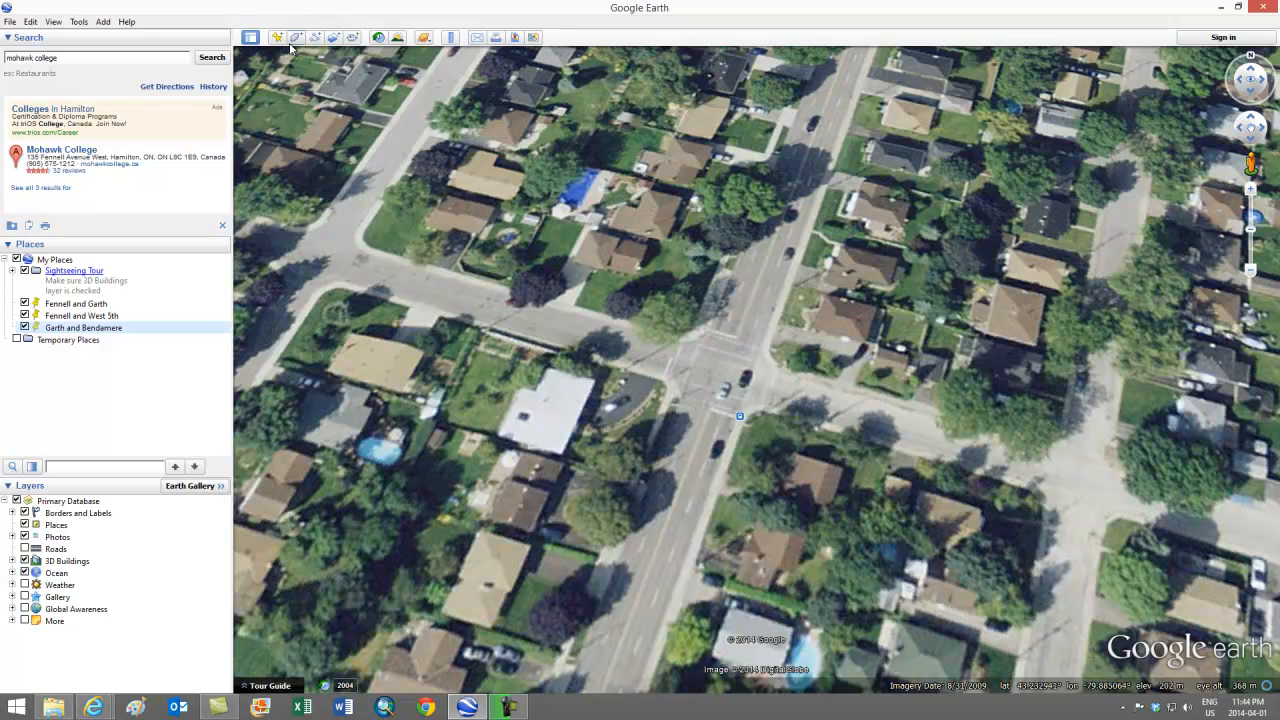
{"action": "left_click", "coordinate": [277, 37]}
{"action": "left_click_drag", "start_coordinate": [762, 361], "coordinate": [725, 361]}
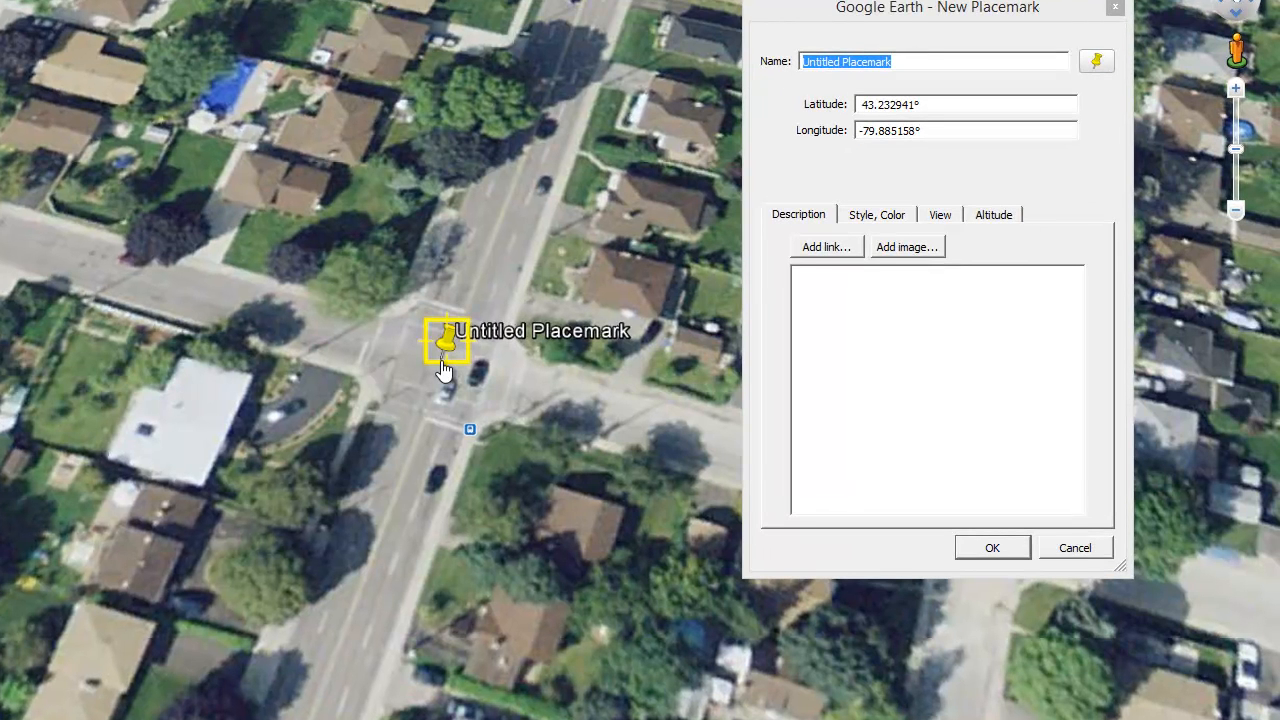
Step: Rename the untitled placemark to 'West 5th and South Bend' and confirm it
{"action": "left_click", "coordinate": [921, 64]}
{"action": "left_click_drag", "start_coordinate": [843, 64], "coordinate": [785, 78]}
{"action": "left_click_drag", "start_coordinate": [905, 61], "coordinate": [754, 66]}
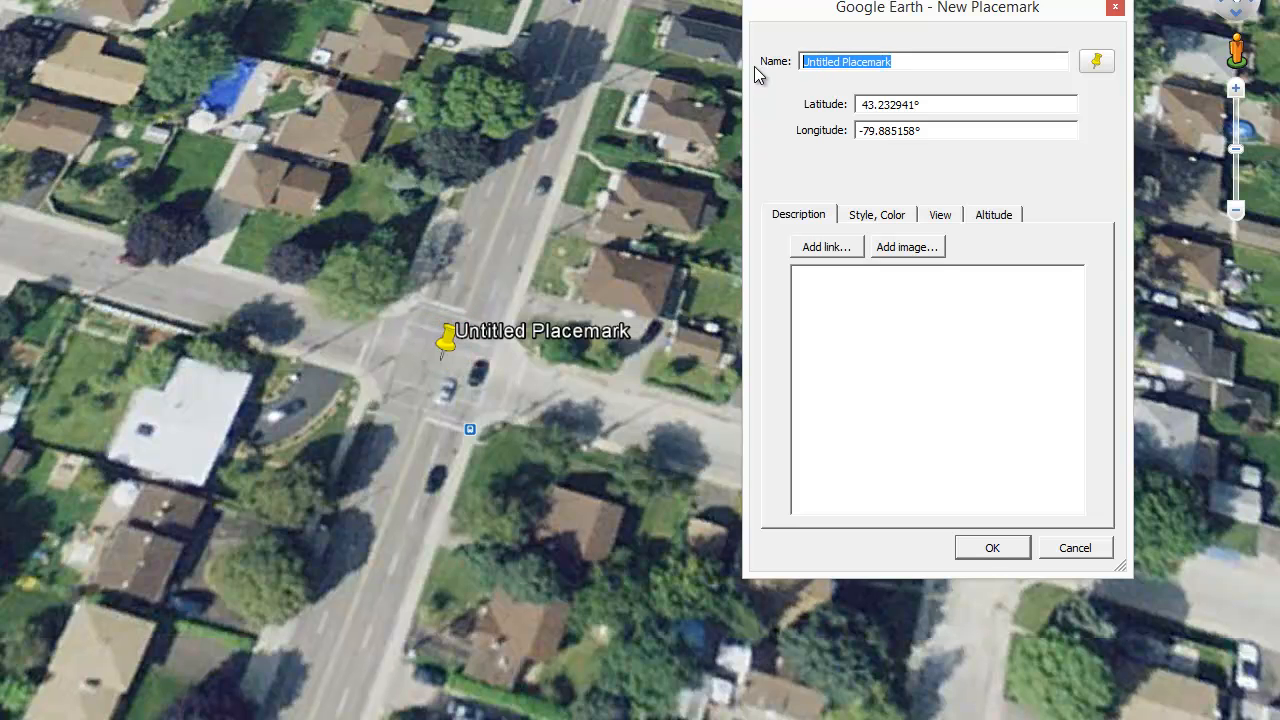
{"action": "type", "text": "West 5th "}
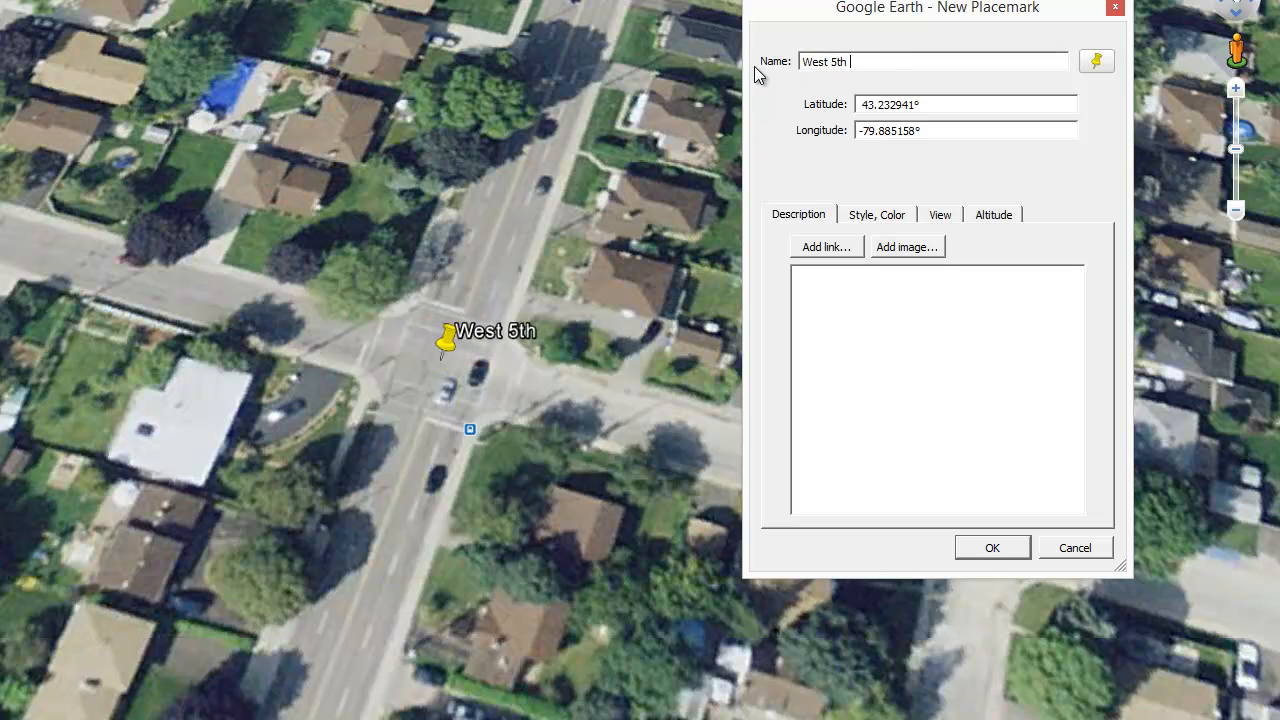
{"action": "type", "text": "and South "}
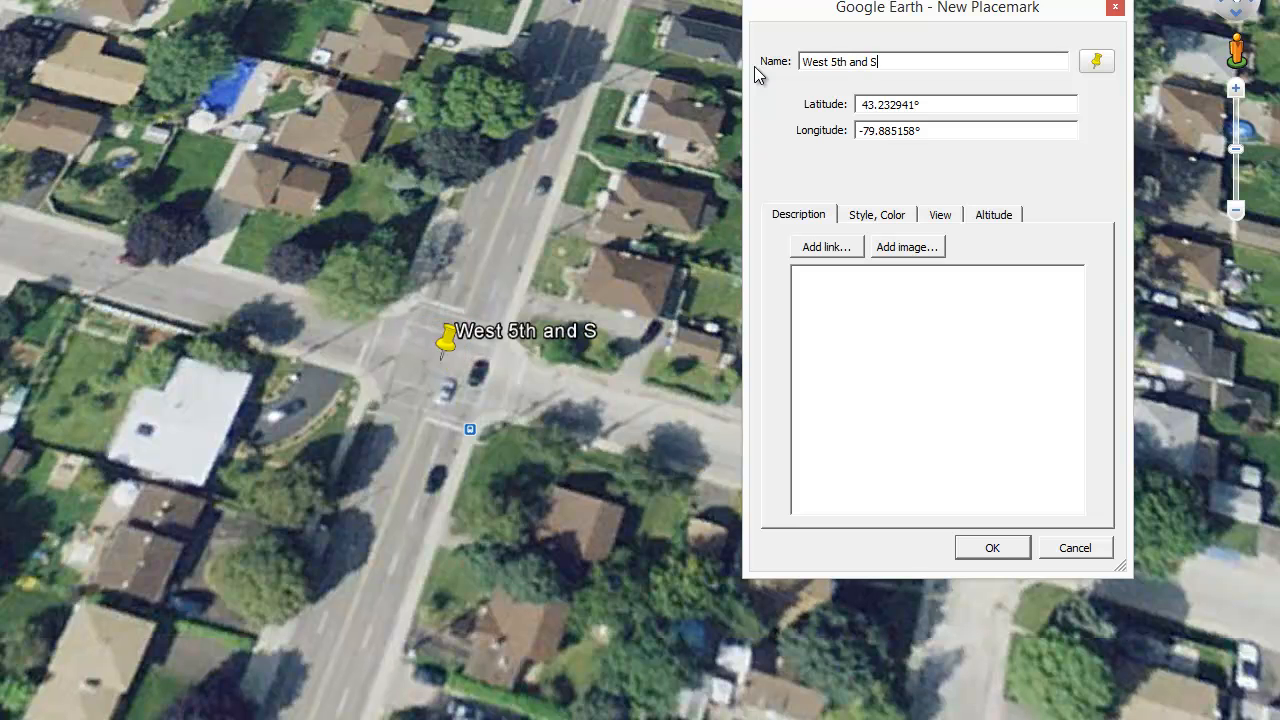
{"action": "type", "text": "Bend"}
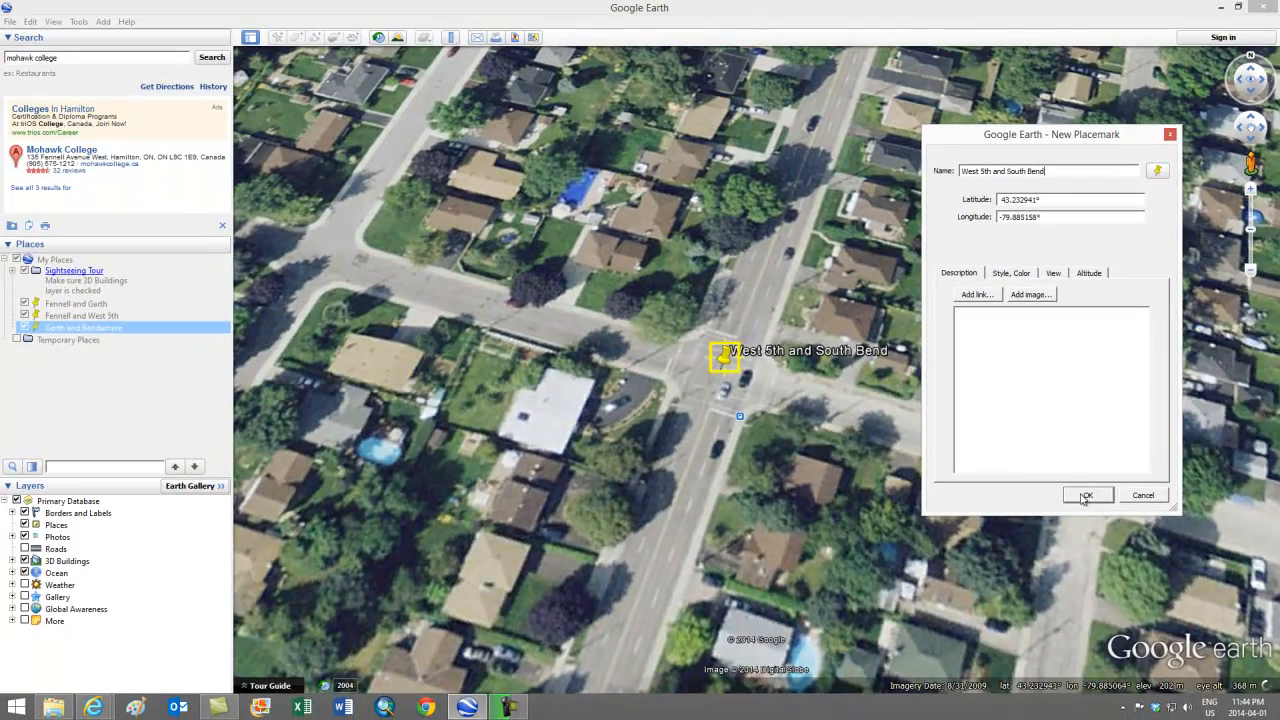
{"action": "left_click", "coordinate": [1086, 497]}
Step: Zoom out and pan to bring the area north of Mohawk College into view
{"action": "scroll", "coordinate": [612, 222], "scroll_direction": "down", "scroll_amount": 2}
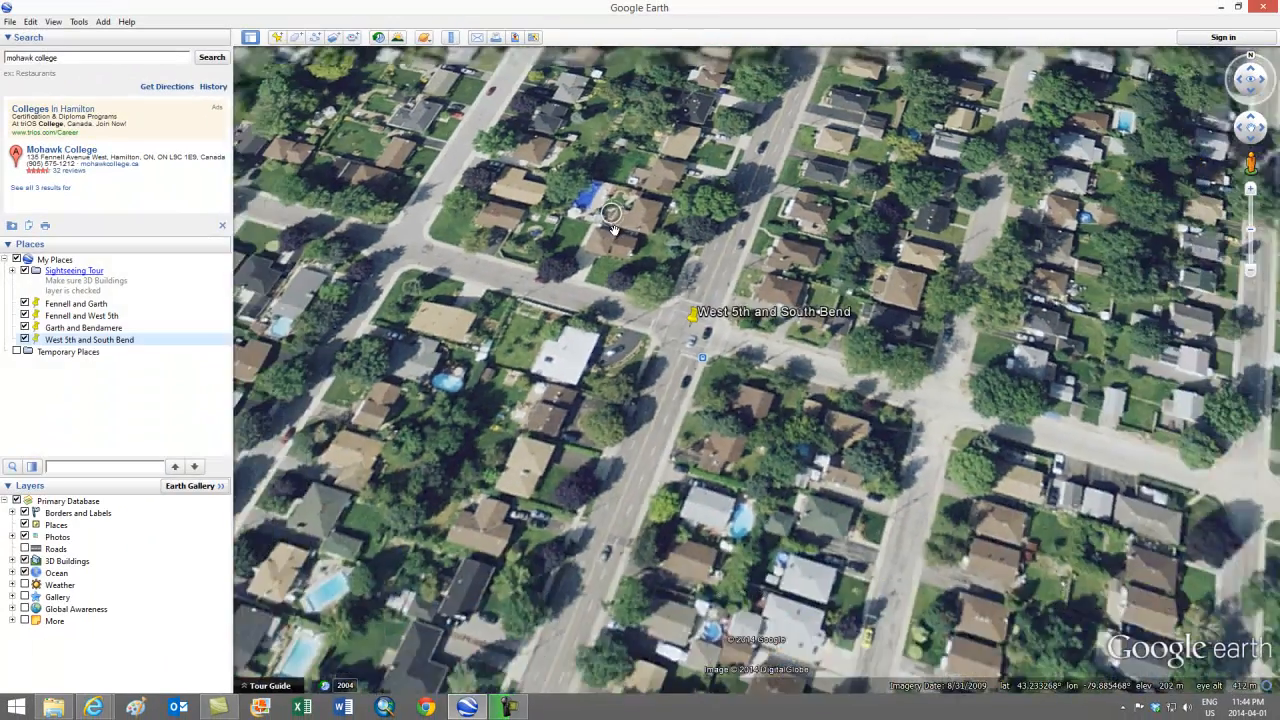
{"action": "scroll", "coordinate": [614, 227], "scroll_direction": "down", "scroll_amount": 2}
{"action": "left_click_drag", "start_coordinate": [492, 143], "coordinate": [794, 366]}
{"action": "scroll", "coordinate": [794, 366], "scroll_direction": "down", "scroll_amount": 3}
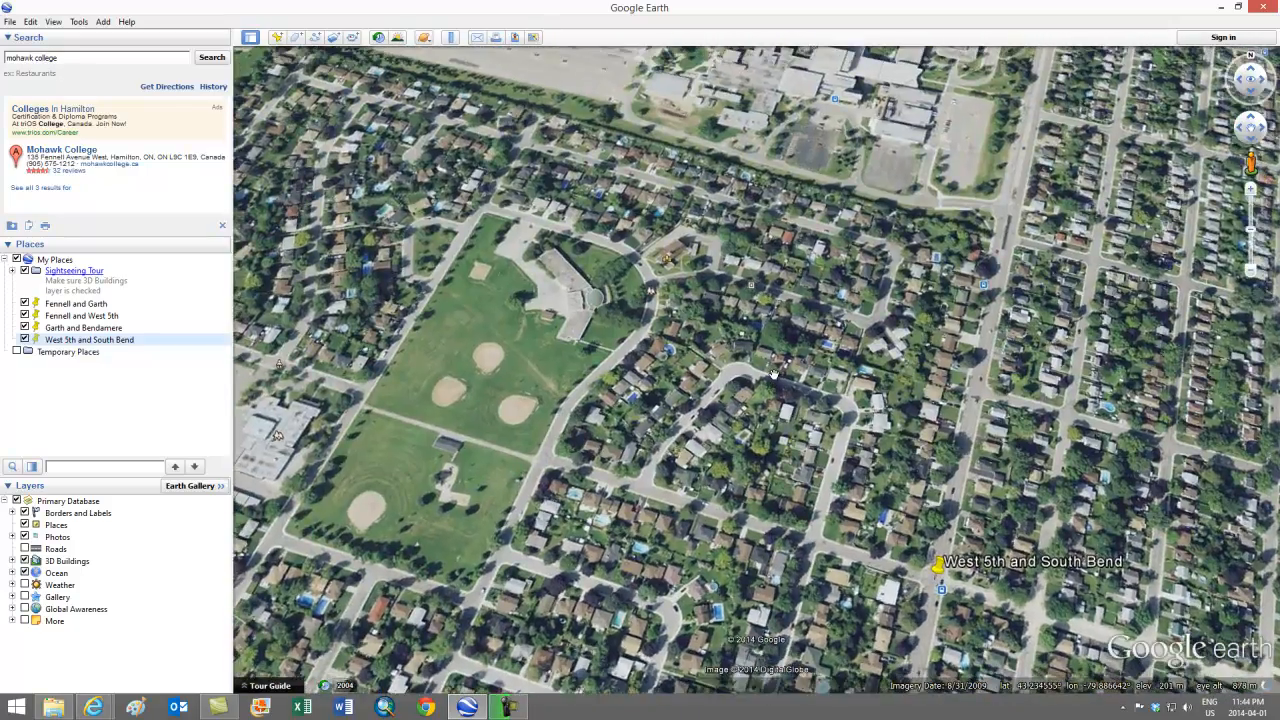
{"action": "scroll", "coordinate": [773, 374], "scroll_direction": "down", "scroll_amount": 4}
{"action": "left_click_drag", "start_coordinate": [729, 331], "coordinate": [868, 463]}
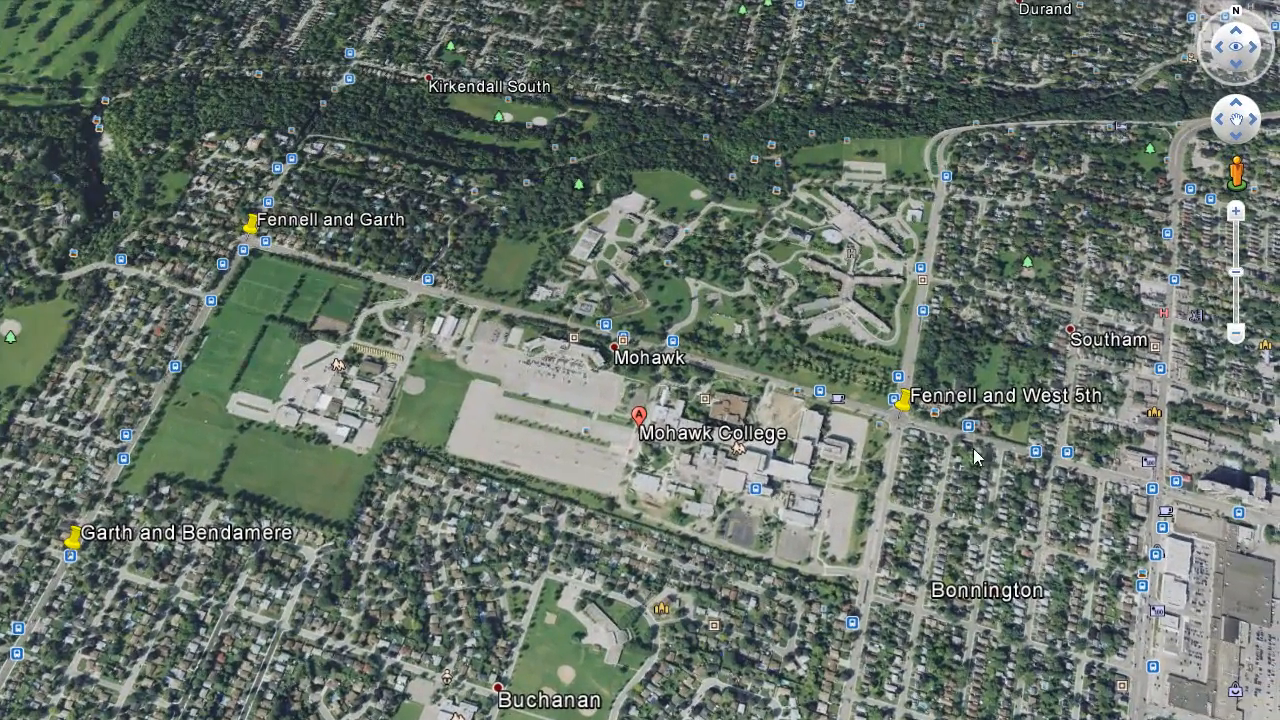
Step: Adjust the camera tilt over the map, ending over the southern neighbourhoods
{"action": "left_click", "coordinate": [1237, 68]}
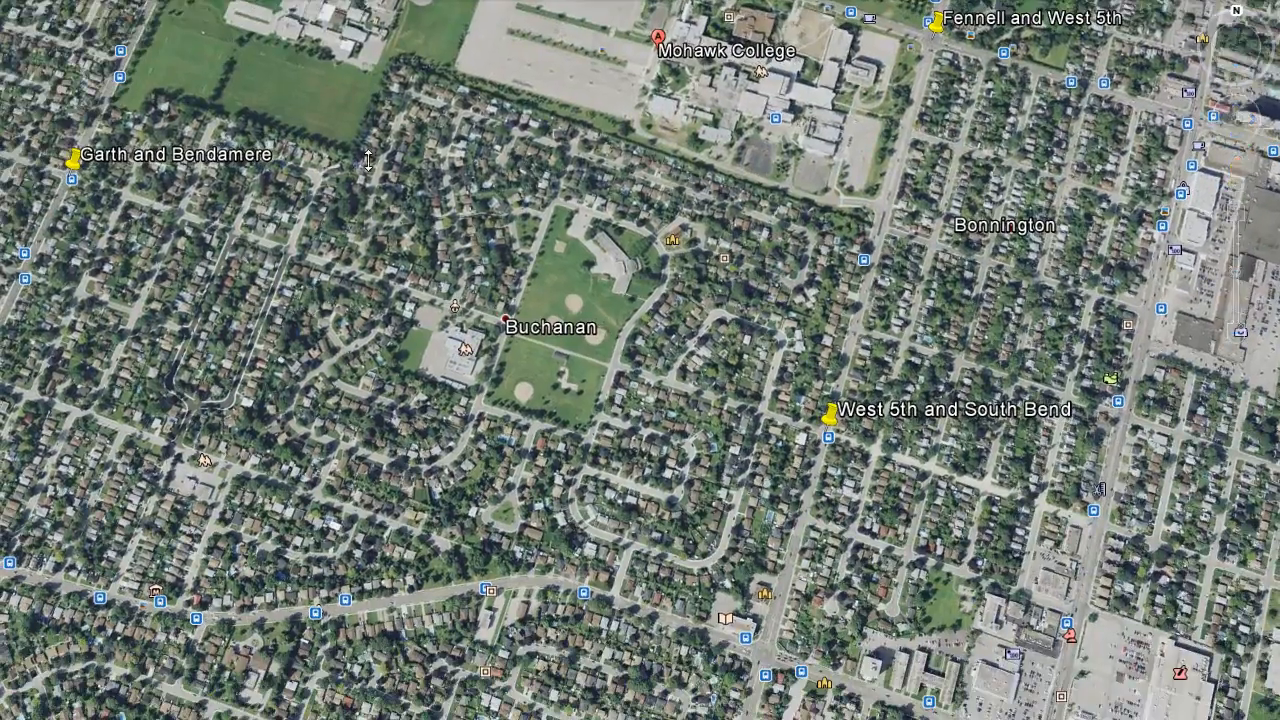
{"action": "middle_click_drag", "start_coordinate": [368, 161], "coordinate": [385, 215]}
{"action": "left_click_drag", "start_coordinate": [430, 200], "coordinate": [403, 545]}
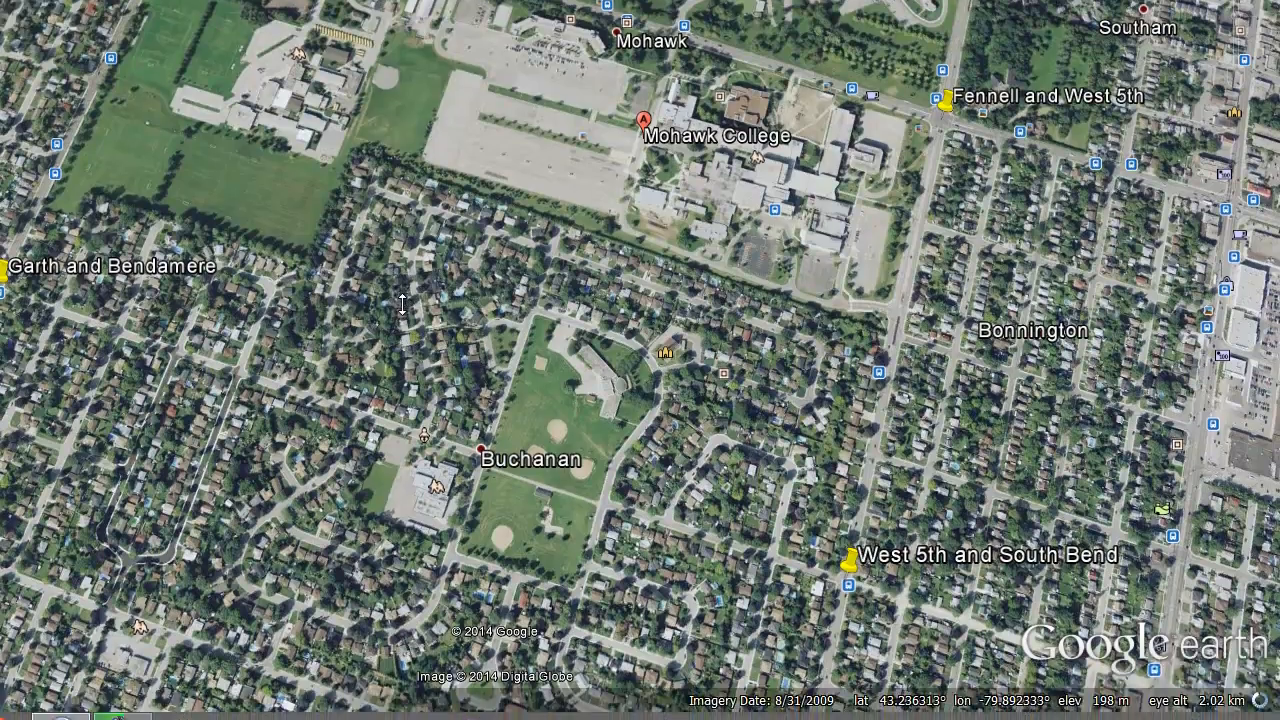
{"action": "middle_click_drag", "start_coordinate": [403, 307], "coordinate": [425, 110]}
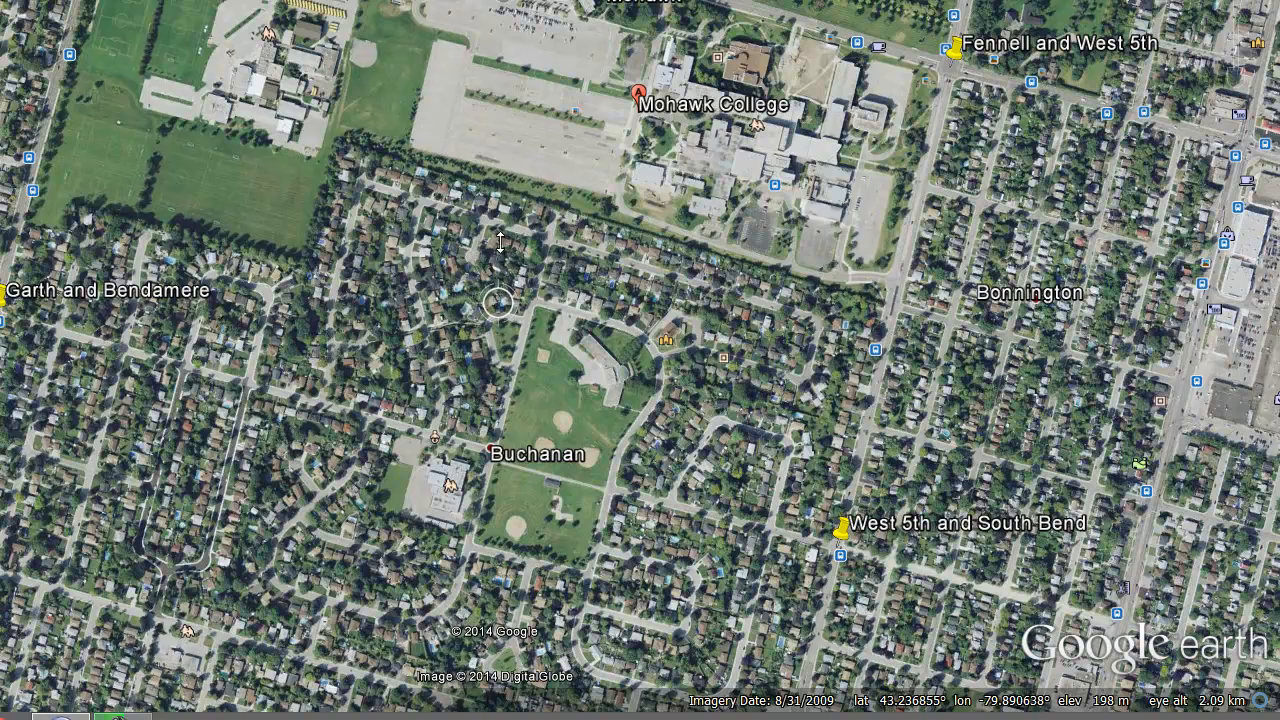
{"action": "middle_click_drag", "start_coordinate": [500, 243], "coordinate": [500, 228]}
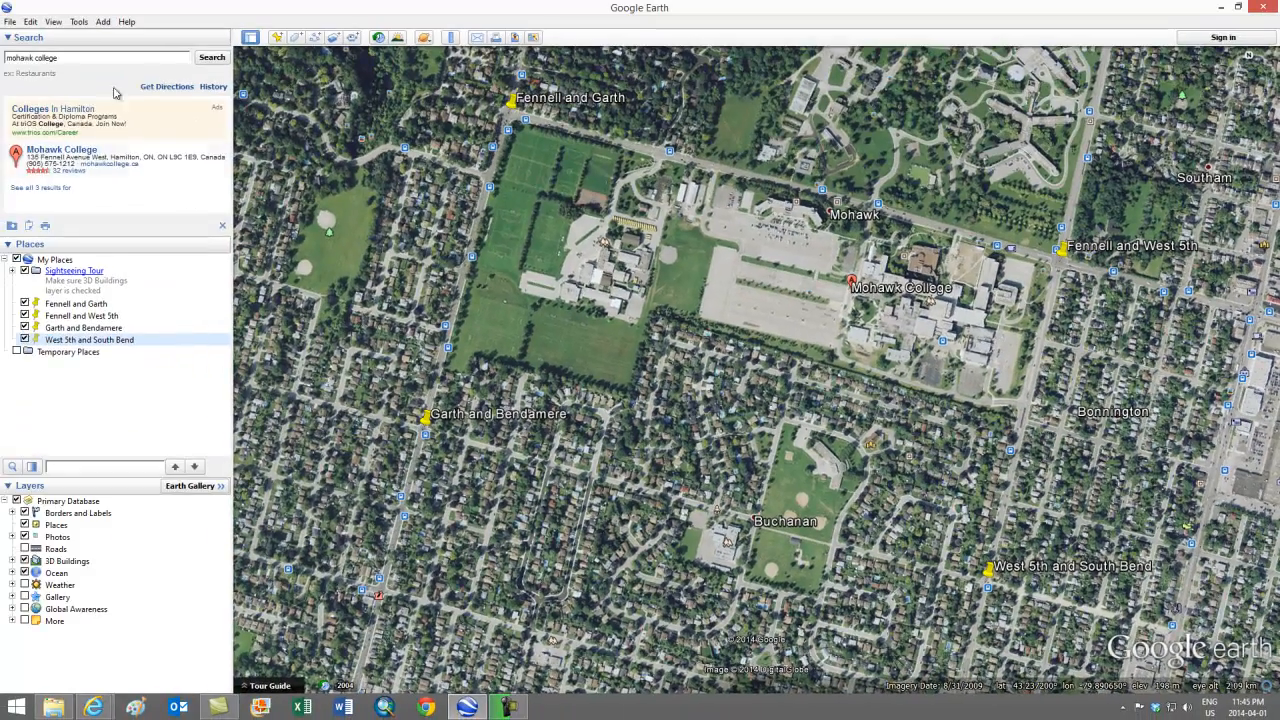
Step: Fly back to Mohawk College and zoom and pan until all four placemarks are framed
{"action": "left_click", "coordinate": [211, 58]}
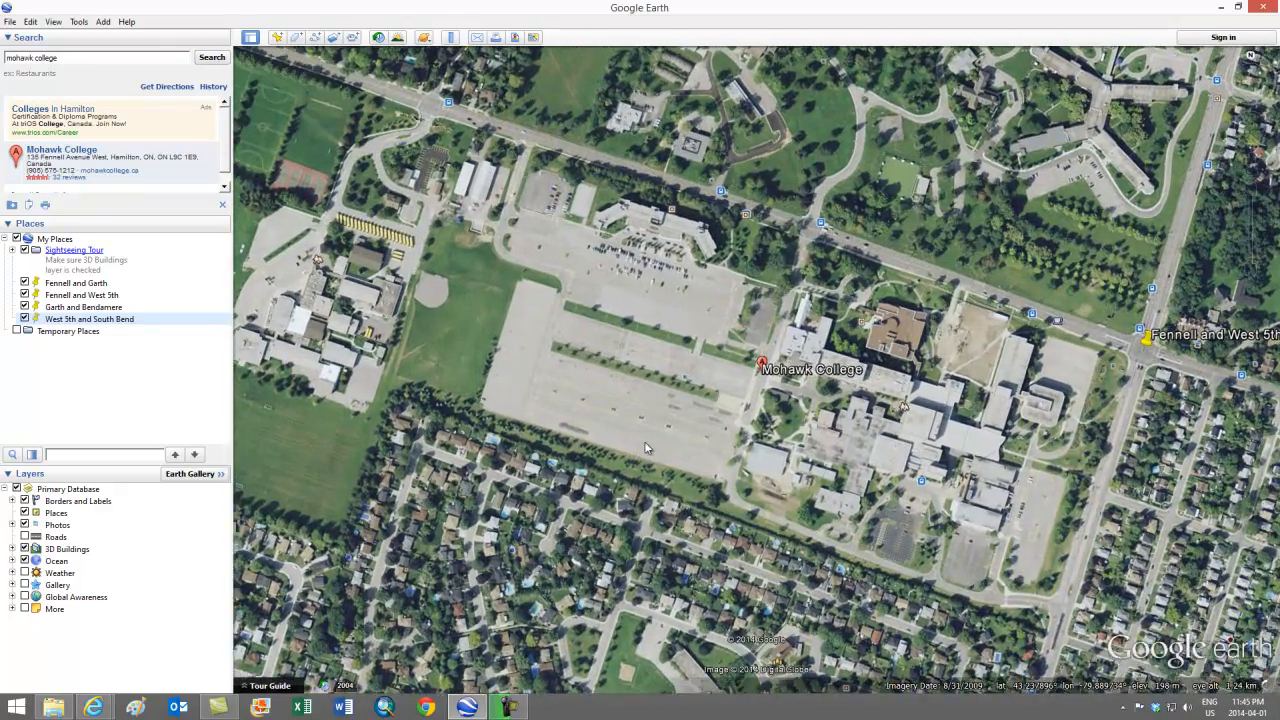
{"action": "scroll", "coordinate": [621, 414], "scroll_direction": "down", "scroll_amount": 3}
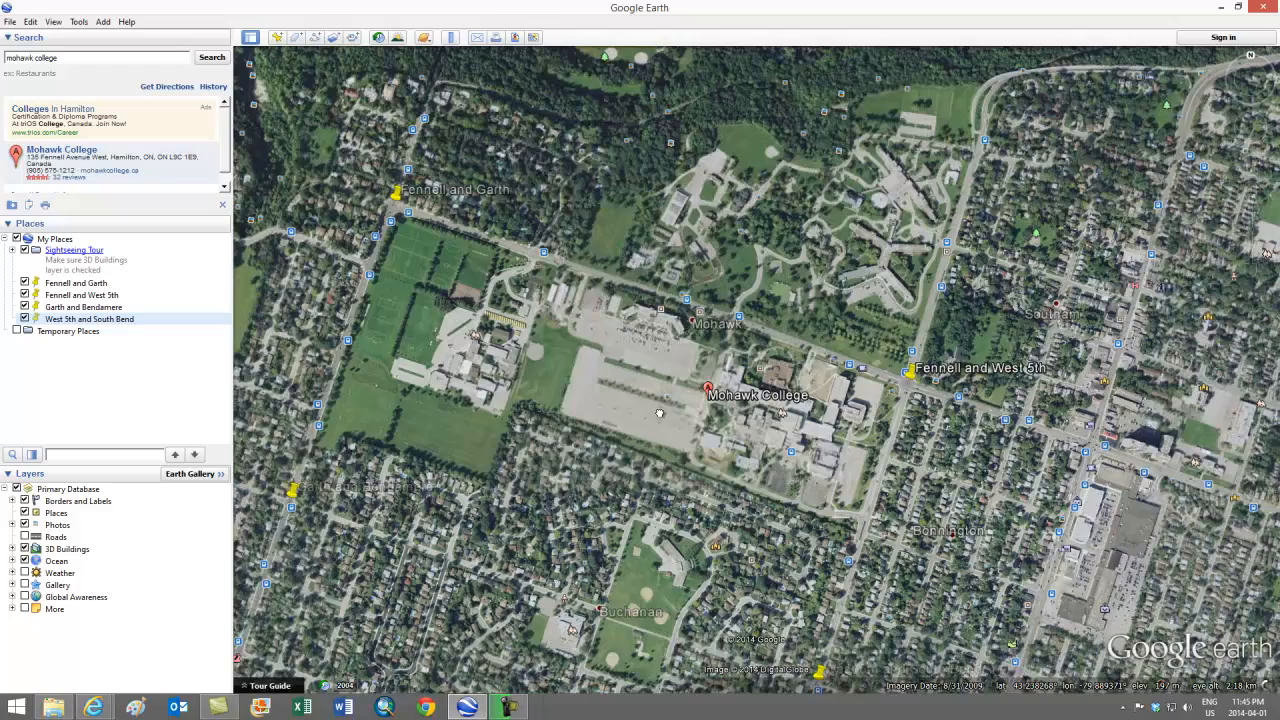
{"action": "left_click_drag", "start_coordinate": [659, 413], "coordinate": [788, 369]}
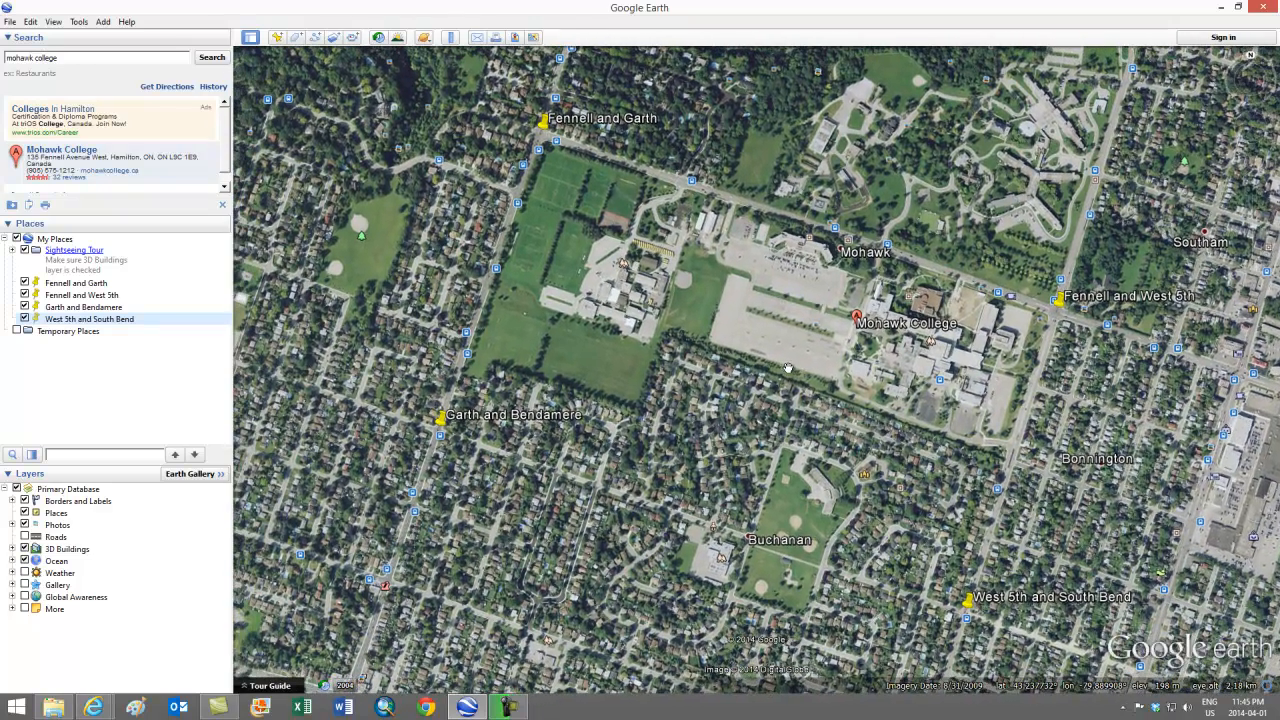
{"action": "scroll", "coordinate": [788, 369], "scroll_direction": "down", "scroll_amount": 2}
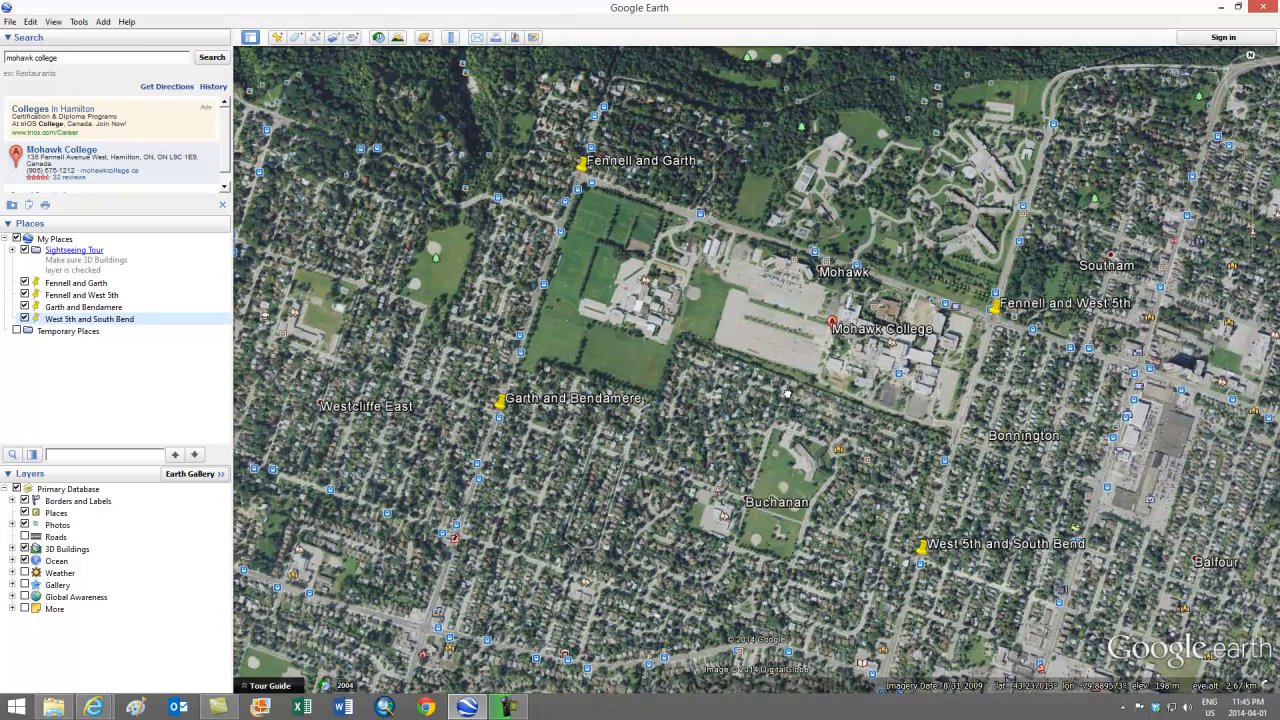
{"action": "left_click_drag", "start_coordinate": [786, 391], "coordinate": [787, 396]}
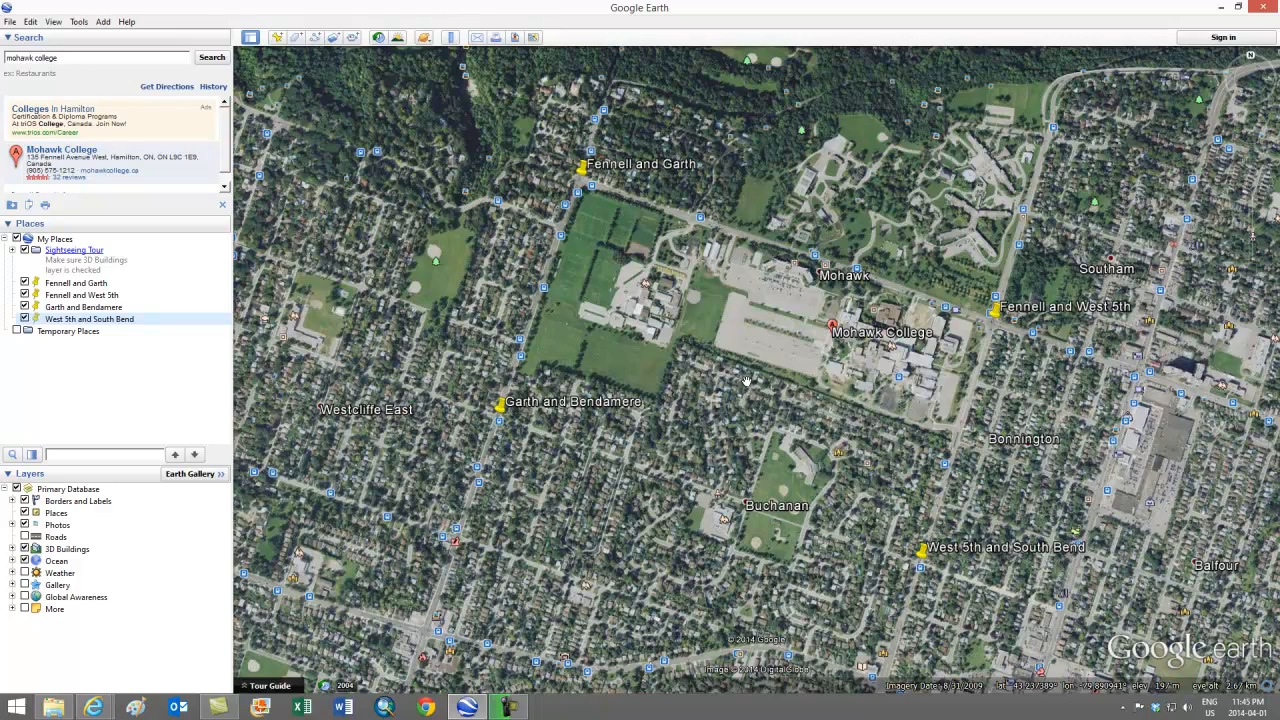
{"action": "scroll", "coordinate": [748, 379], "scroll_direction": "up", "scroll_amount": 1}
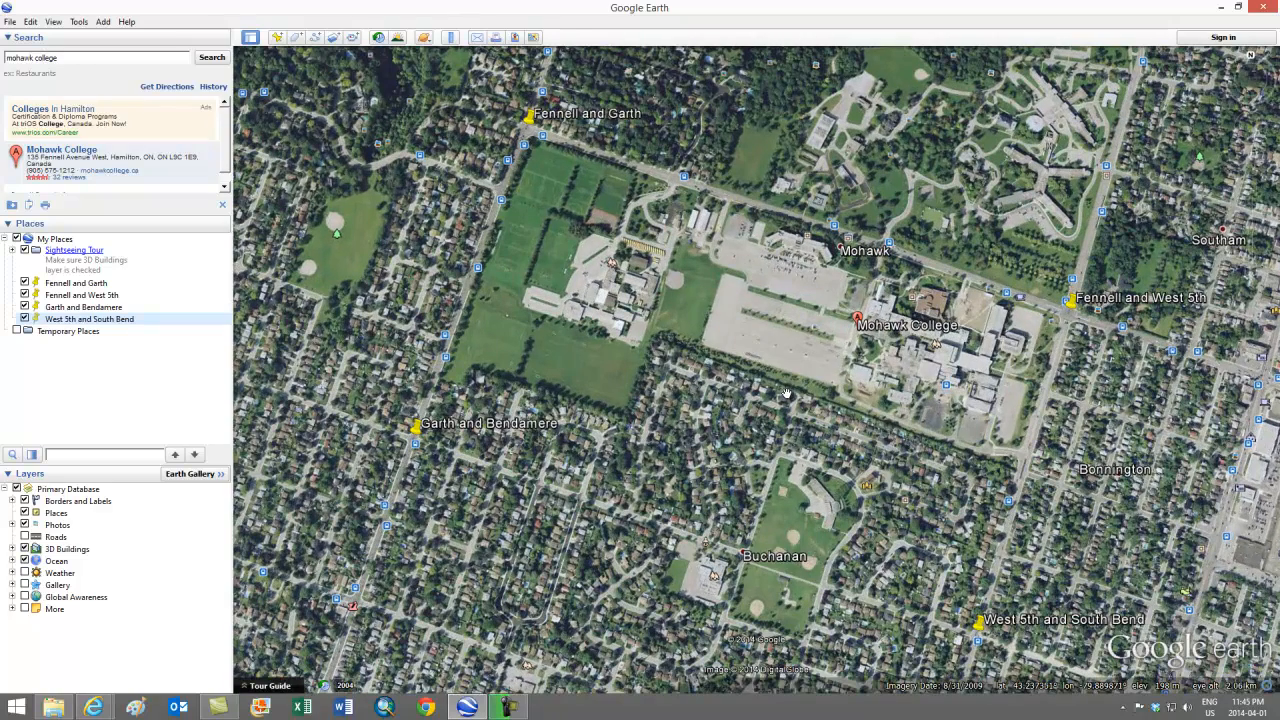
{"action": "left_click_drag", "start_coordinate": [787, 393], "coordinate": [794, 391]}
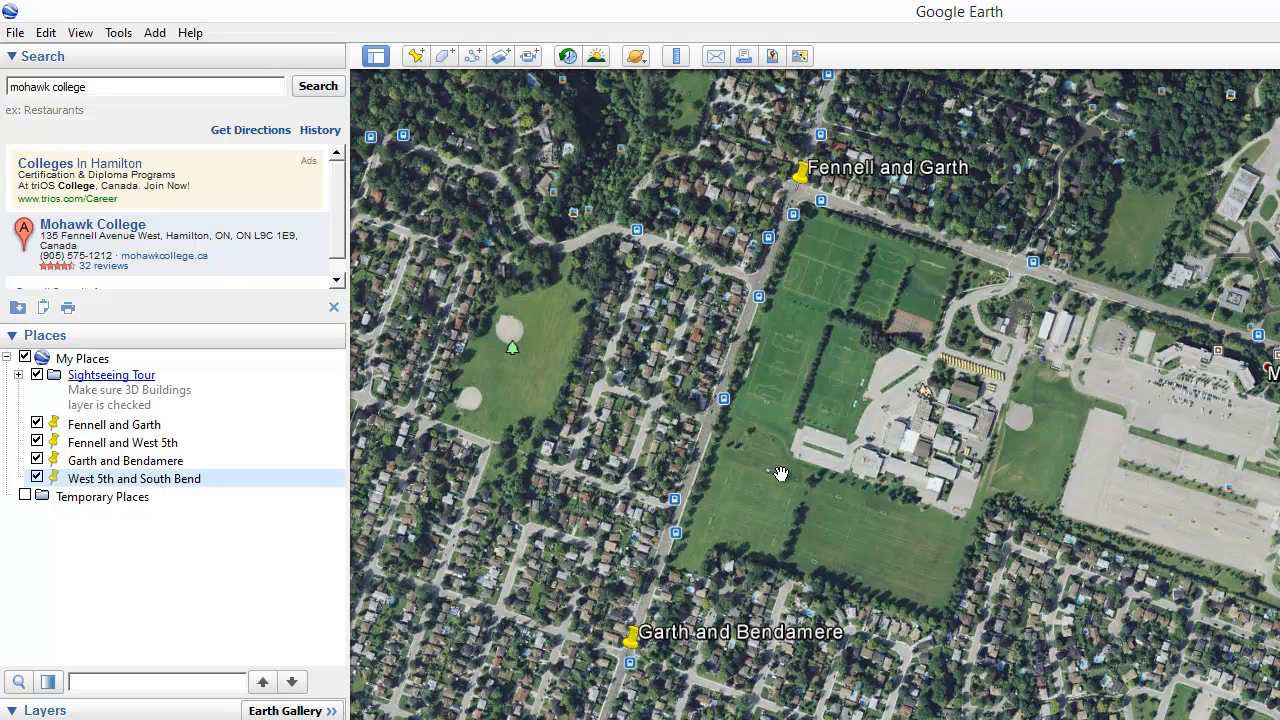
Step: Copy the current map view as an image with Edit > Copy Image
{"action": "left_click", "coordinate": [47, 33]}
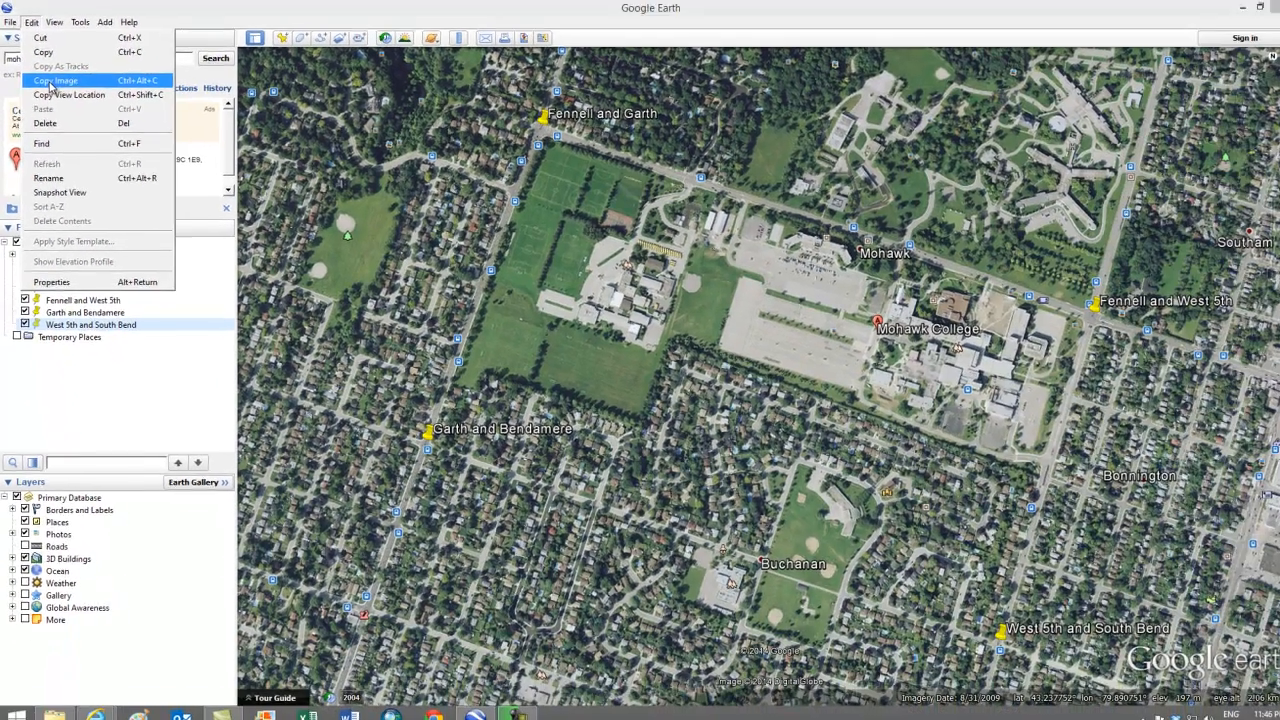
{"action": "left_click", "coordinate": [50, 82]}
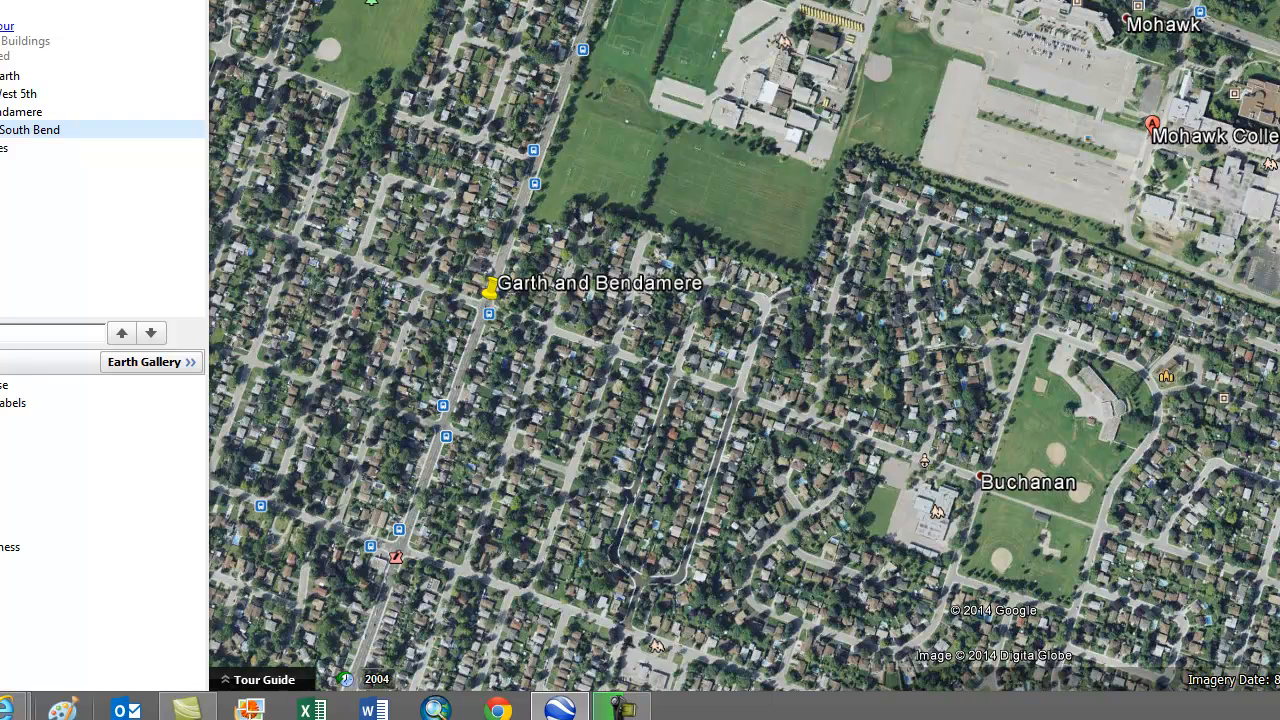
Step: Paste the copied map into Paint's canvas and shift it into position
{"action": "left_click", "coordinate": [63, 708]}
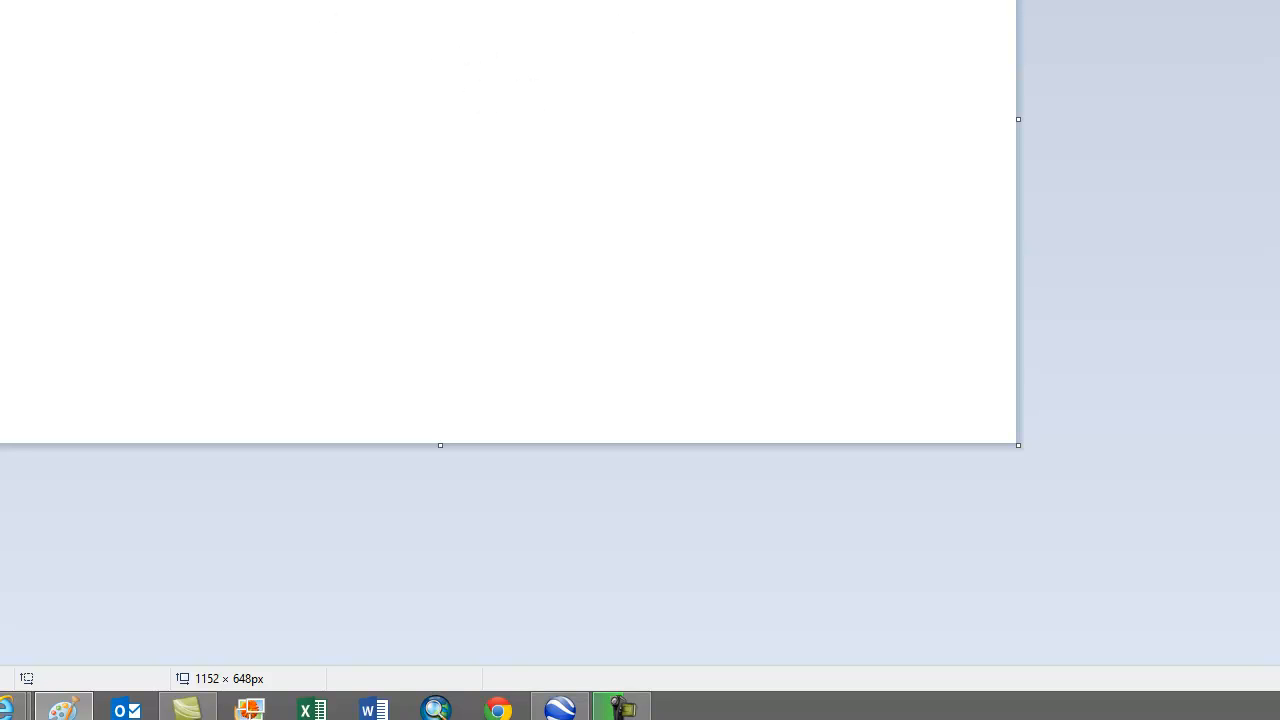
{"action": "left_click", "coordinate": [17, 50]}
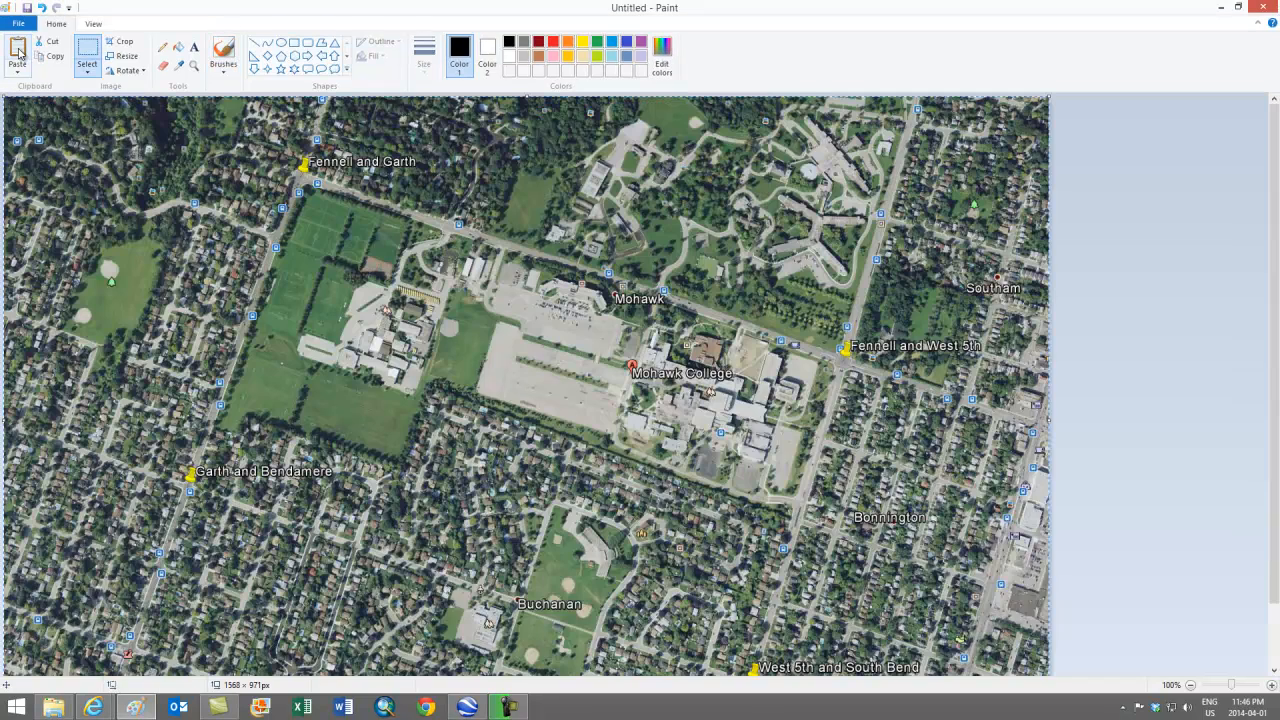
{"action": "scroll", "coordinate": [965, 440], "scroll_direction": "down", "scroll_amount": 2}
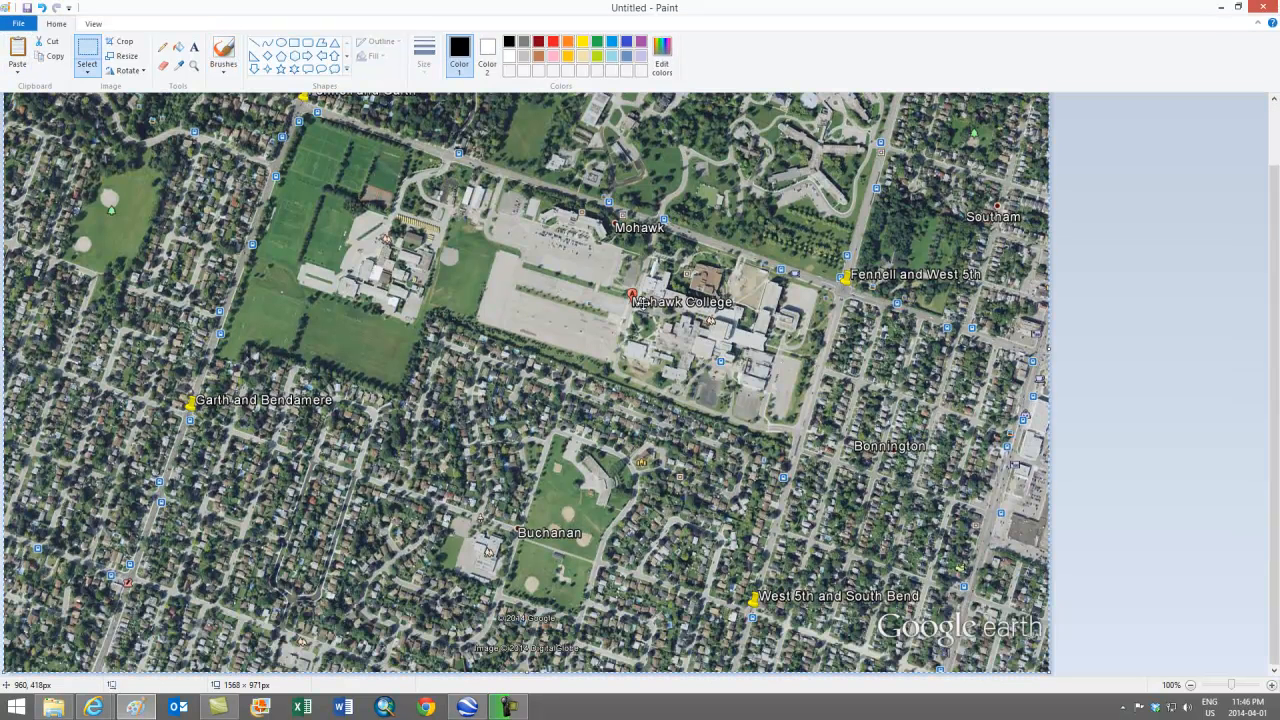
{"action": "mouse_move", "coordinate": [518, 344]}
{"action": "left_mouse_down"}
{"action": "mouse_move", "coordinate": [684, 387]}
{"action": "mouse_move", "coordinate": [289, 321]}
{"action": "mouse_move", "coordinate": [437, 341]}
{"action": "mouse_move", "coordinate": [491, 306]}
{"action": "mouse_move", "coordinate": [497, 342]}
{"action": "left_mouse_up"}
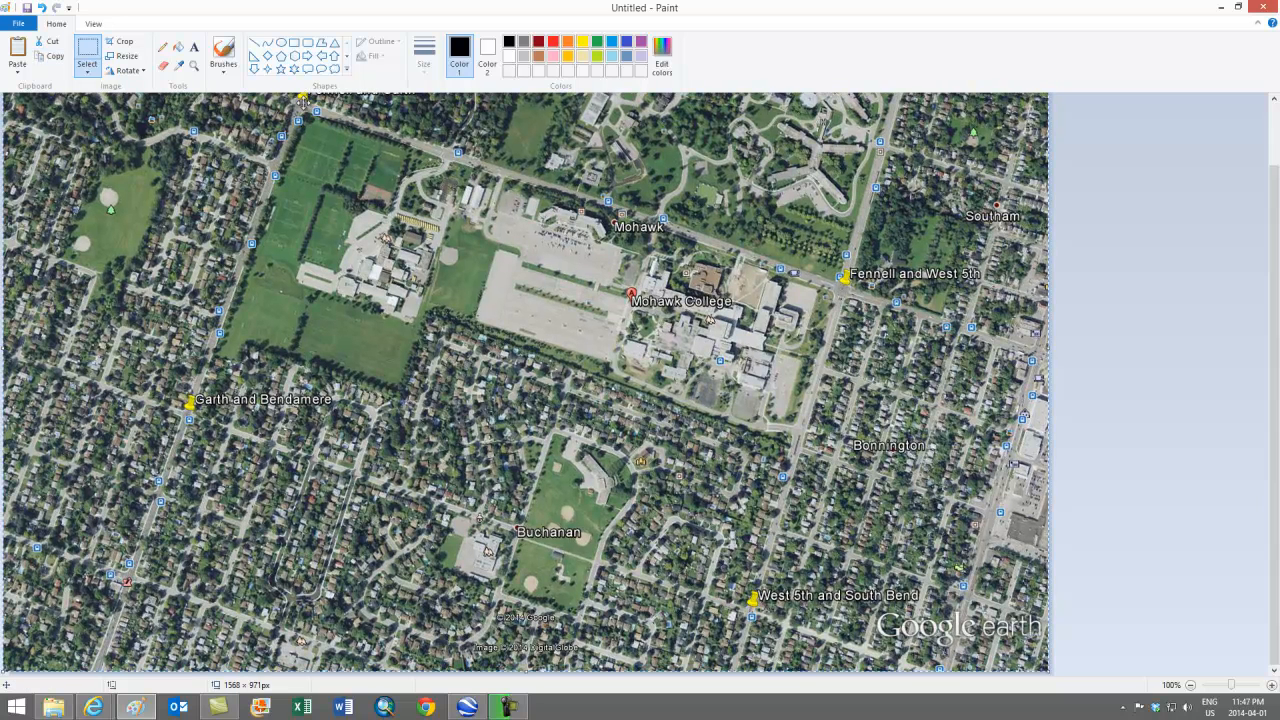
Step: Save the image as PNG 'ipjamesgeoref' in Assignment 4 > Demo > A4b
{"action": "left_click", "coordinate": [27, 9]}
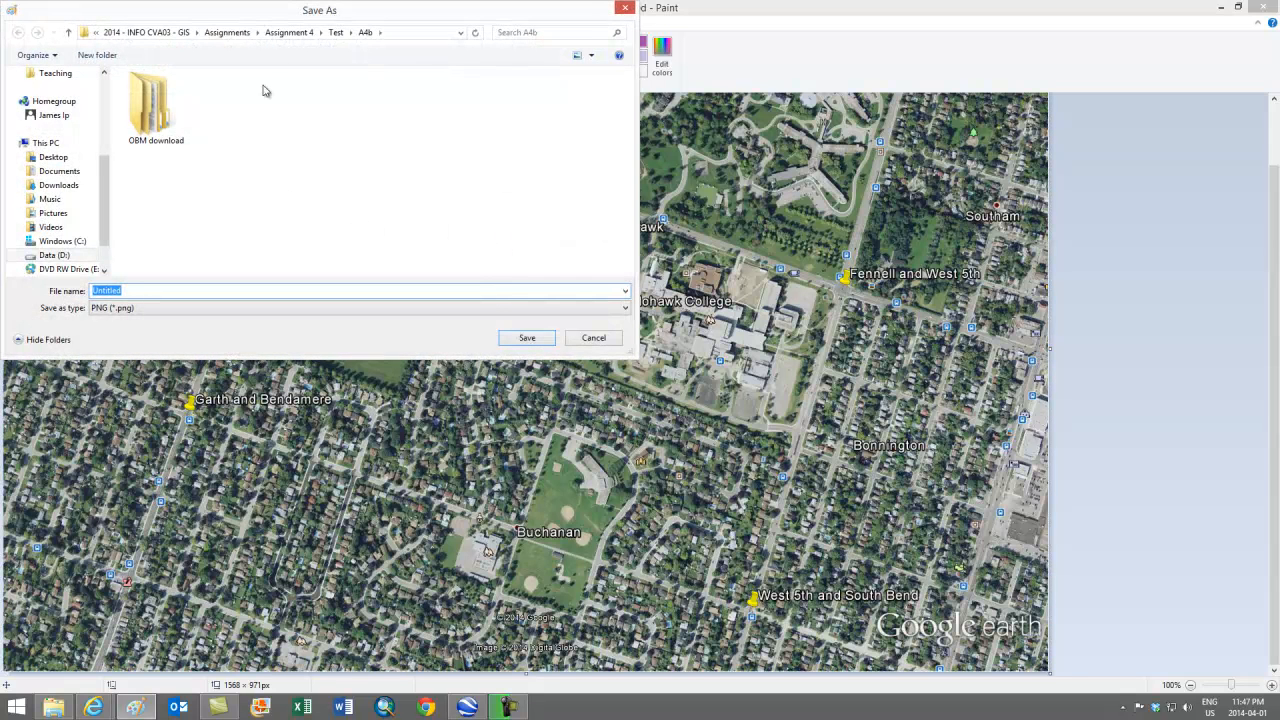
{"action": "left_click", "coordinate": [289, 33]}
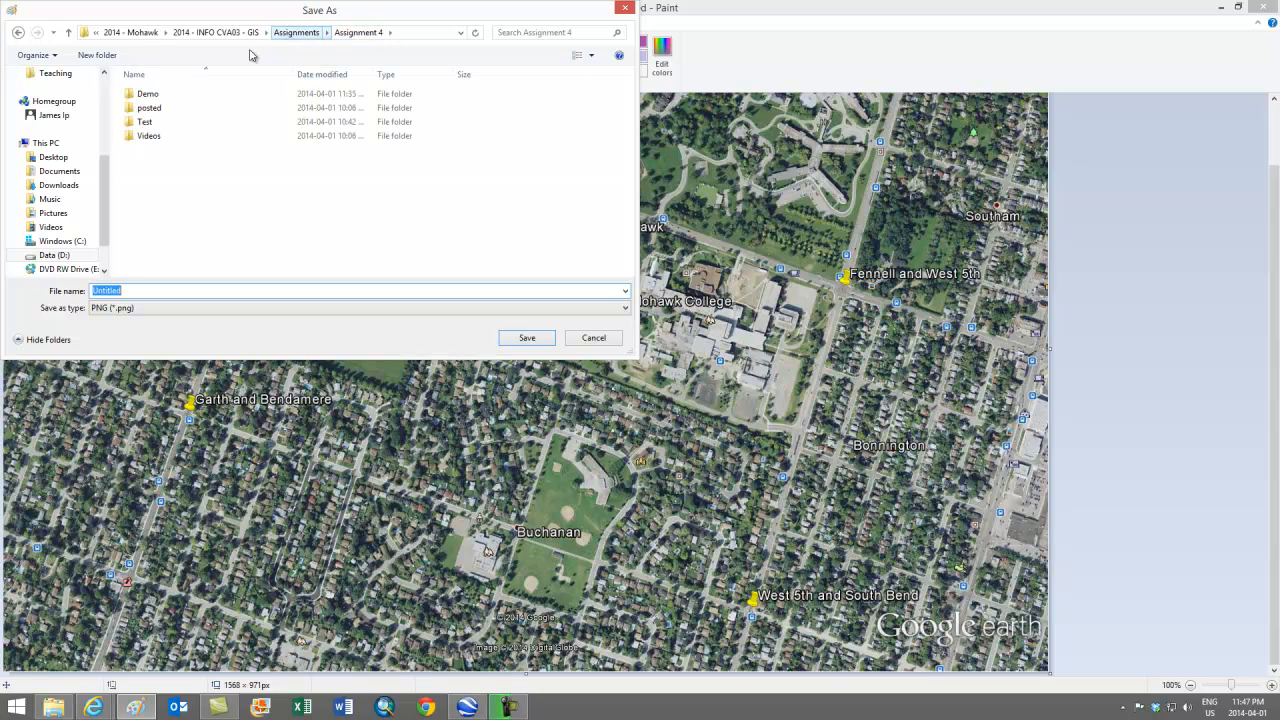
{"action": "left_click", "coordinate": [158, 95]}
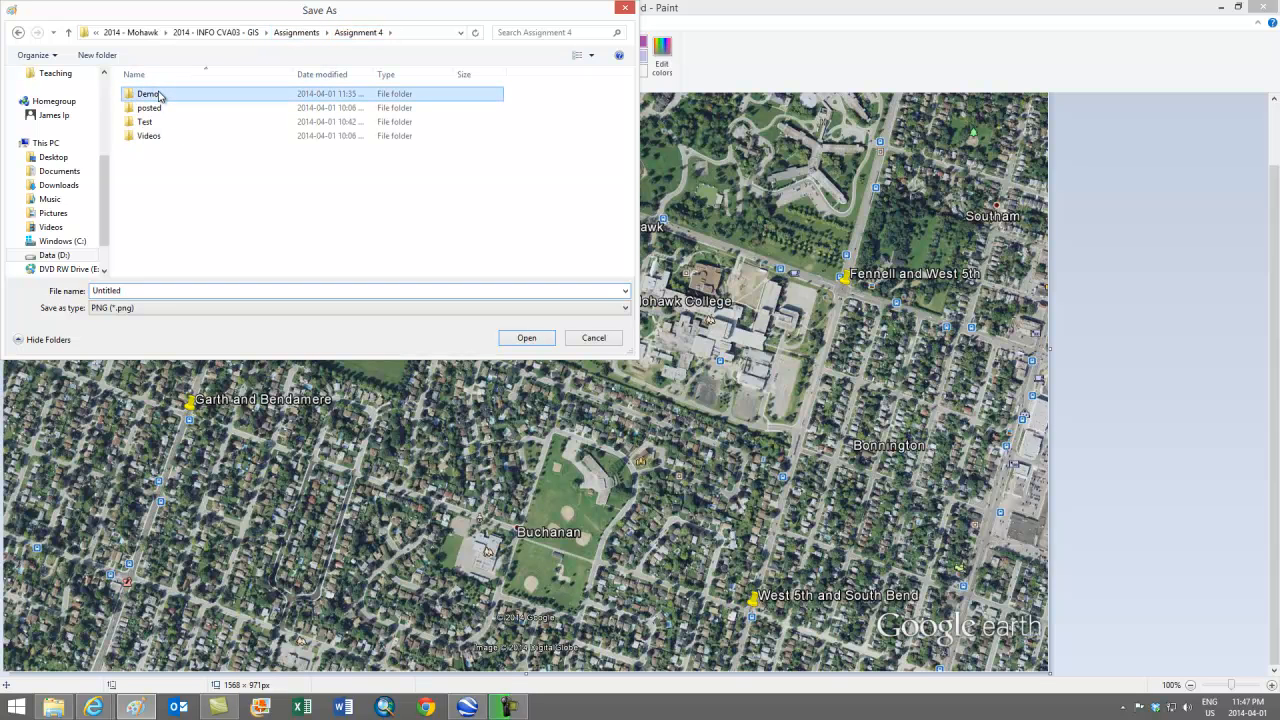
{"action": "double_click", "coordinate": [158, 95]}
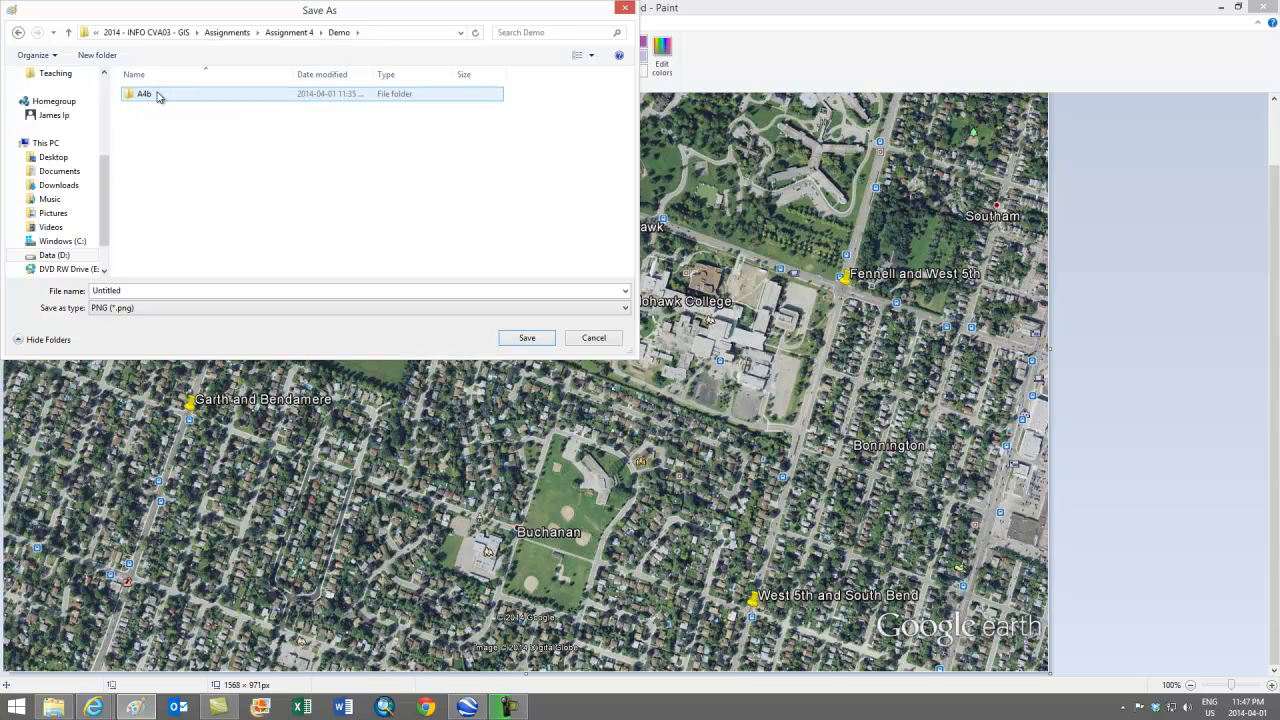
{"action": "double_click", "coordinate": [141, 94]}
{"action": "left_click", "coordinate": [158, 289]}
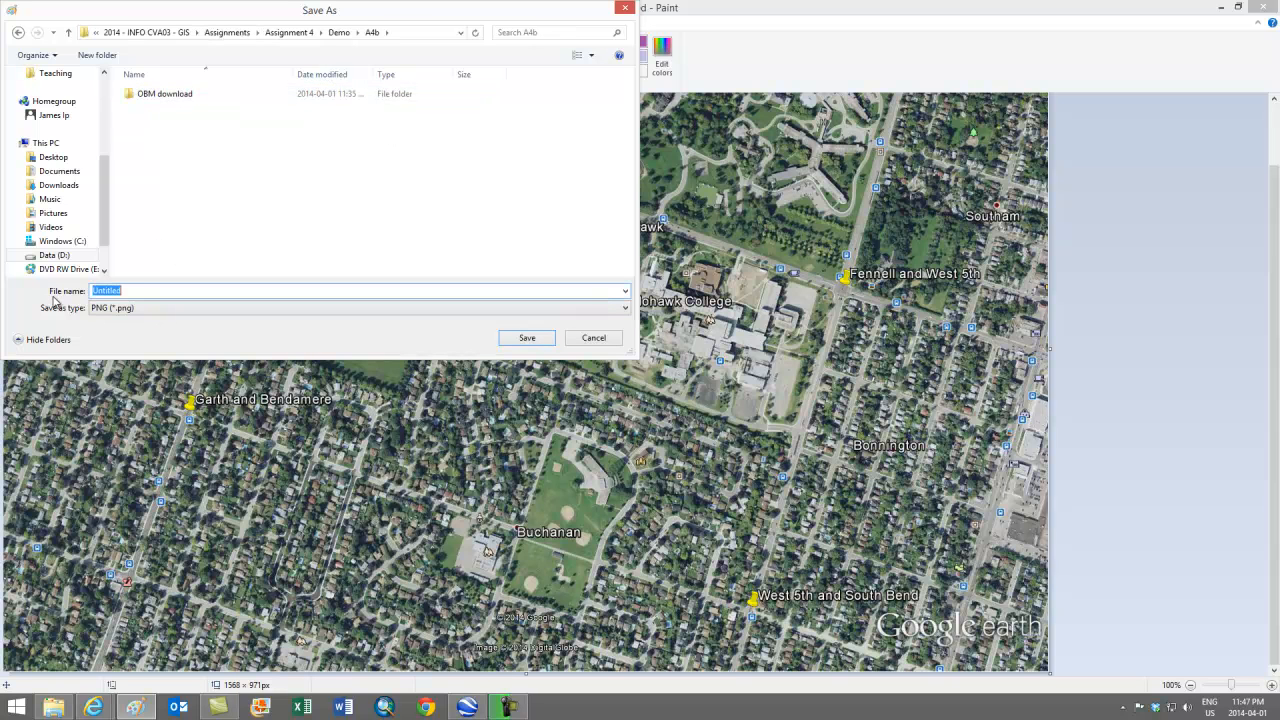
{"action": "type", "text": "ipjamesgeoref"}
{"action": "left_click", "coordinate": [545, 342]}
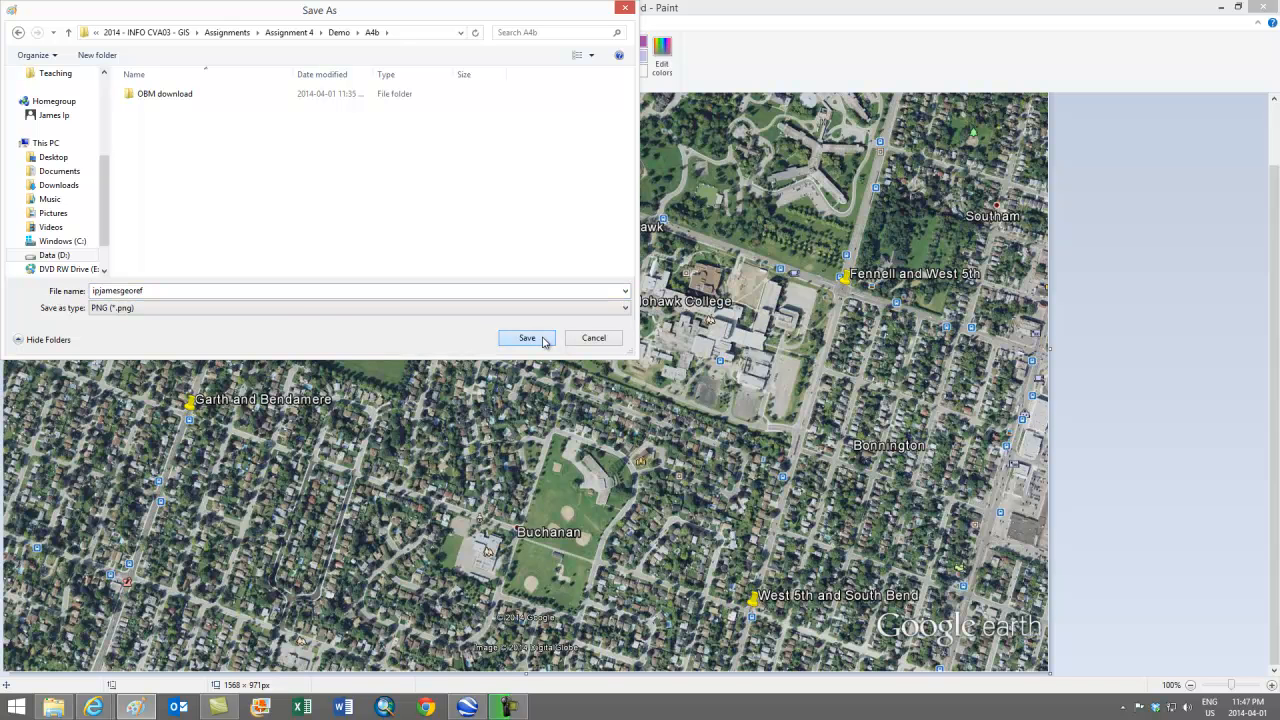